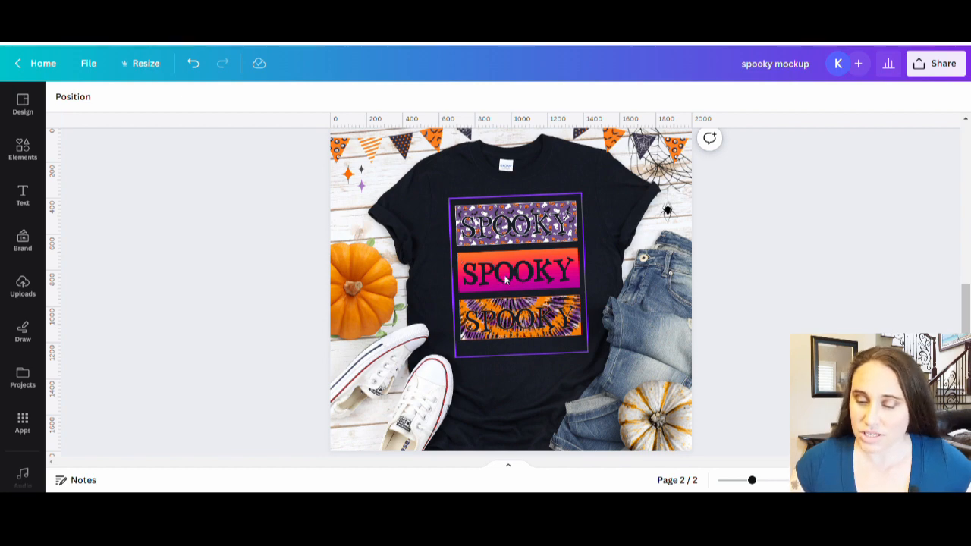
left_click(501, 281)
mouse_move(500, 280)
left_mouse_down()
mouse_move(679, 300)
mouse_move(653, 297)
mouse_move(640, 264)
mouse_move(617, 393)
mouse_move(358, 365)
mouse_move(395, 398)
mouse_move(395, 423)
mouse_move(374, 427)
mouse_move(365, 254)
mouse_move(387, 242)
mouse_move(512, 265)
mouse_move(510, 277)
left_mouse_up()
left_click(818, 302)
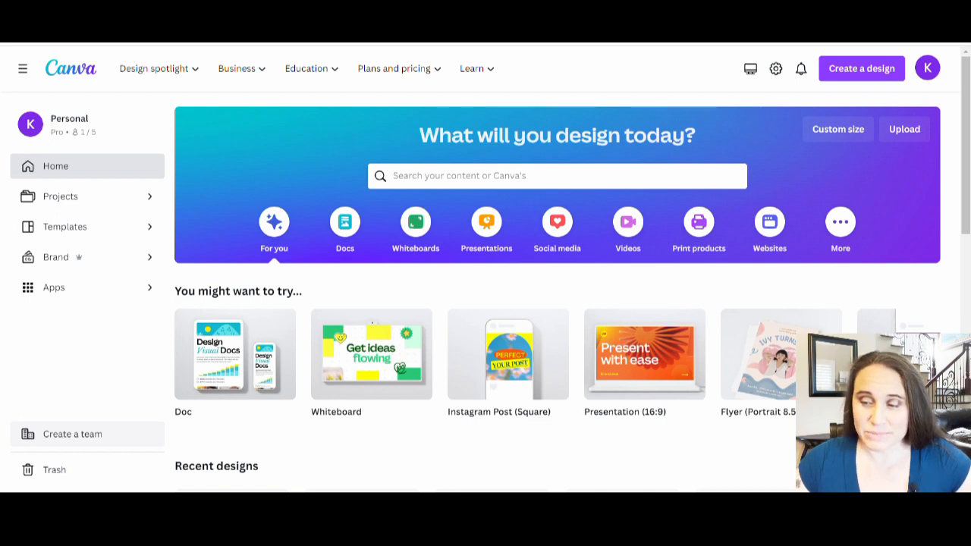
Step: Create a new custom-size design using the recent 4500 × 5400 px dimensions
left_click(839, 136)
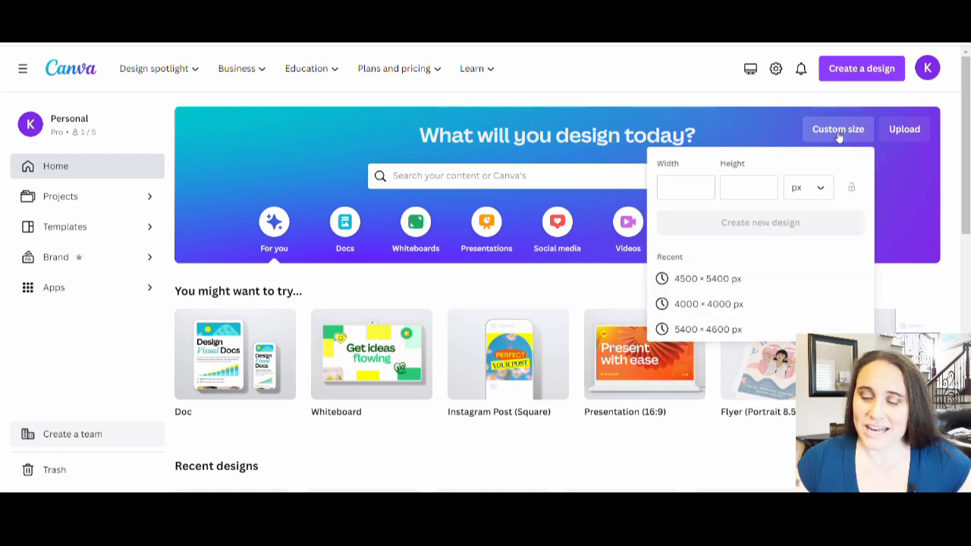
left_click(682, 187)
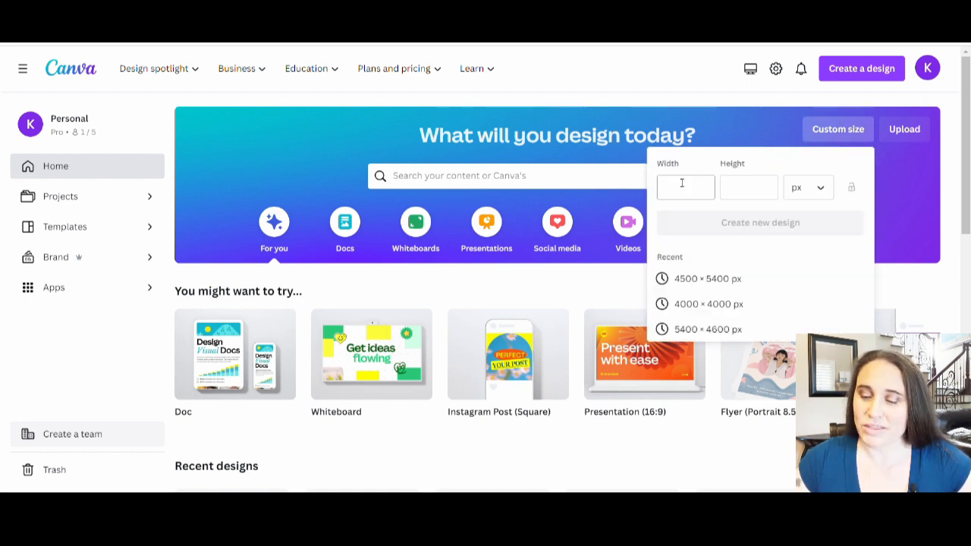
left_click(769, 191)
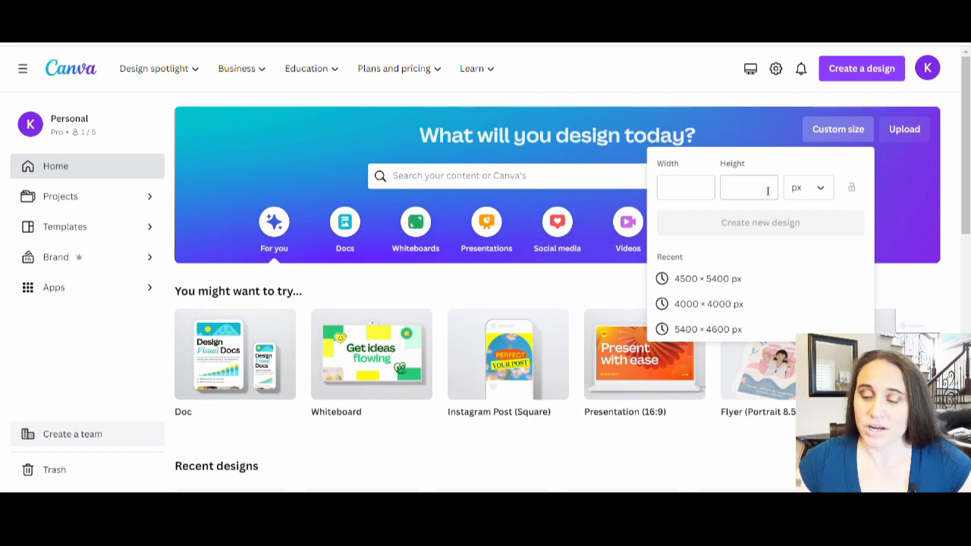
left_click(822, 190)
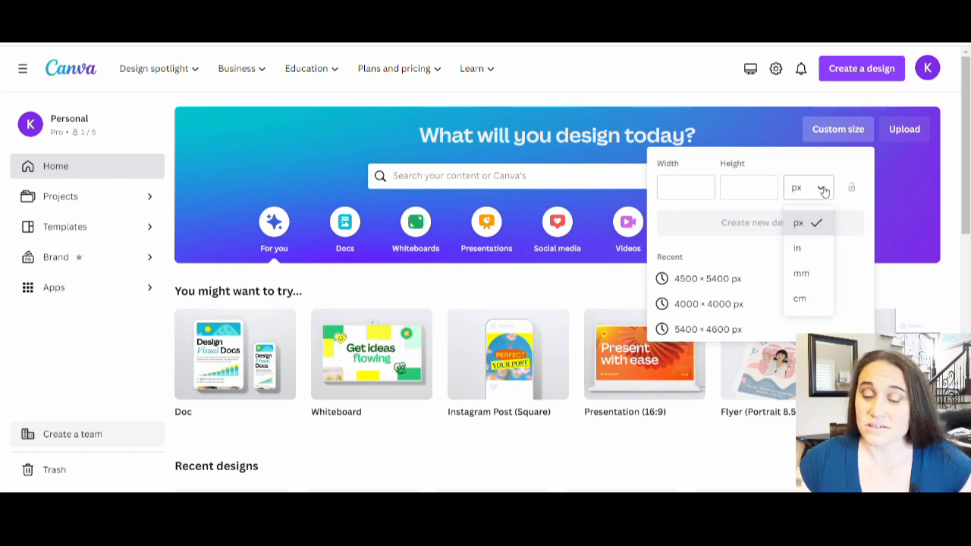
left_click(824, 191)
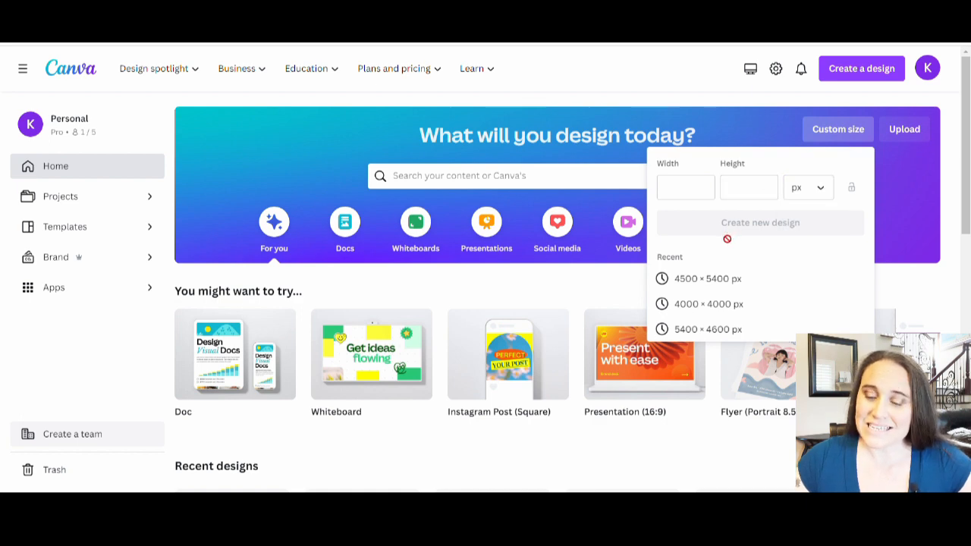
left_click(688, 286)
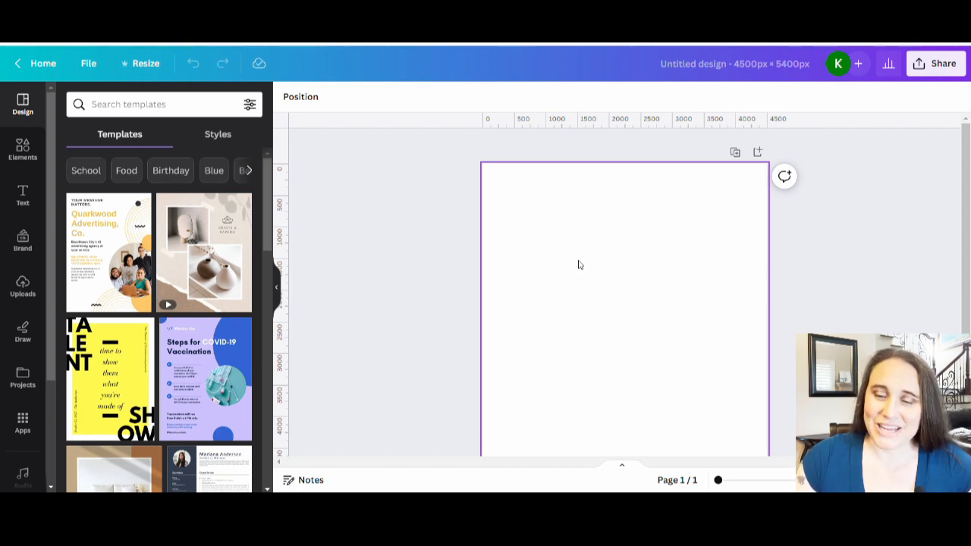
Step: Set the blank page's background colour to solid black
left_click(561, 225)
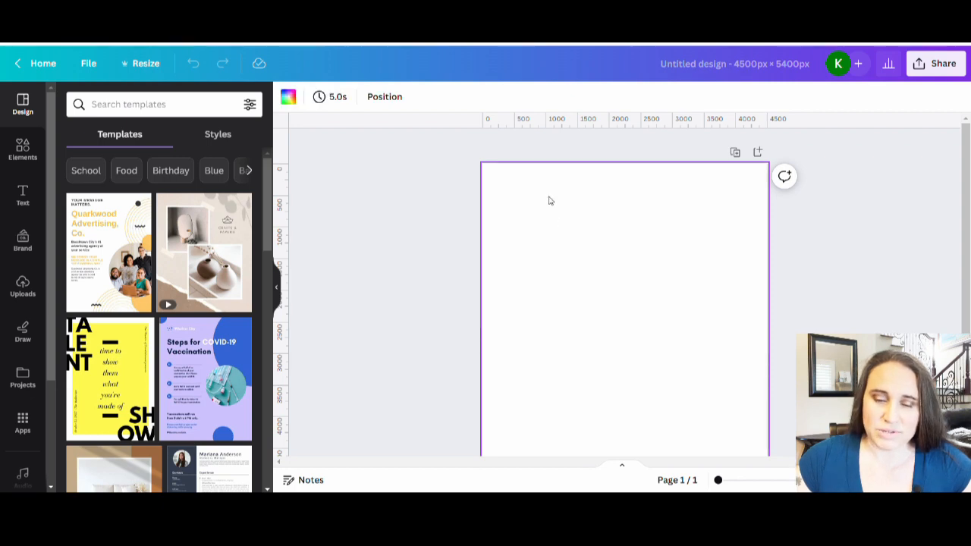
left_click(290, 100)
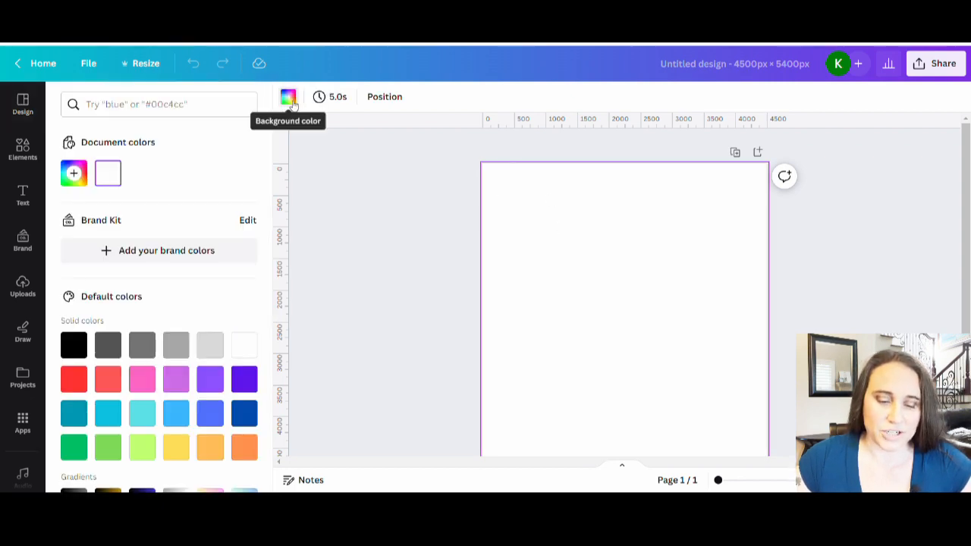
left_click(79, 343)
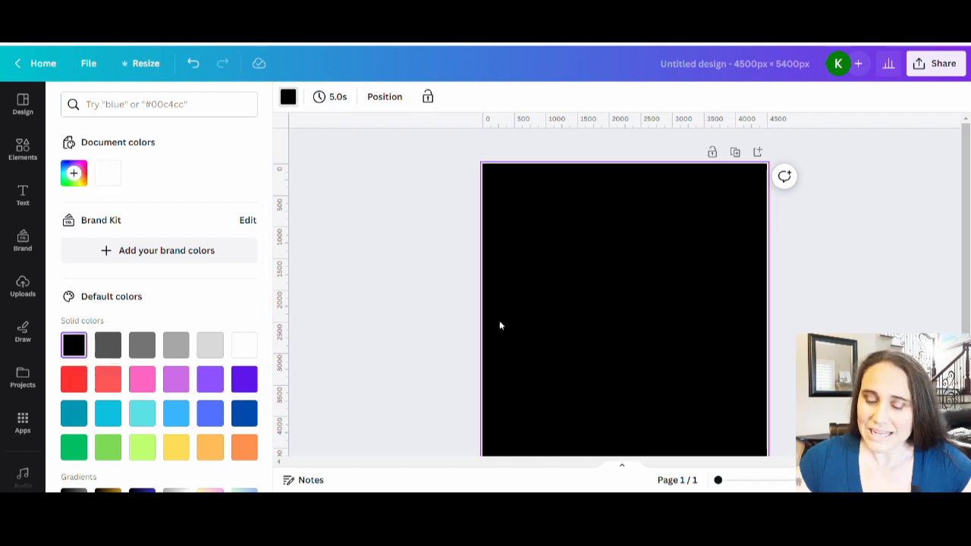
left_click(426, 276)
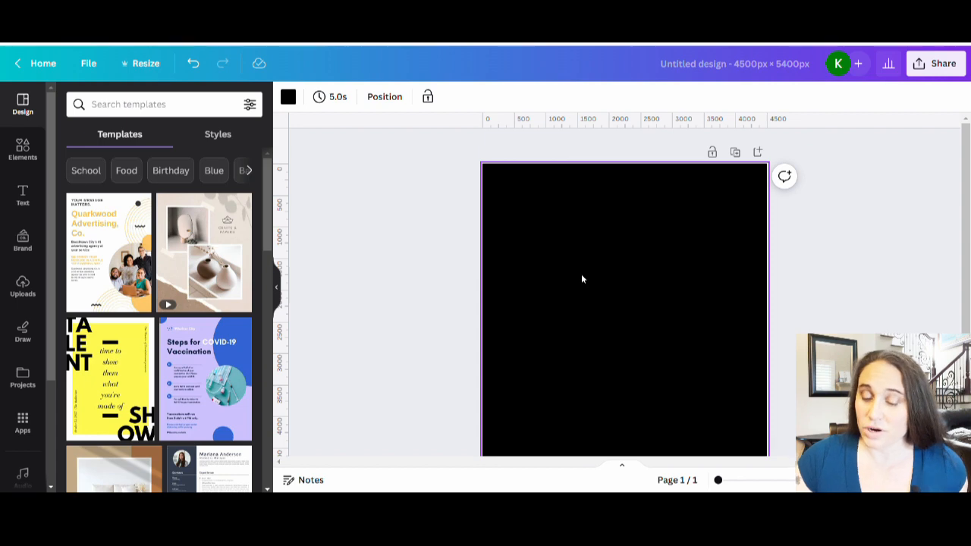
Step: Add a rectangle, widen it to nearly the full page width, and place it near the top edge of the page
key("r")
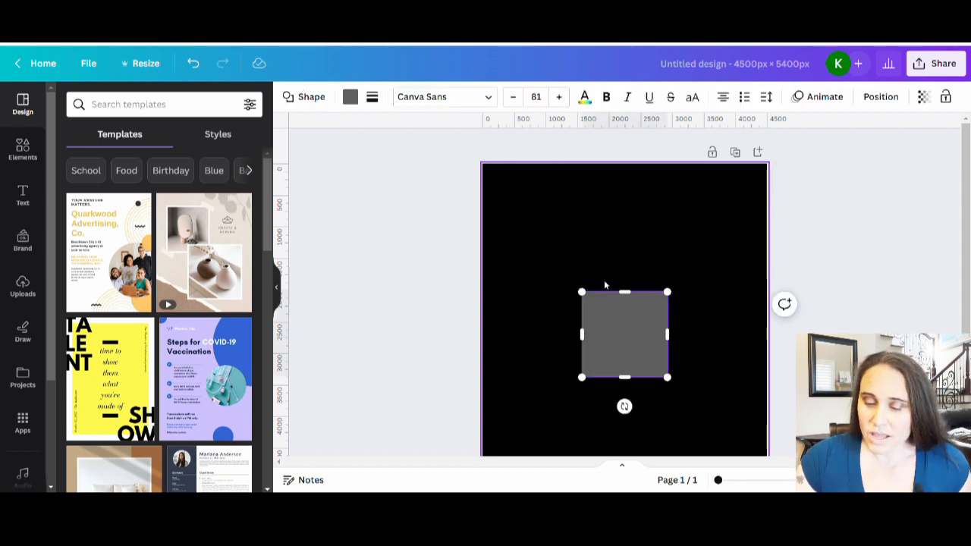
left_click_drag(591, 344, 497, 338)
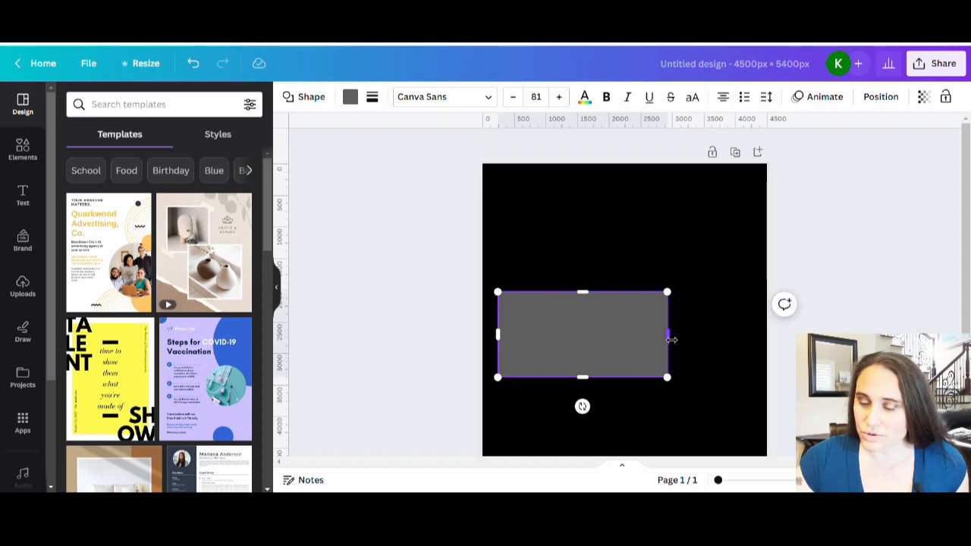
left_click_drag(672, 340, 757, 342)
left_click(672, 412)
left_click_drag(670, 352, 666, 239)
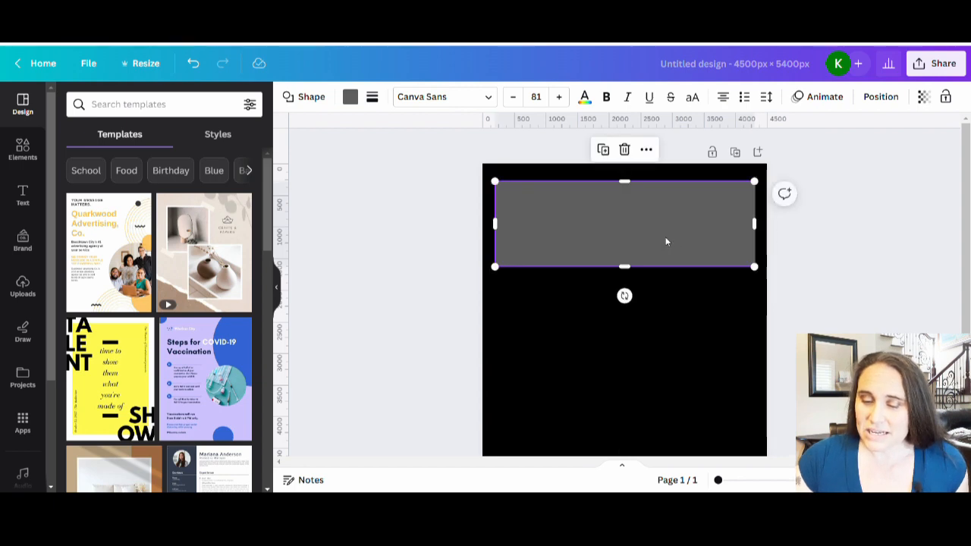
left_click(655, 359)
Step: Fill the wide rectangle at the top of the page with solid white
left_click(624, 223)
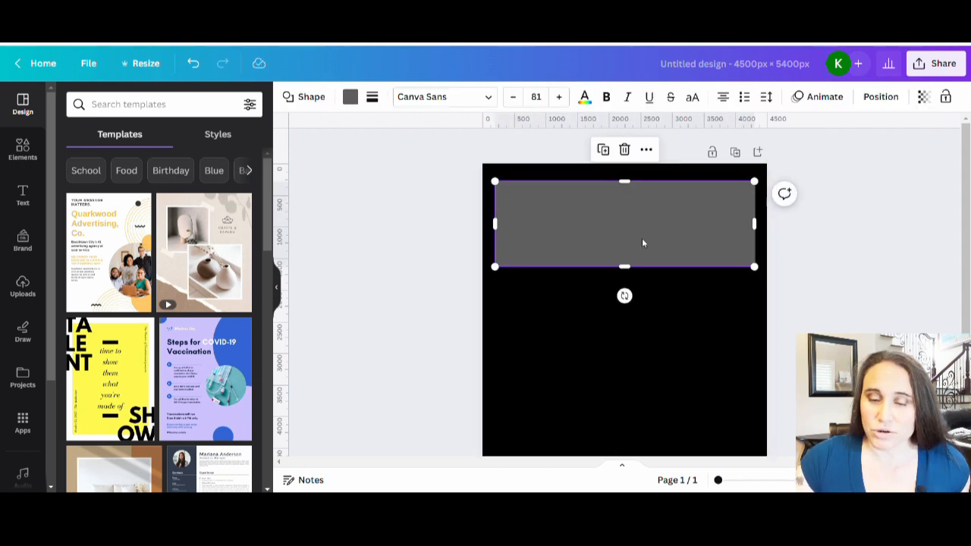
left_click(357, 99)
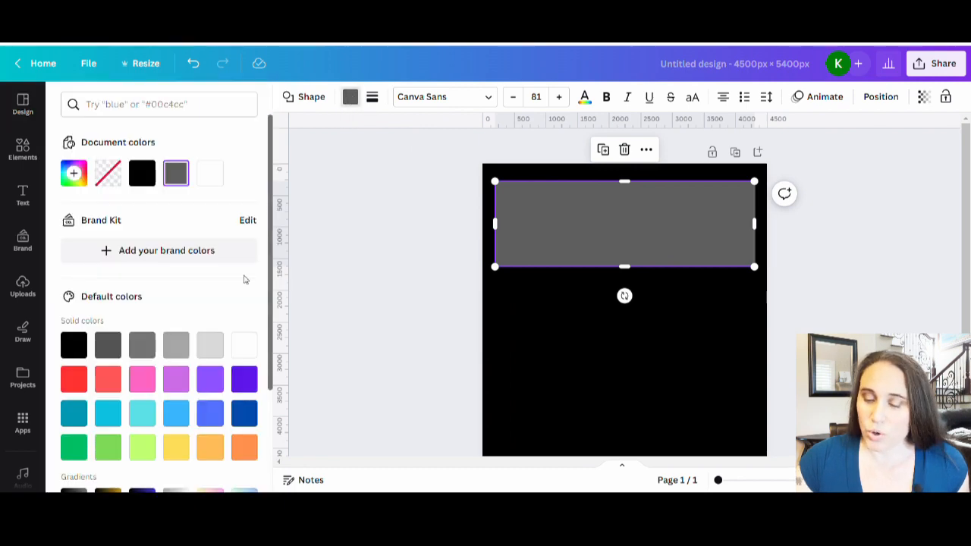
left_click(244, 346)
left_click(626, 374)
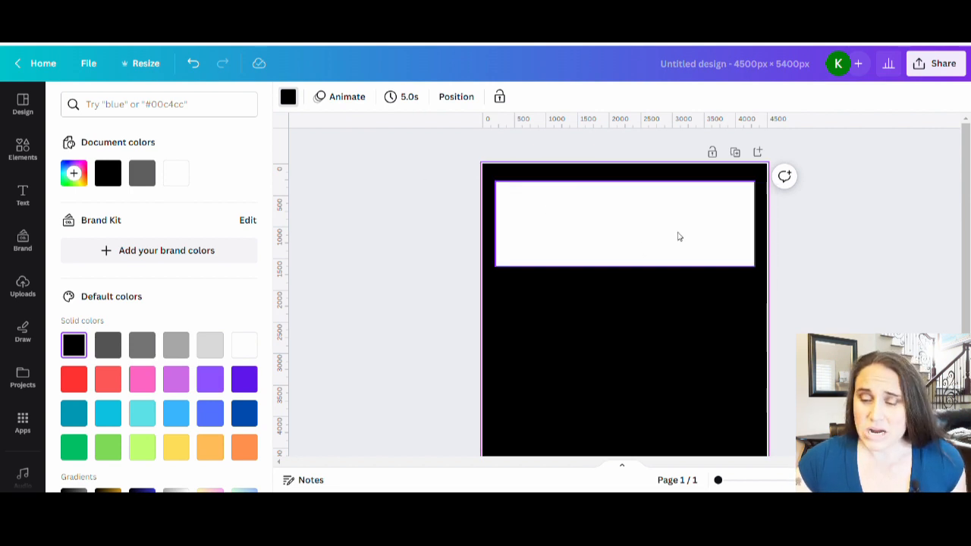
left_click(619, 232)
left_click(556, 341)
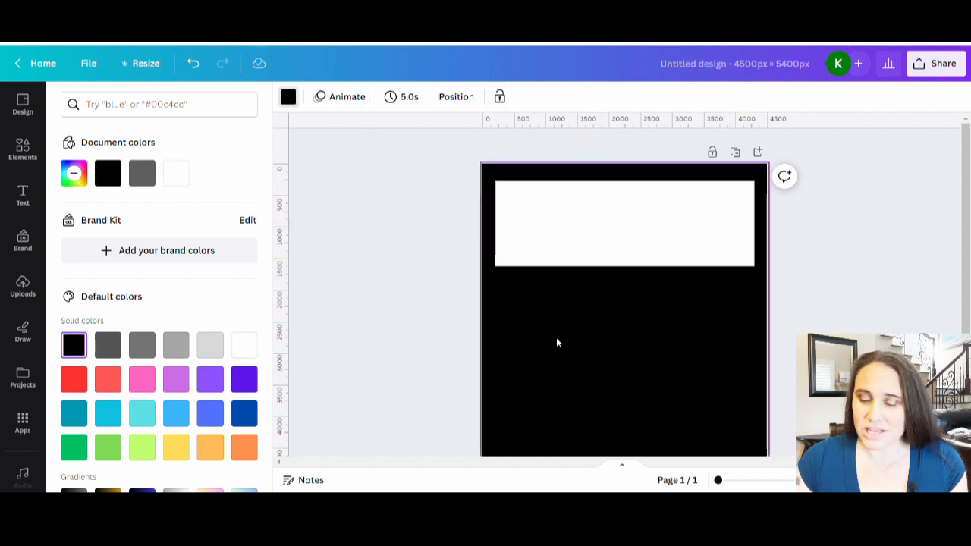
Step: Add a text box reading "SPOOKY" below the white rectangle and enlarge it to about font size 681
key("t")
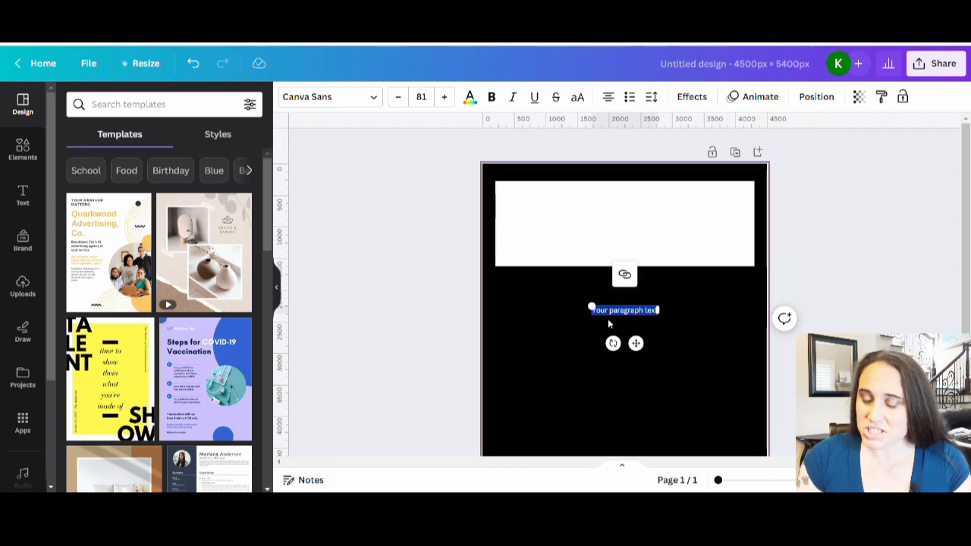
type("SPF")
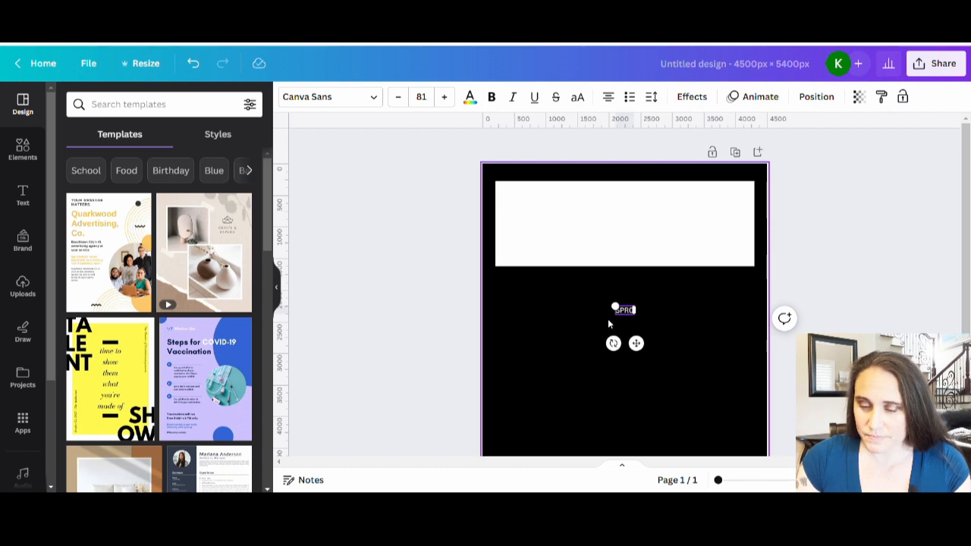
type("OKY")
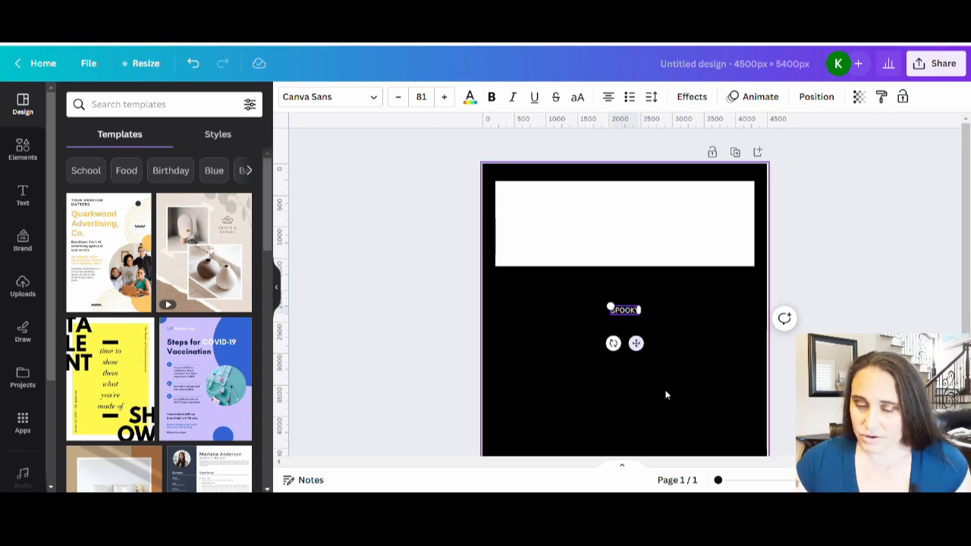
left_click(654, 322)
left_click(626, 311)
left_click_drag(610, 305, 483, 270)
left_click_drag(644, 319, 687, 353)
mouse_move(661, 321)
left_mouse_down()
mouse_move(685, 322)
mouse_move(665, 320)
mouse_move(670, 329)
left_mouse_up()
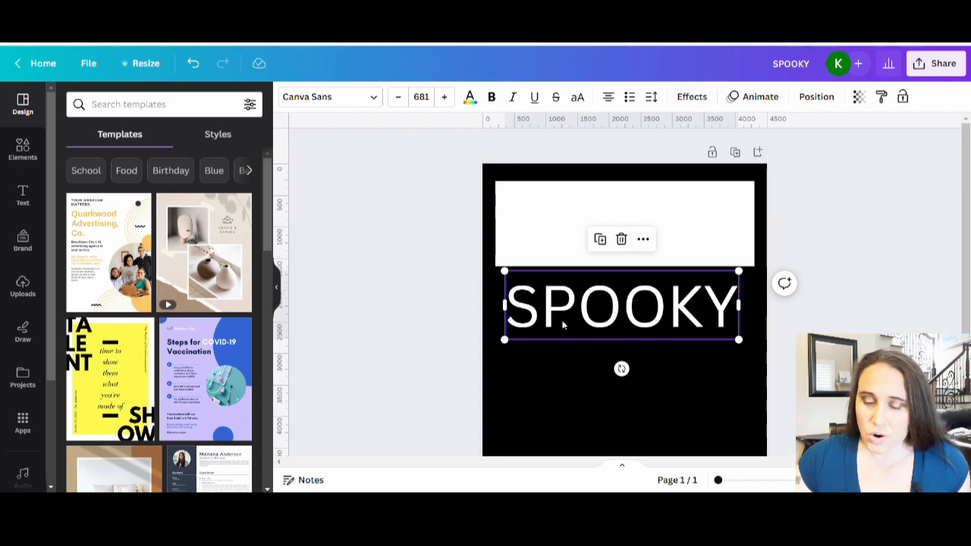
Step: Move the SPOOKY text onto the white rectangle, colour it black, and centre it within the rectangle
left_click_drag(599, 322, 602, 235)
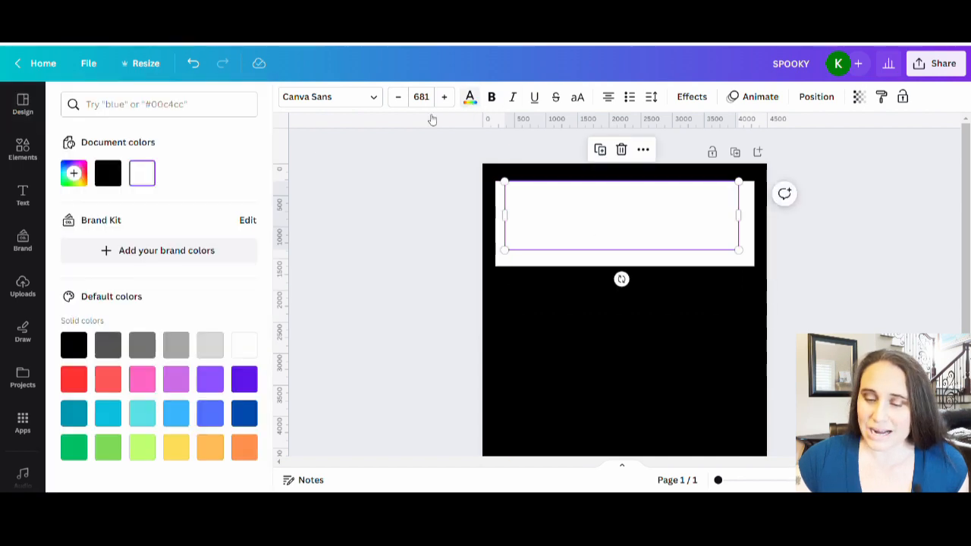
left_click(108, 173)
left_click(545, 400)
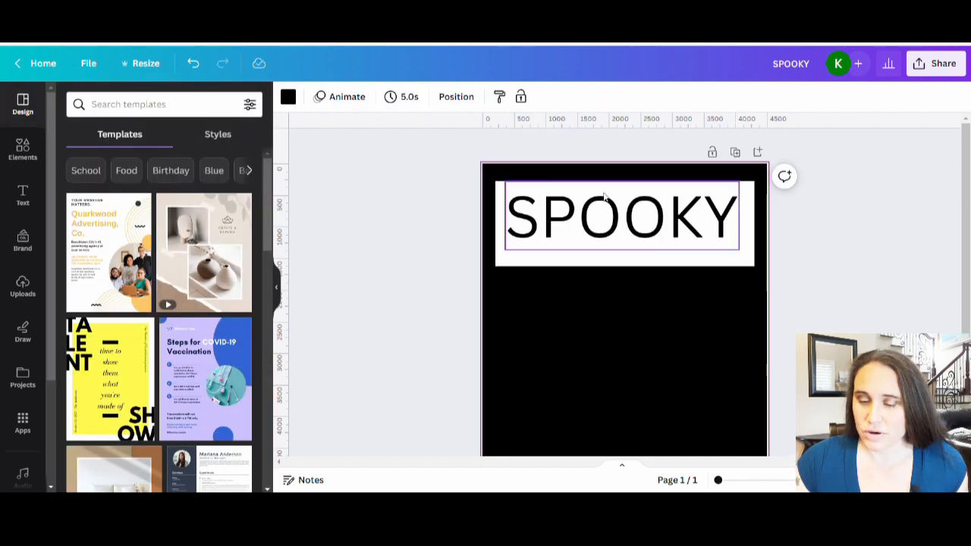
left_click_drag(607, 214, 610, 222)
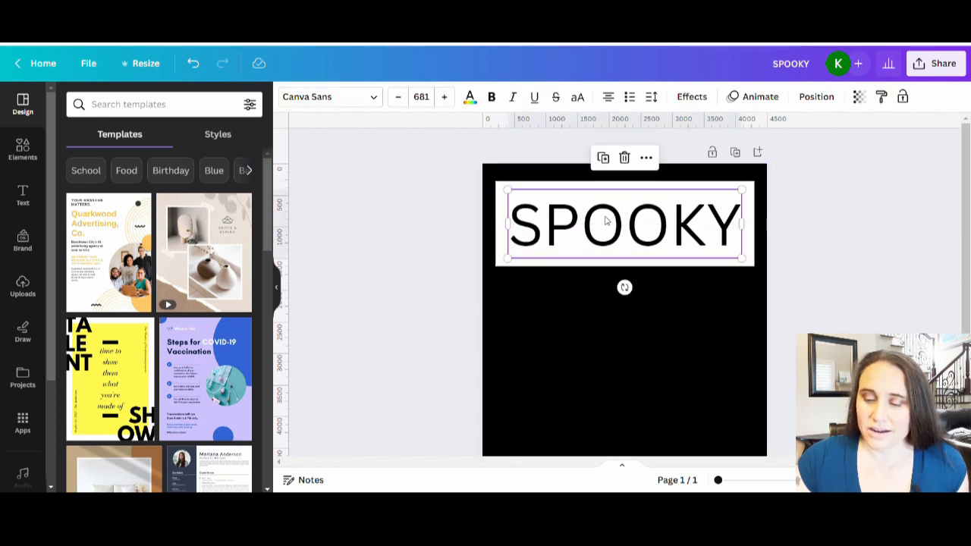
left_click(697, 403)
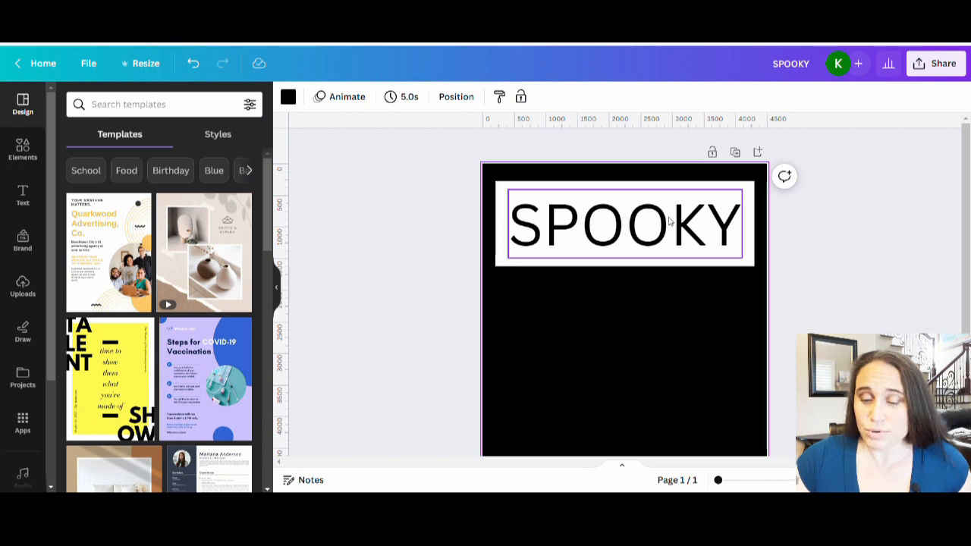
Step: Search the fonts for "halloween" and apply Scary Stories to the SPOOKY text
left_click(560, 212)
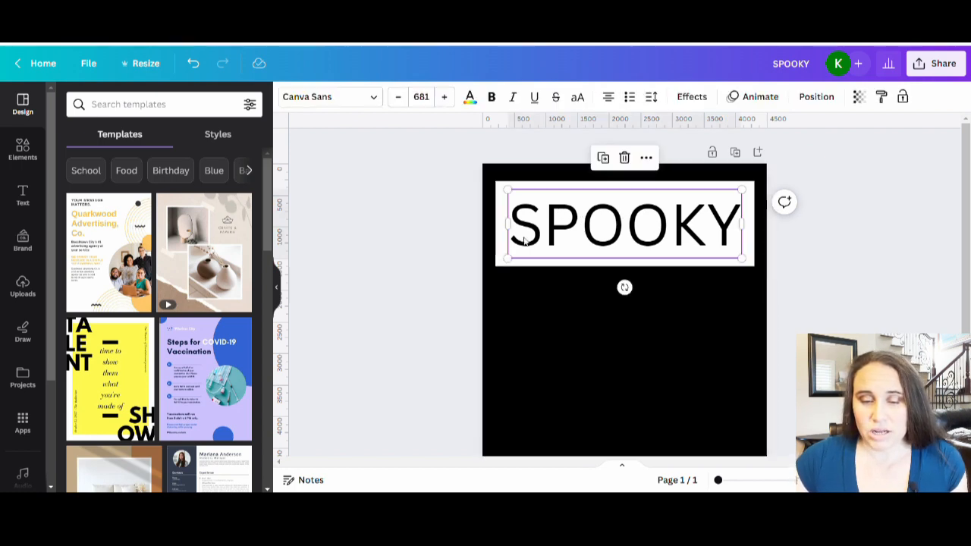
left_click(315, 103)
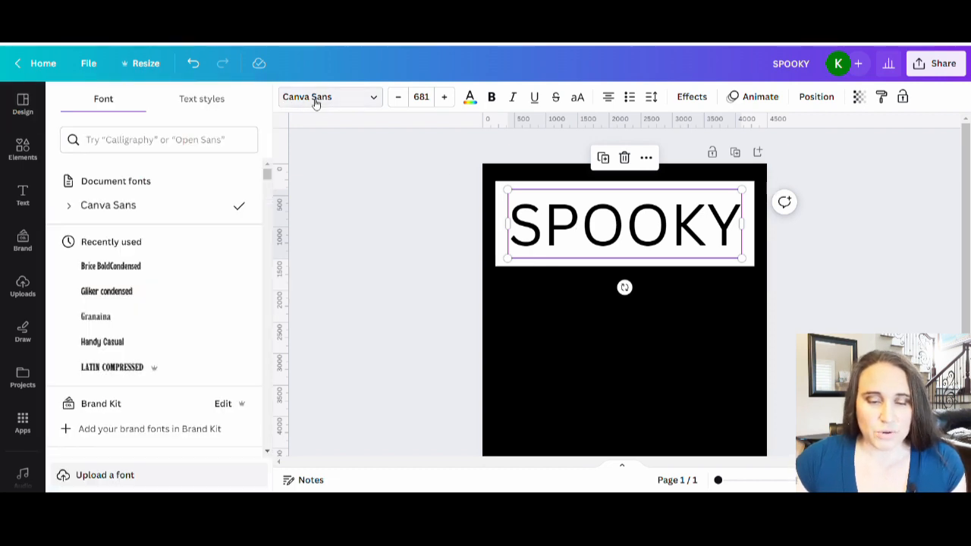
left_click(143, 143)
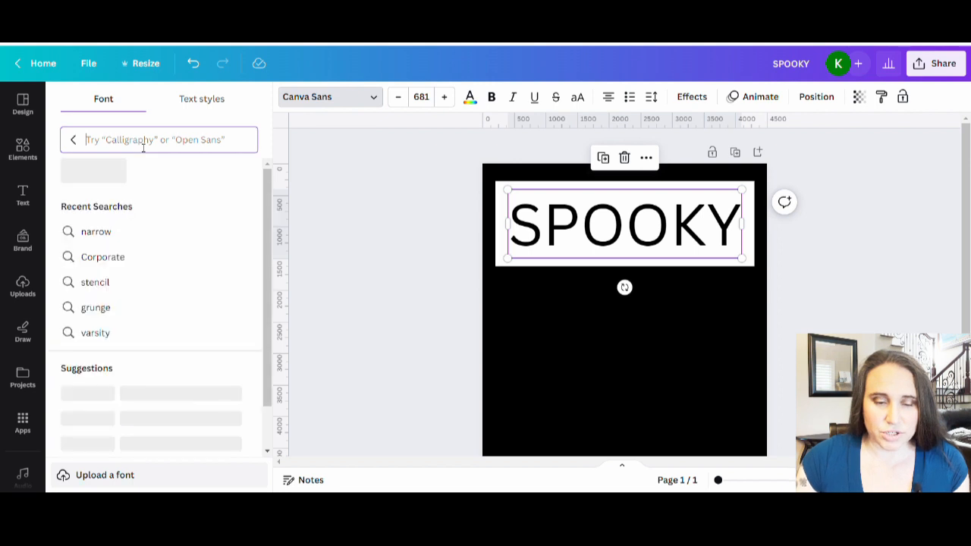
type("ha")
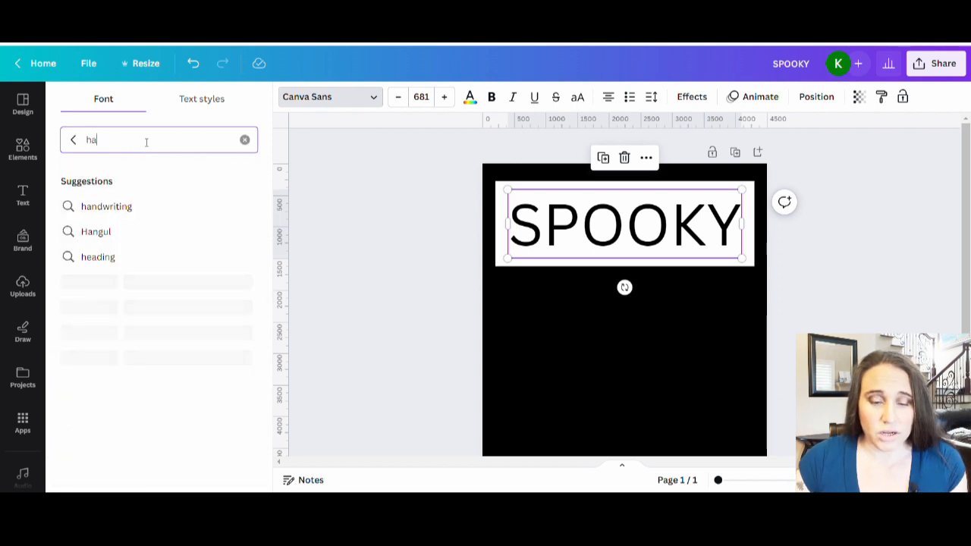
type("lloween")
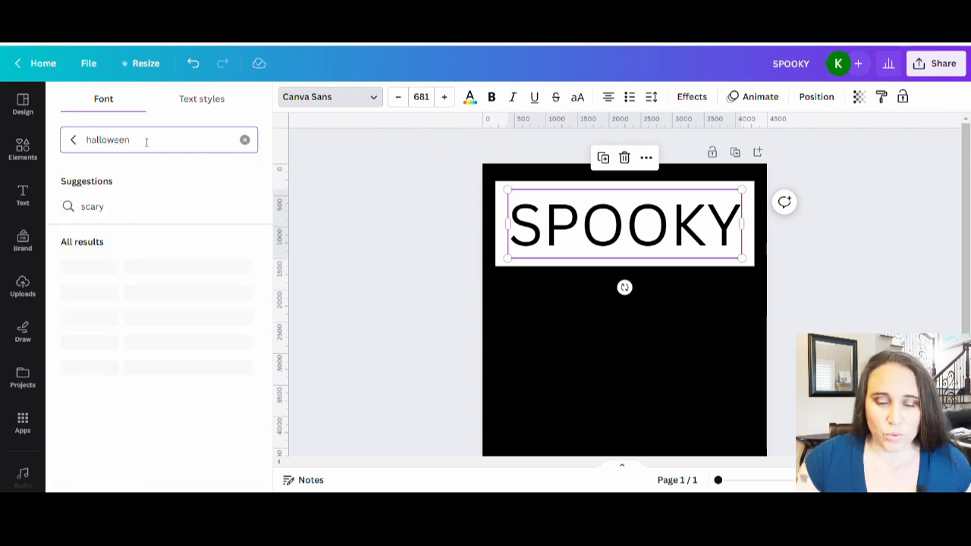
scroll(156, 193, "down", 1)
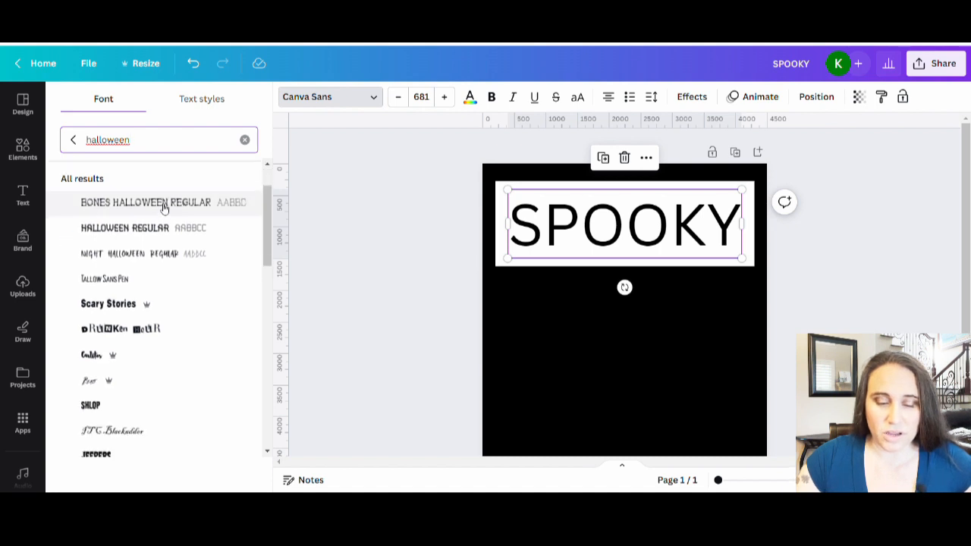
scroll(162, 201, "down", 1)
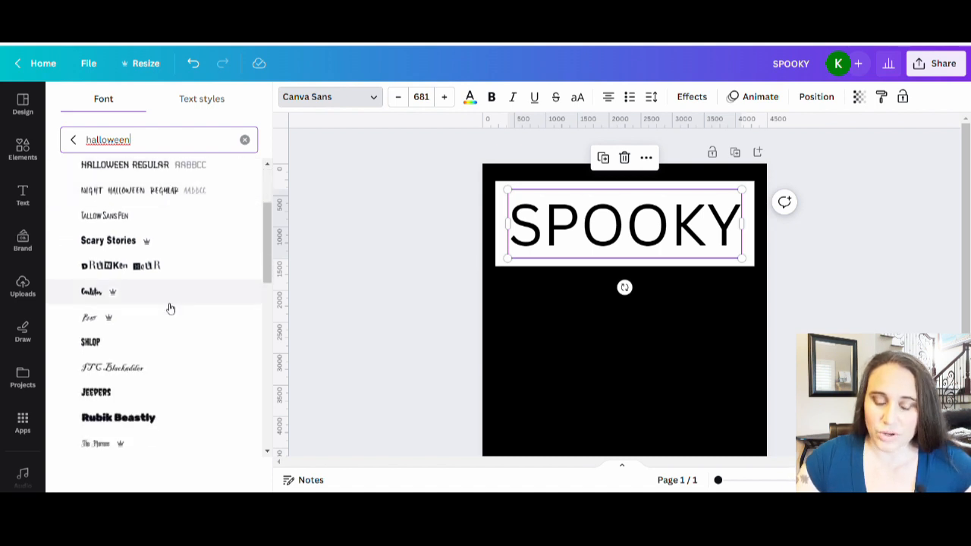
left_click(144, 244)
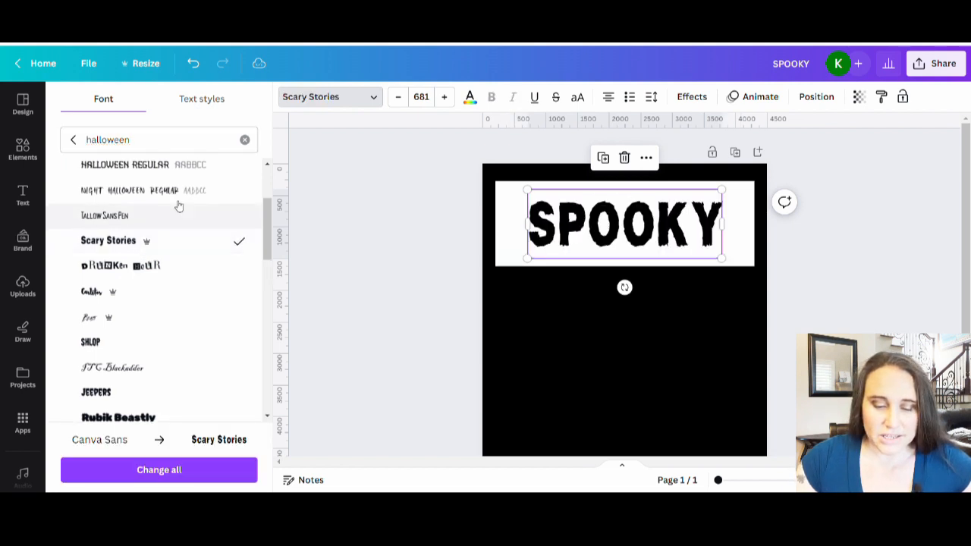
scroll(130, 326, "down", 1)
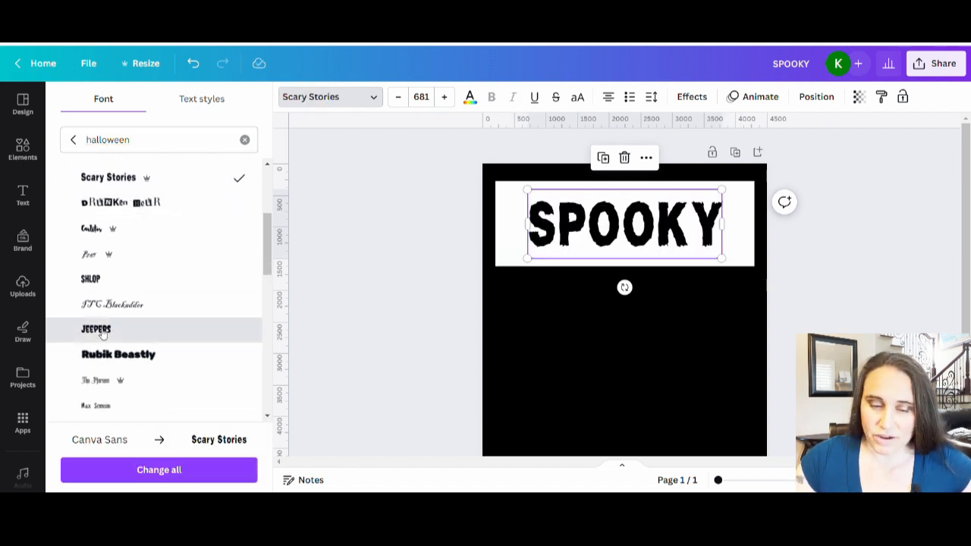
Step: Try the Jeepers, Shlop and Macabro Danger fonts on the SPOOKY text
left_click(129, 329)
left_click(114, 280)
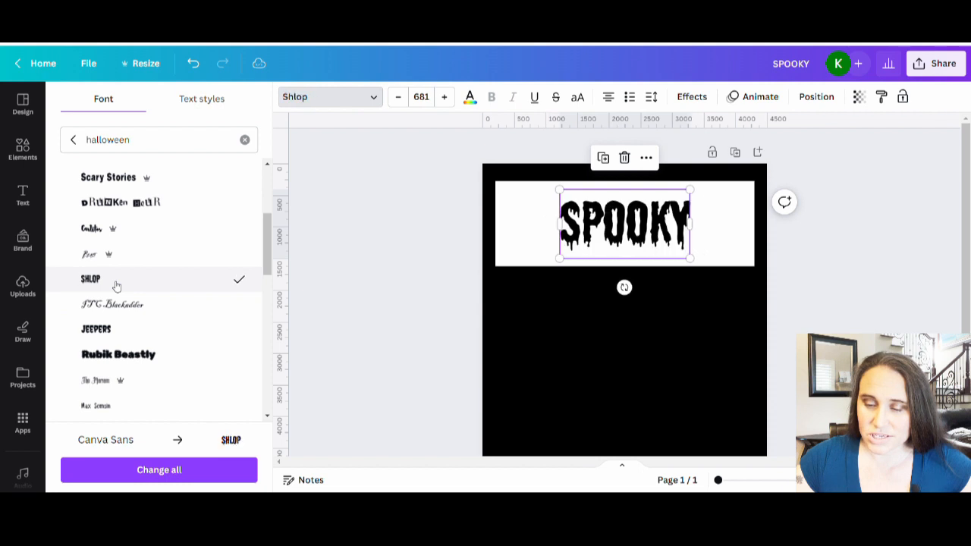
scroll(116, 285, "down", 1)
scroll(158, 277, "down", 1)
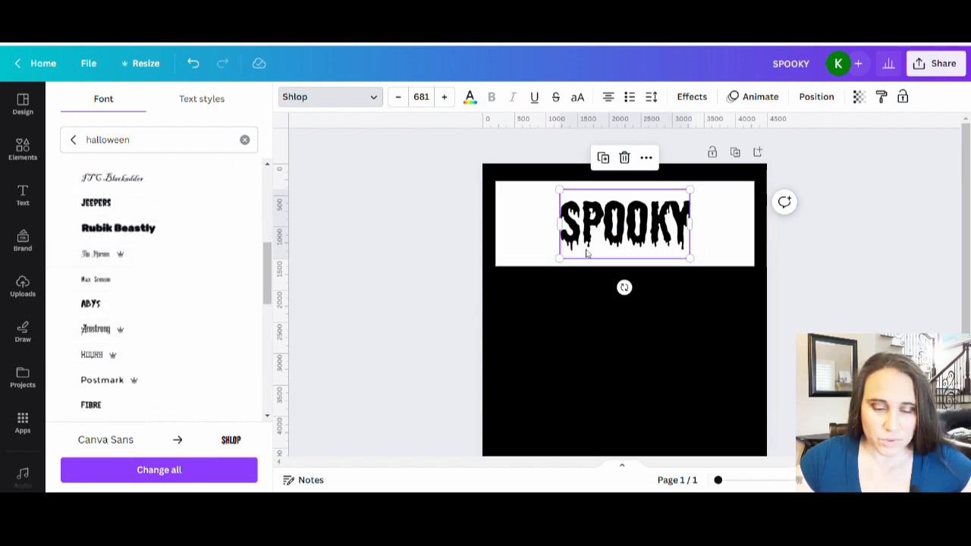
scroll(113, 354, "down", 2)
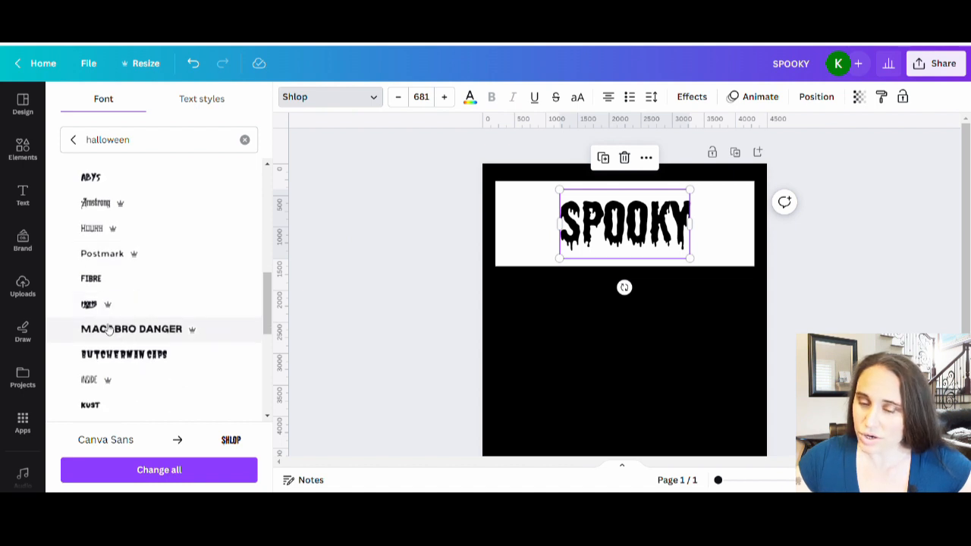
left_click(108, 331)
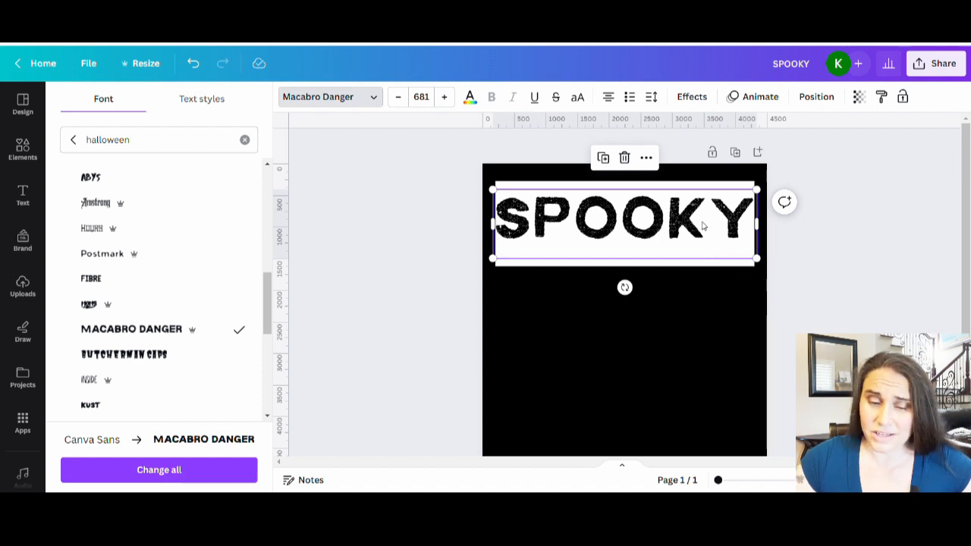
Step: Try the Hellprint and Bones Halloween Regular fonts on the SPOOKY text
scroll(182, 307, "down", 2)
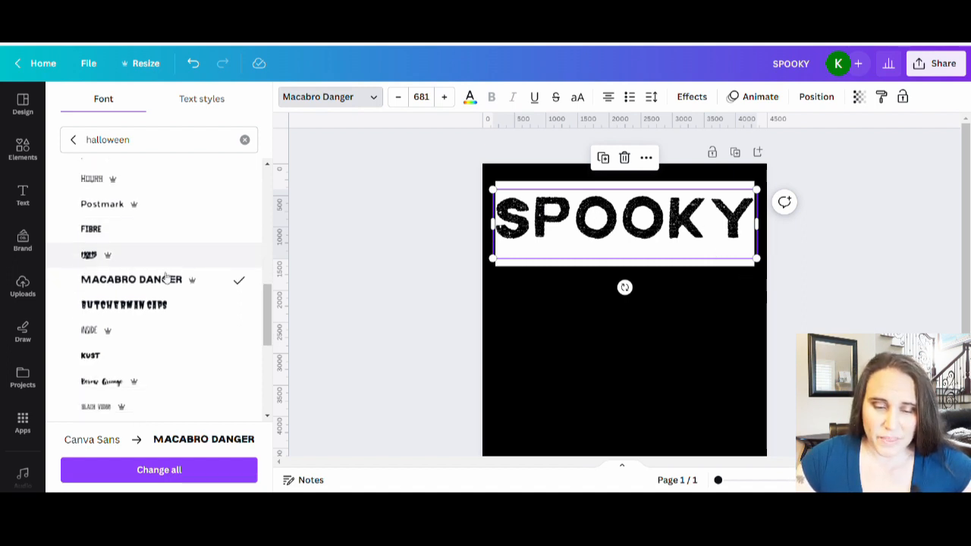
scroll(159, 280, "down", 3)
scroll(155, 277, "down", 2)
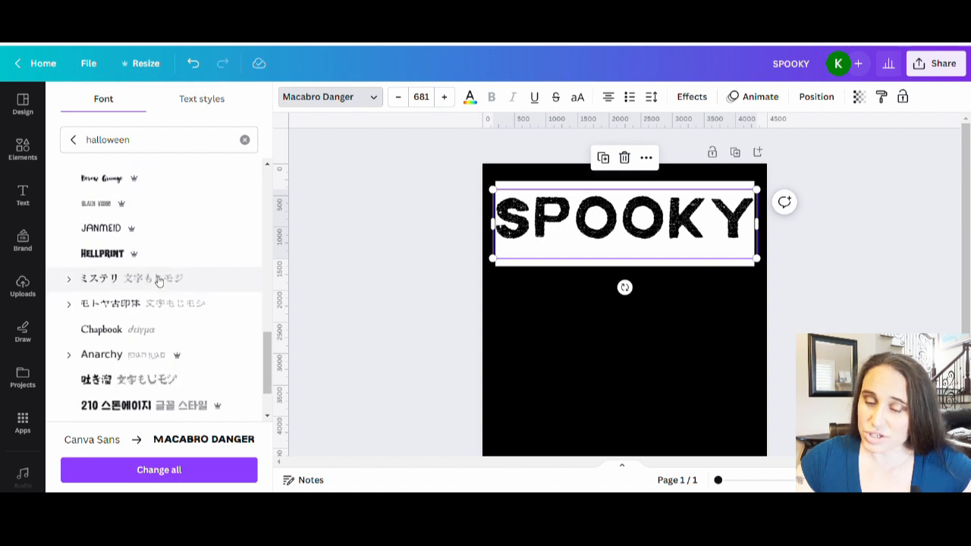
left_click(134, 255)
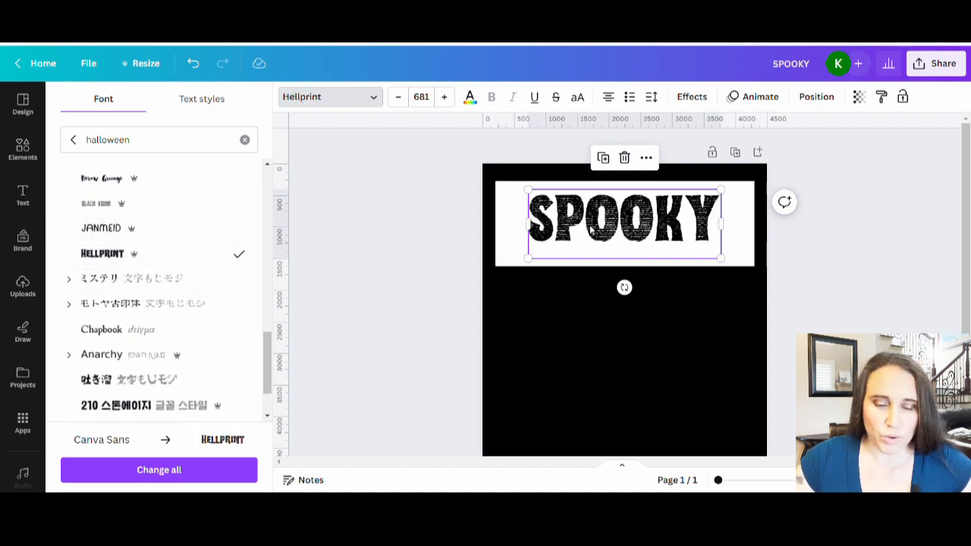
scroll(91, 311, "up", 5)
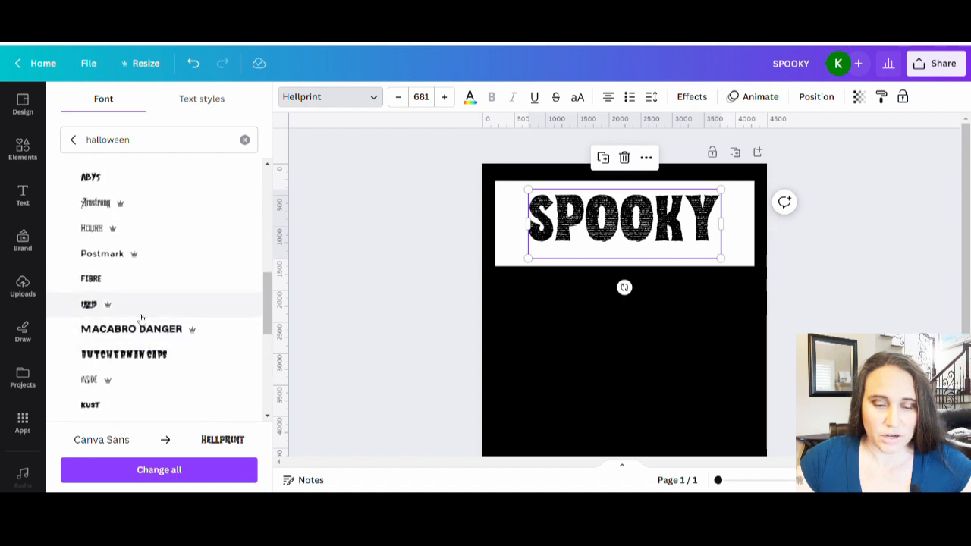
scroll(148, 330, "up", 5)
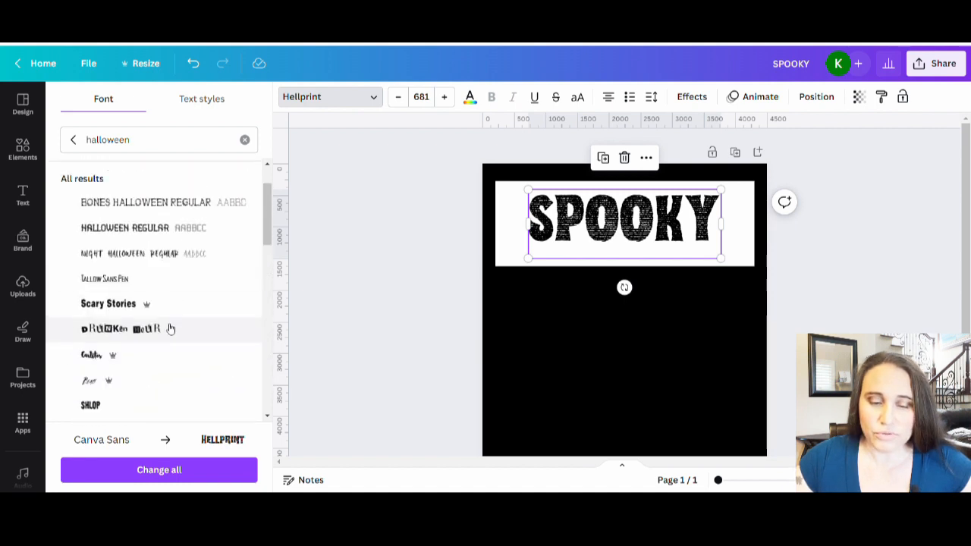
left_click(169, 212)
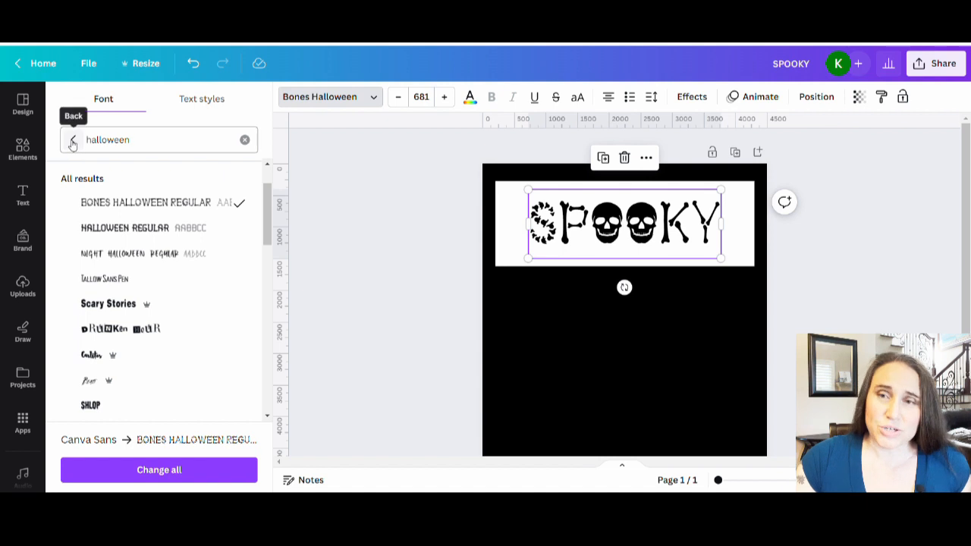
Step: Leave the halloween font search, browse the full font list and apply Gloomy Mummy Regular to the SPOOKY text
left_click(73, 141)
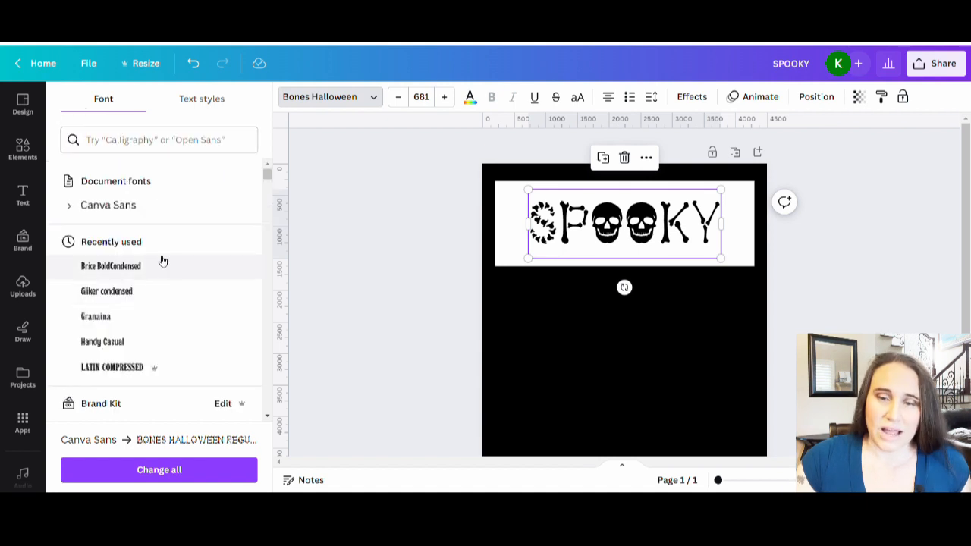
scroll(160, 260, "down", 2)
scroll(160, 255, "down", 4)
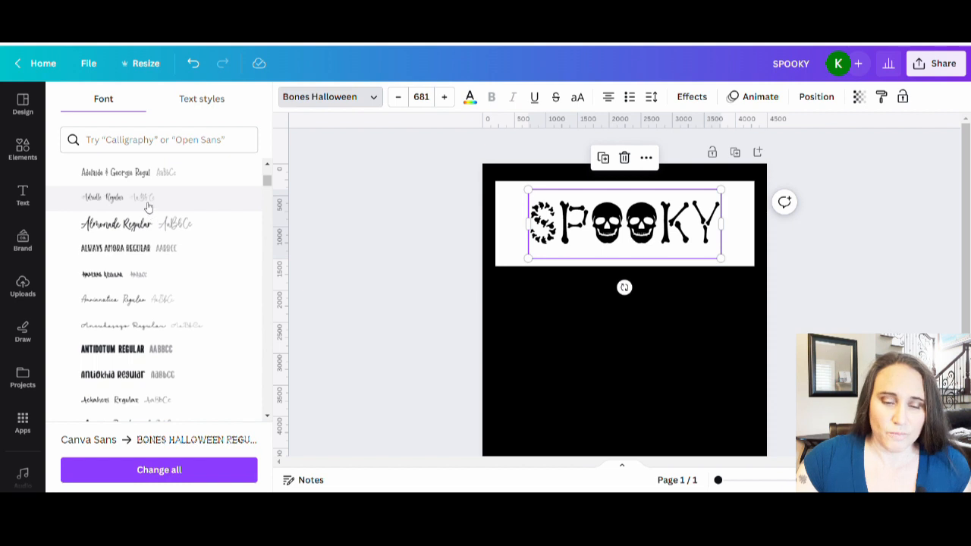
scroll(150, 218, "down", 1)
scroll(150, 218, "down", 2)
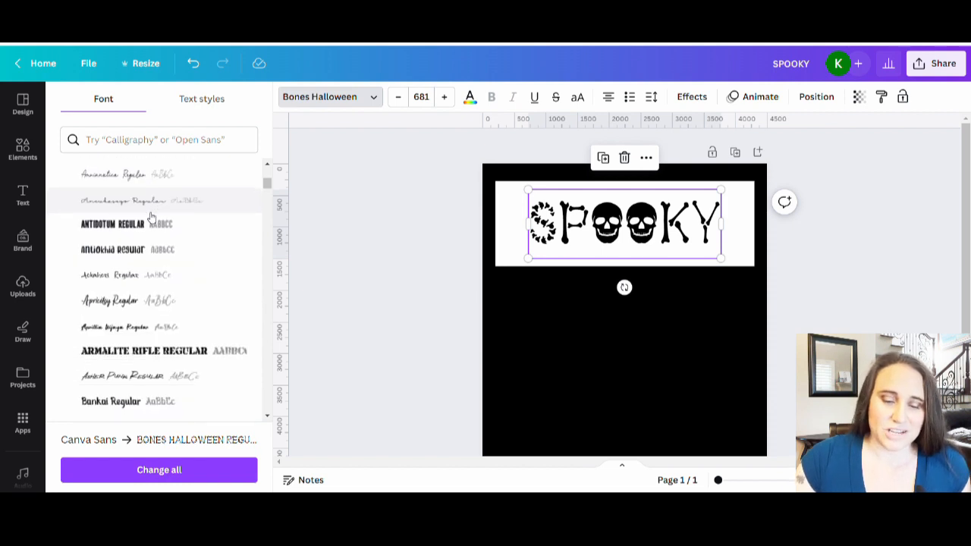
scroll(151, 217, "down", 4)
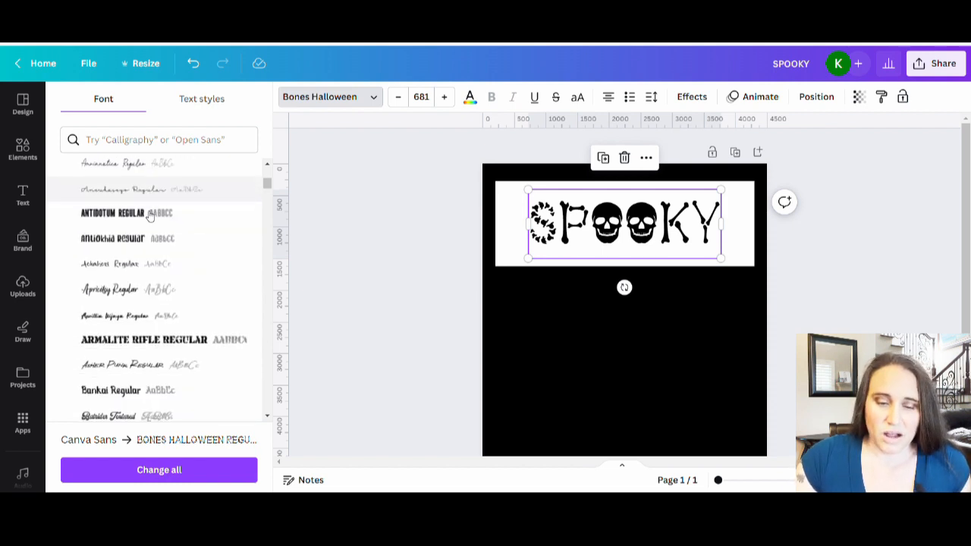
scroll(174, 198, "down", 3)
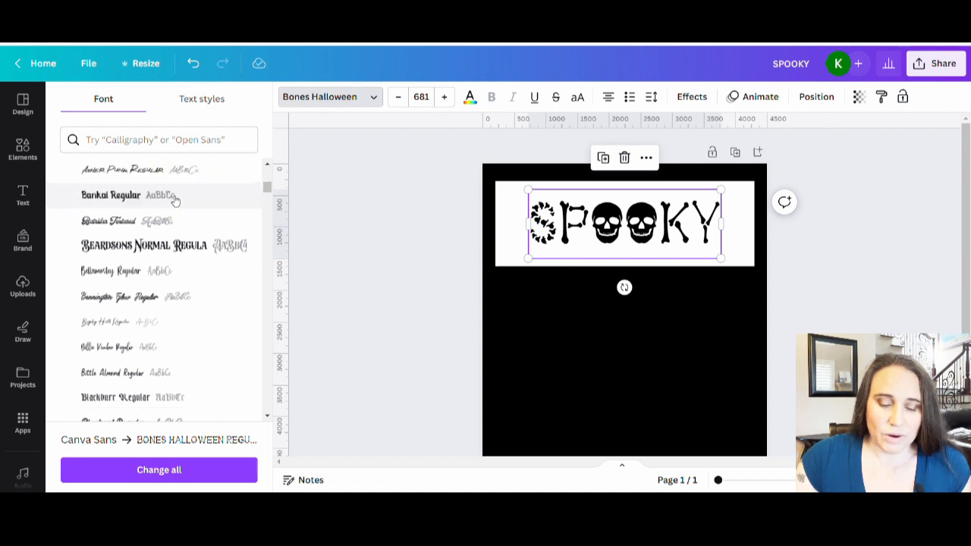
scroll(162, 197, "down", 5)
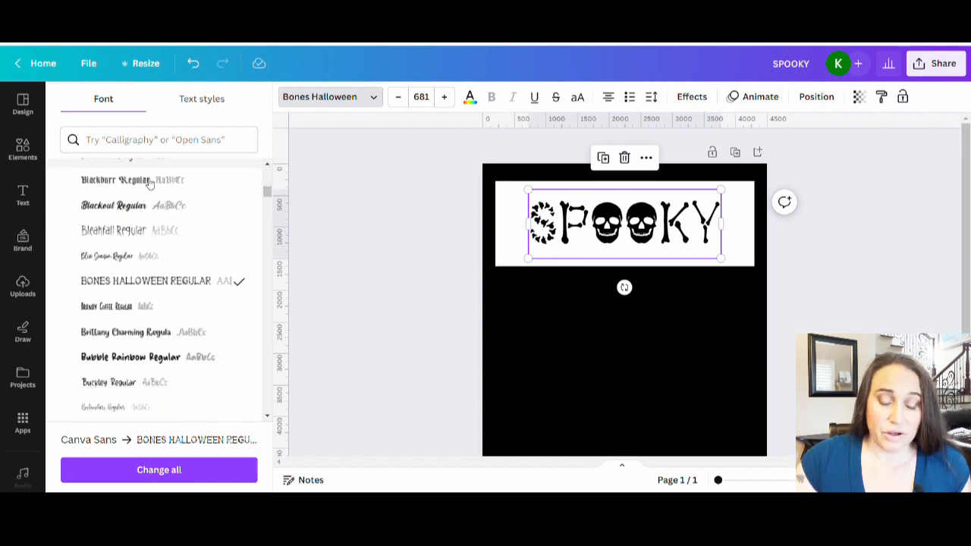
scroll(135, 226, "down", 3)
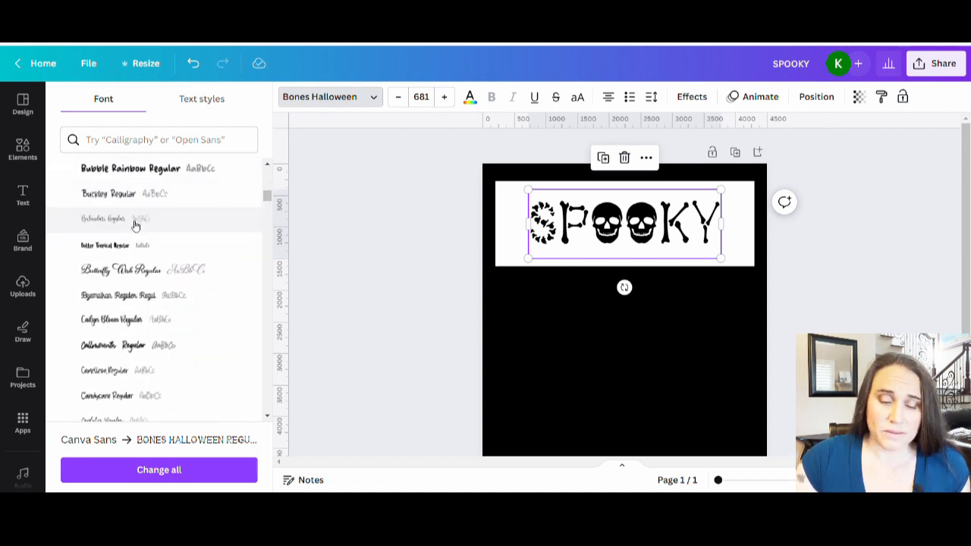
scroll(135, 225, "down", 6)
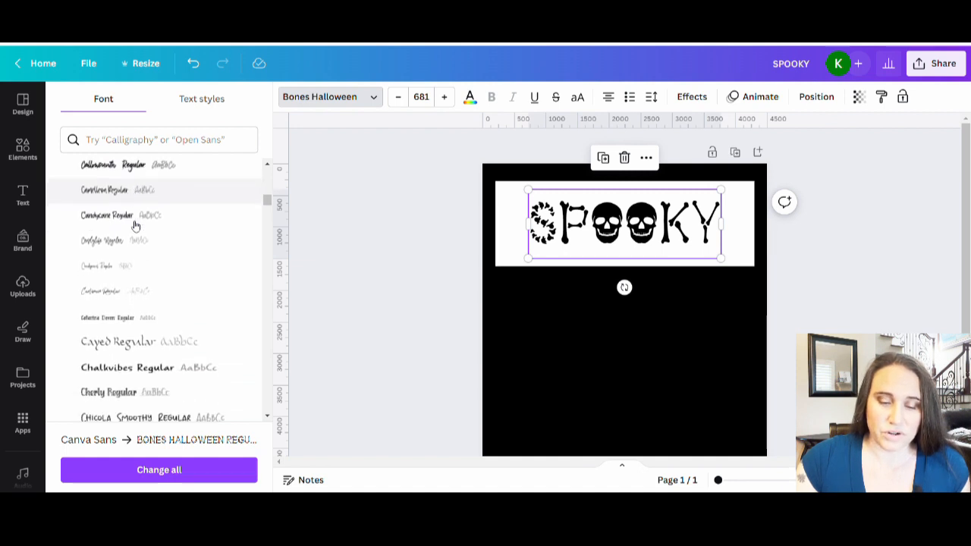
scroll(141, 202, "down", 2)
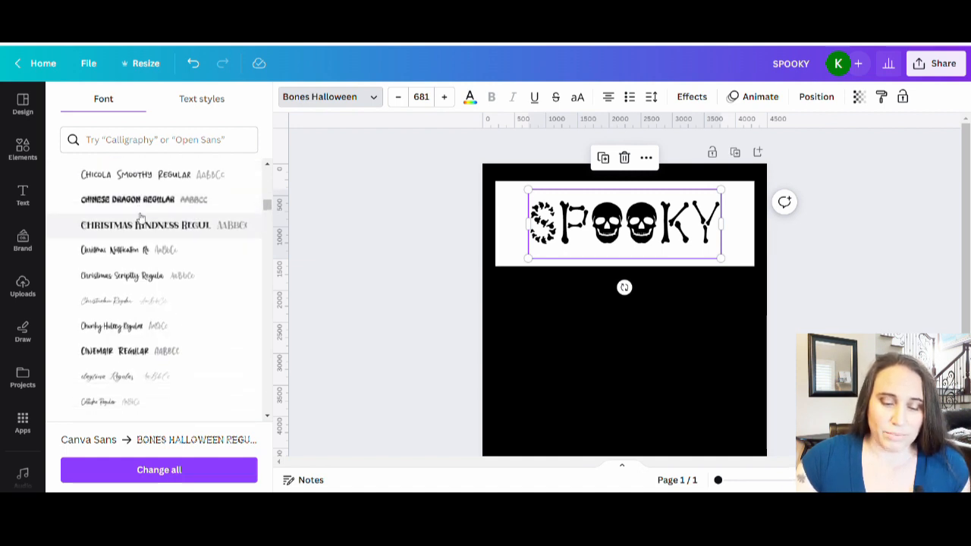
scroll(140, 218, "down", 4)
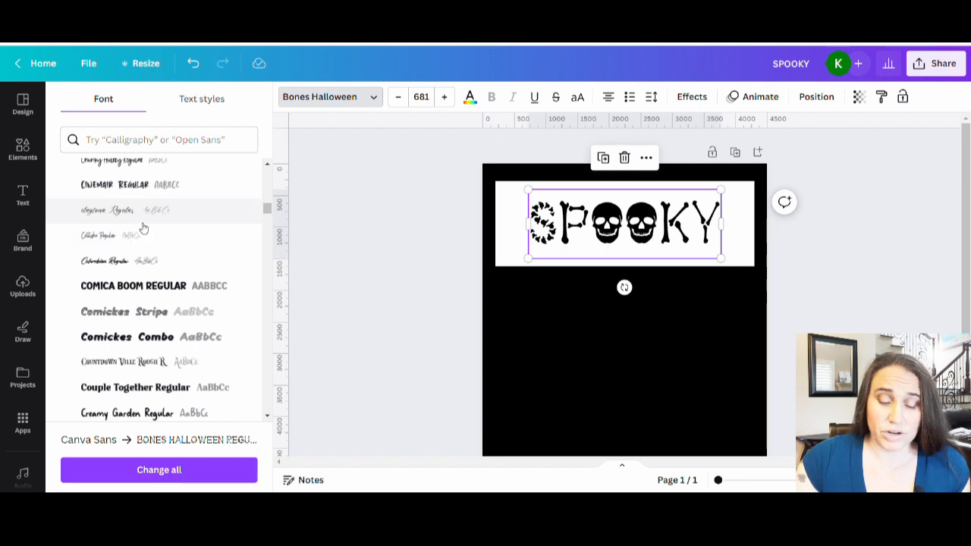
scroll(156, 214, "down", 6)
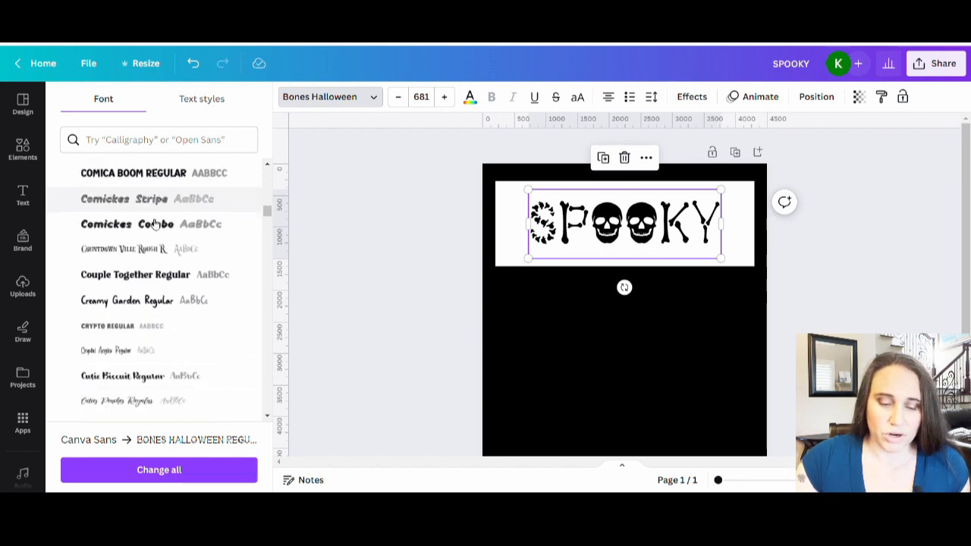
scroll(148, 207, "down", 3)
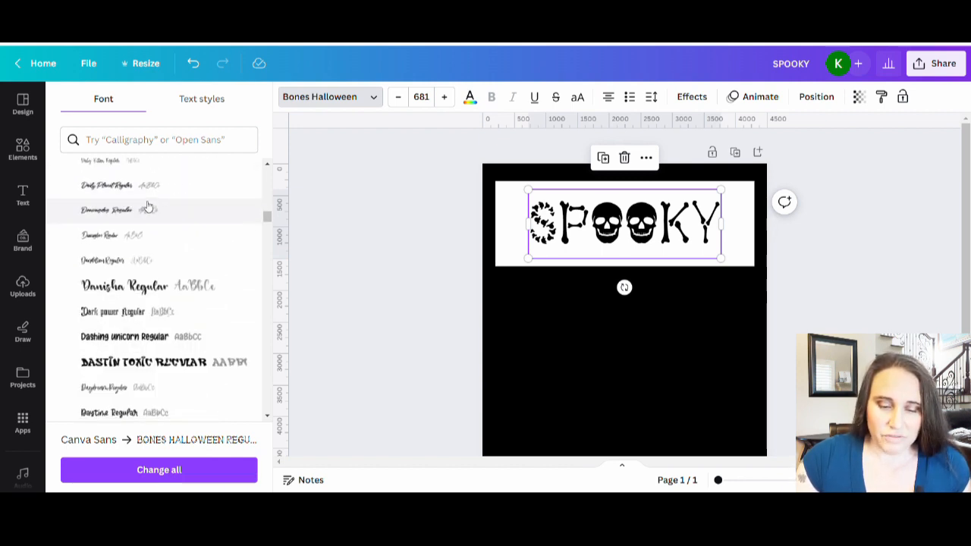
scroll(148, 207, "down", 6)
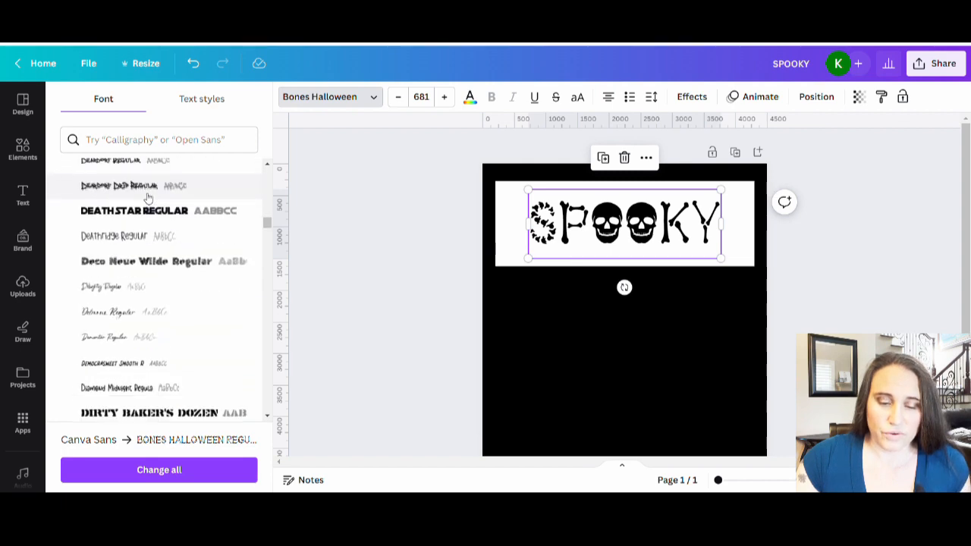
scroll(148, 197, "down", 12)
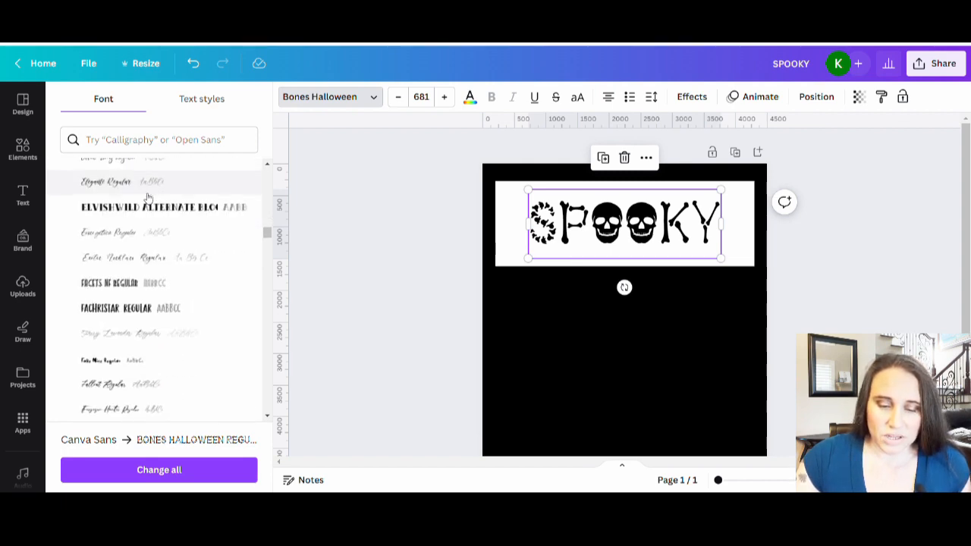
scroll(148, 201, "down", 8)
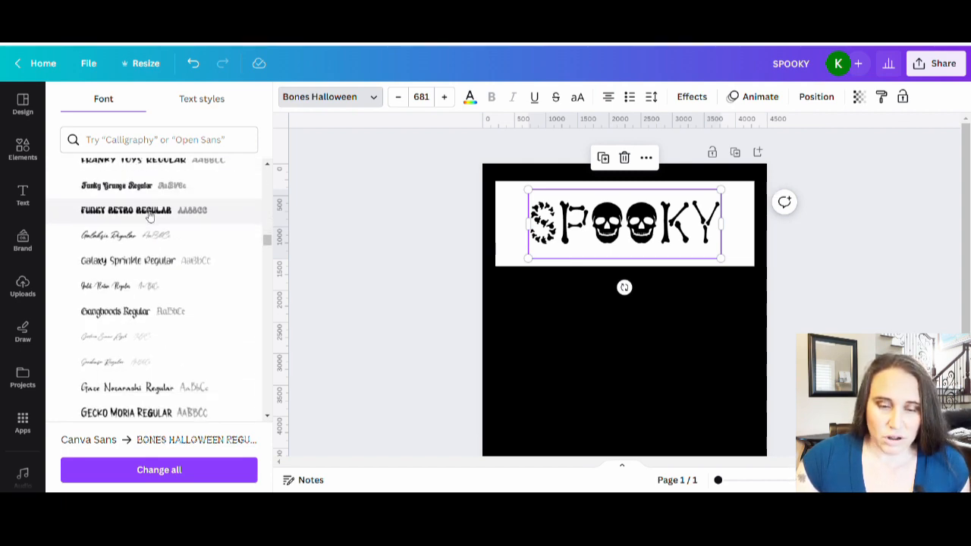
scroll(148, 215, "down", 8)
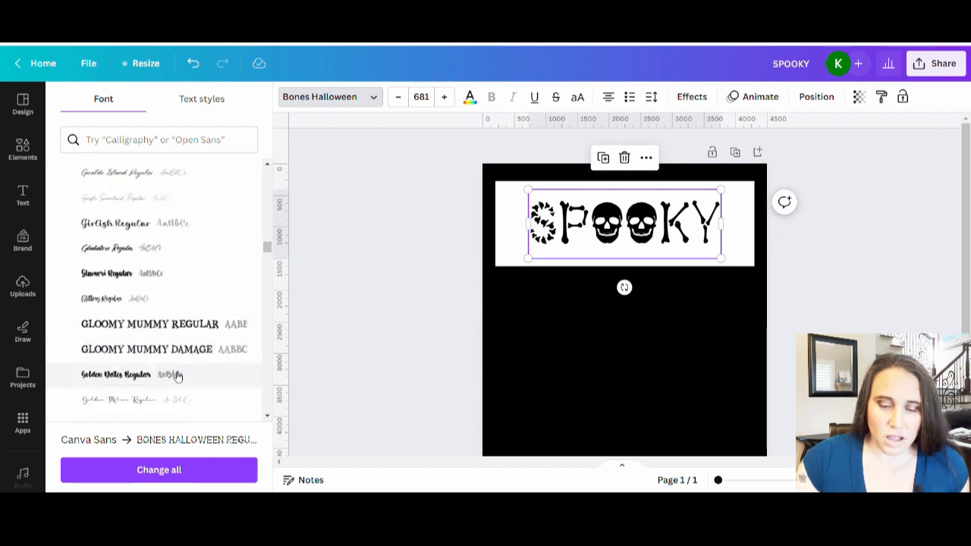
left_click(139, 326)
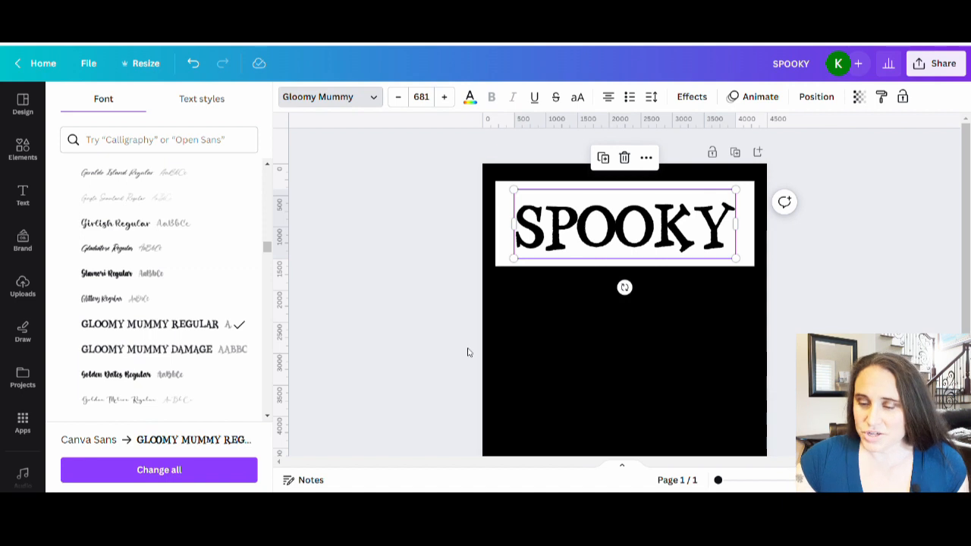
left_click(393, 339)
left_click(612, 355)
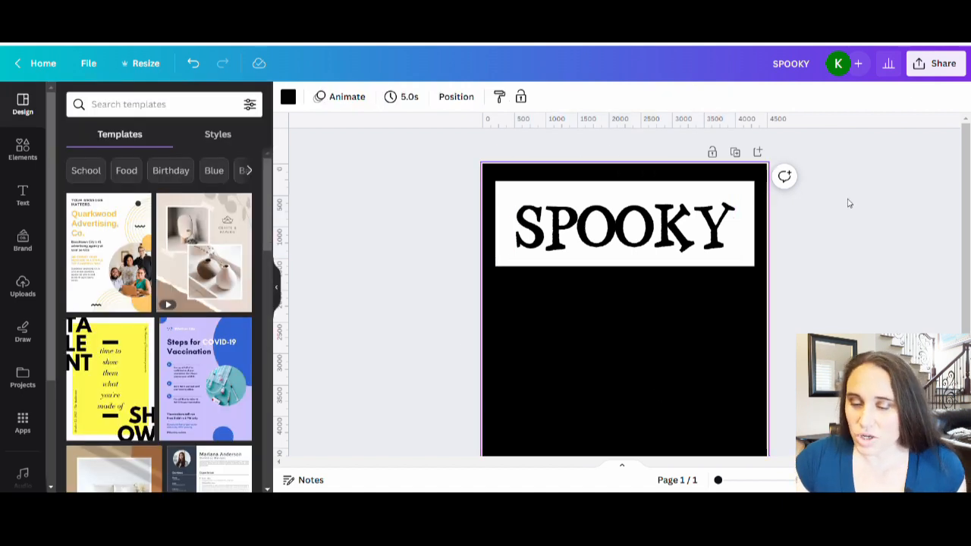
Step: Enlarge the SPOOKY text to about font size 743 and centre it within the white rectangle
left_click_drag(693, 215, 684, 207)
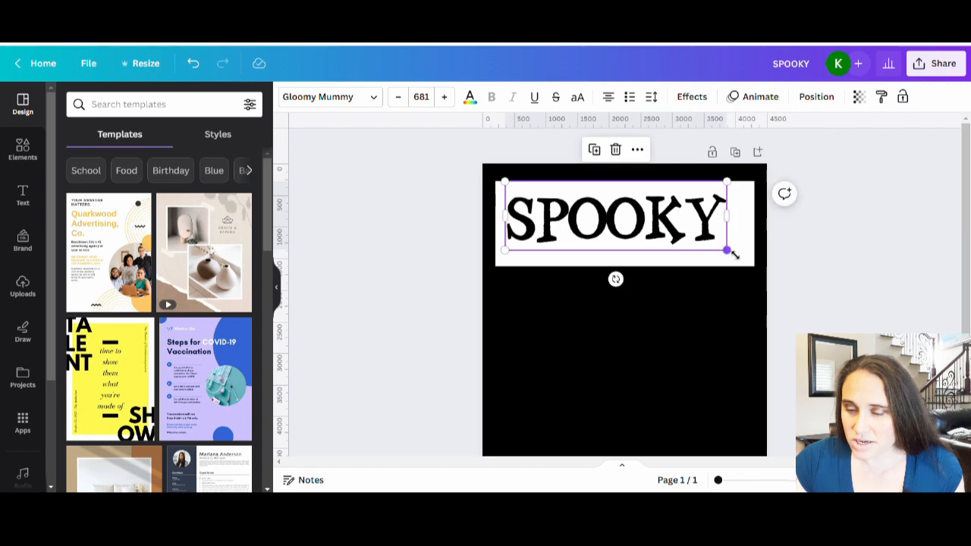
left_click_drag(728, 250, 749, 275)
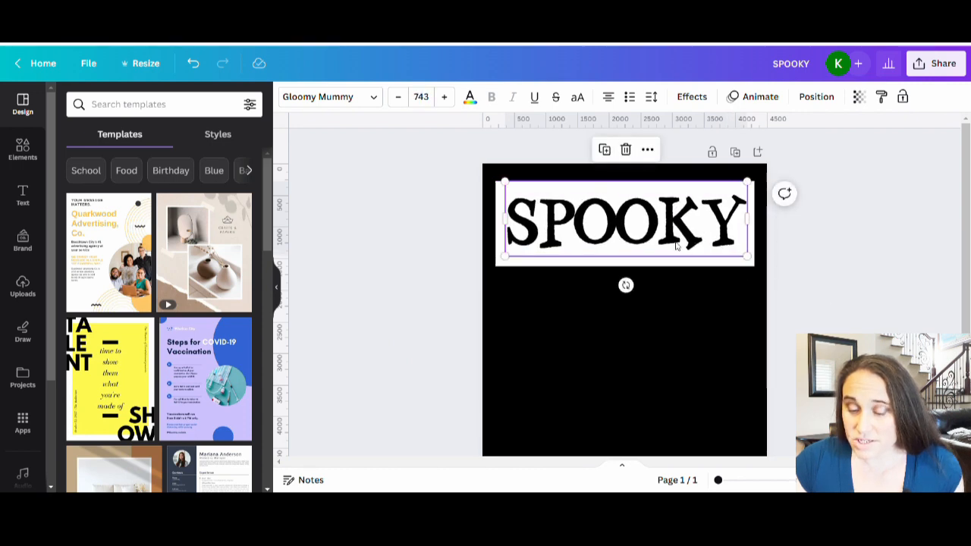
left_click(702, 304)
left_click_drag(682, 222, 681, 227)
left_click(697, 406)
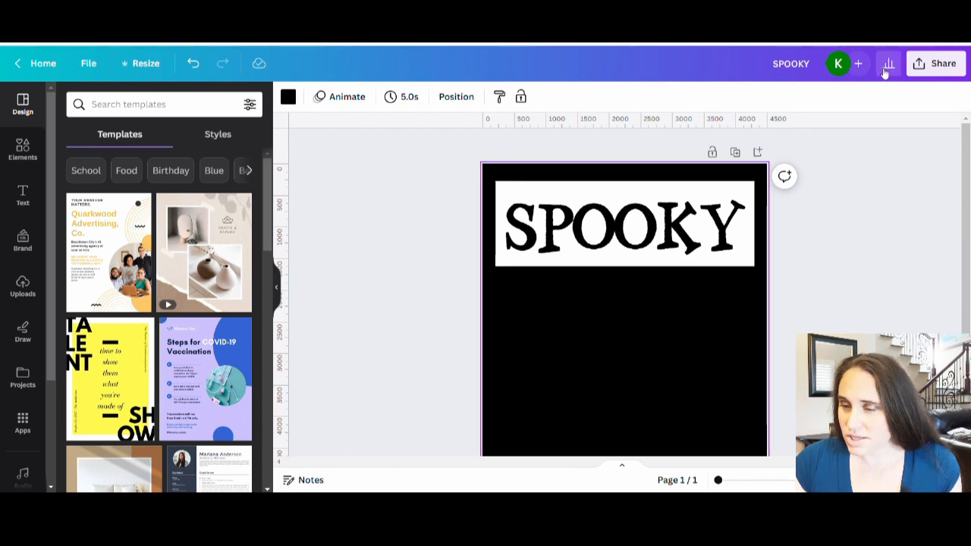
Step: Rename the design as "SPOOKY blk" and download it as a PNG at 4,500 × 5,400 px
left_click(823, 65)
type("blk")
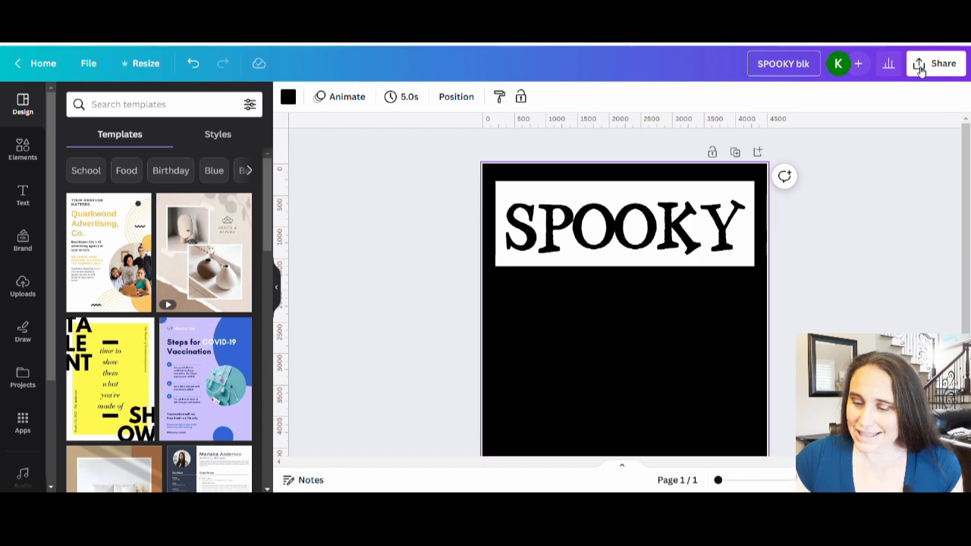
left_click(919, 66)
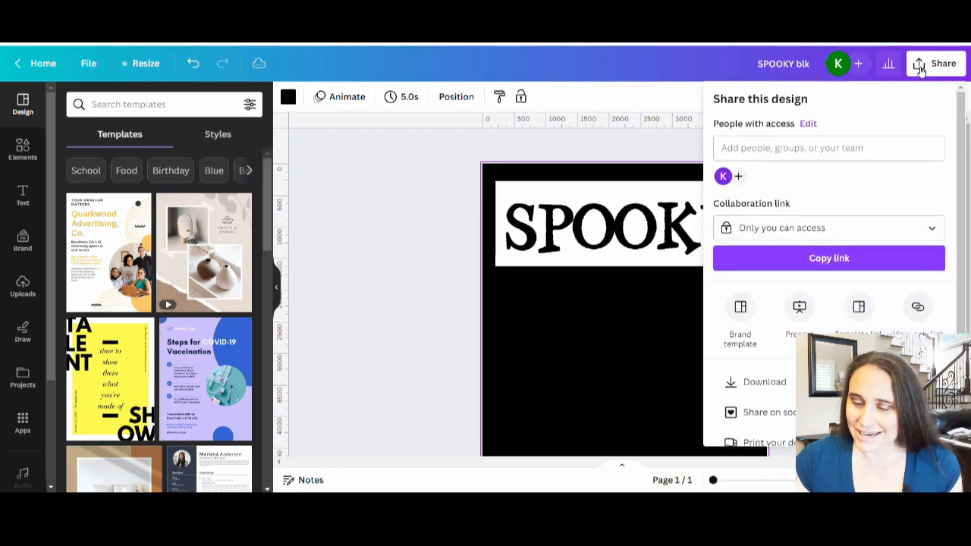
left_click(762, 382)
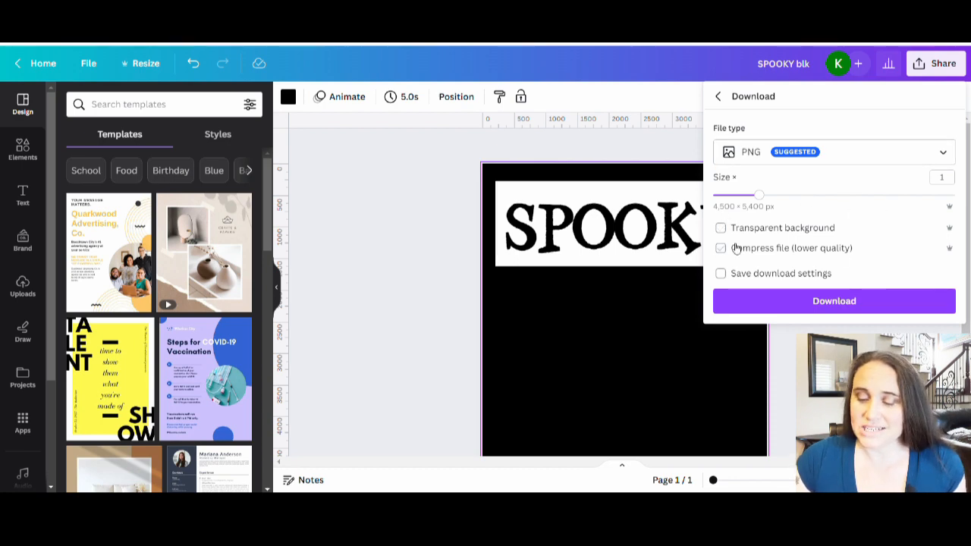
left_click(835, 302)
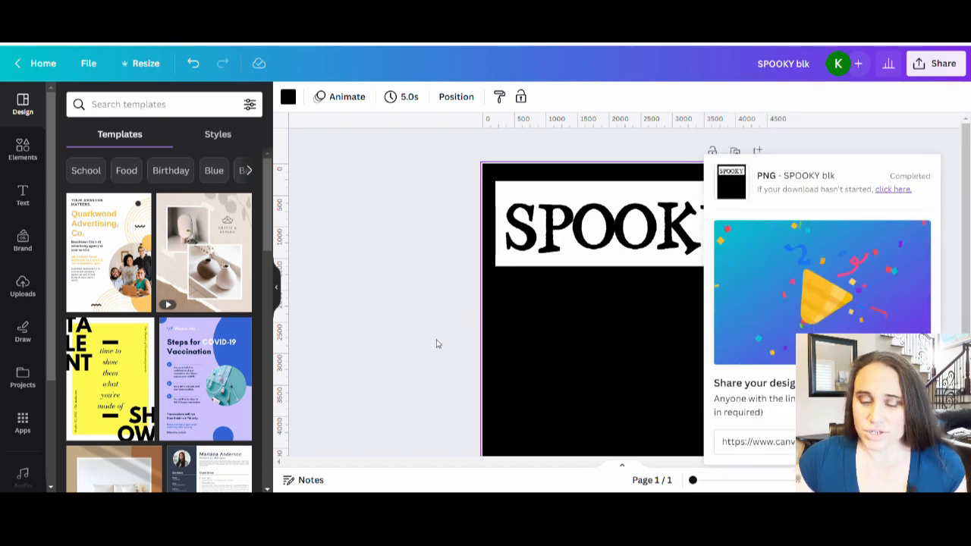
Step: Add the uploaded white-block SPOOKY image with the black background to the page and move it below the original SPOOKY block
left_click(419, 320)
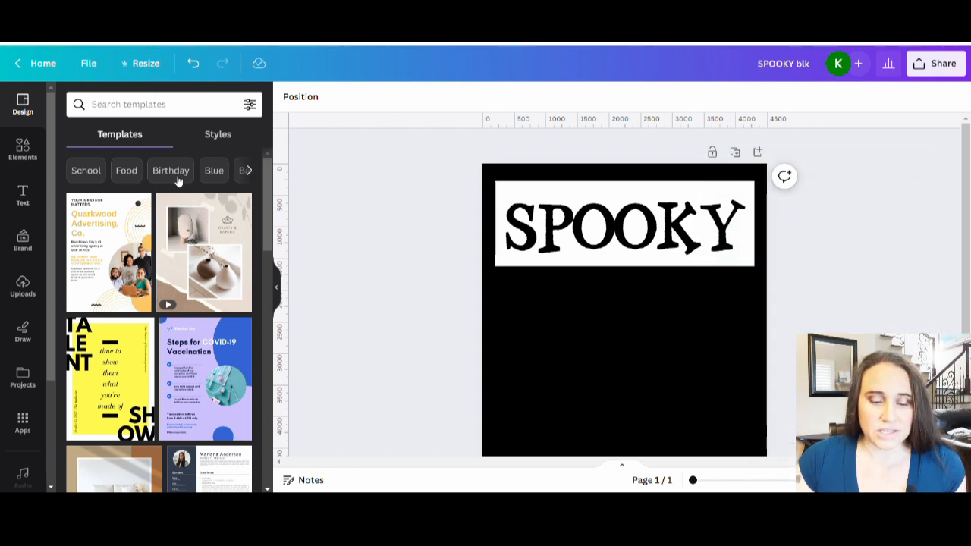
left_click(23, 287)
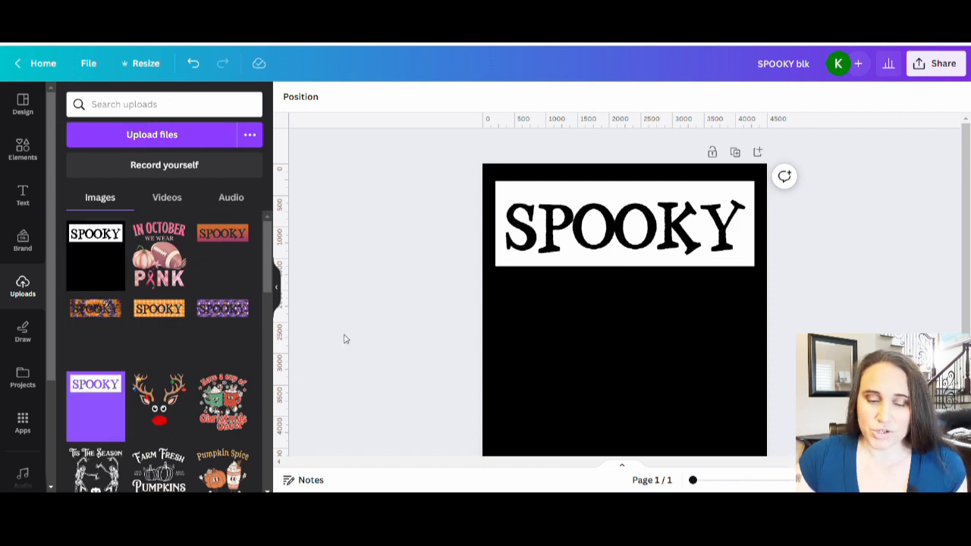
left_click(95, 268)
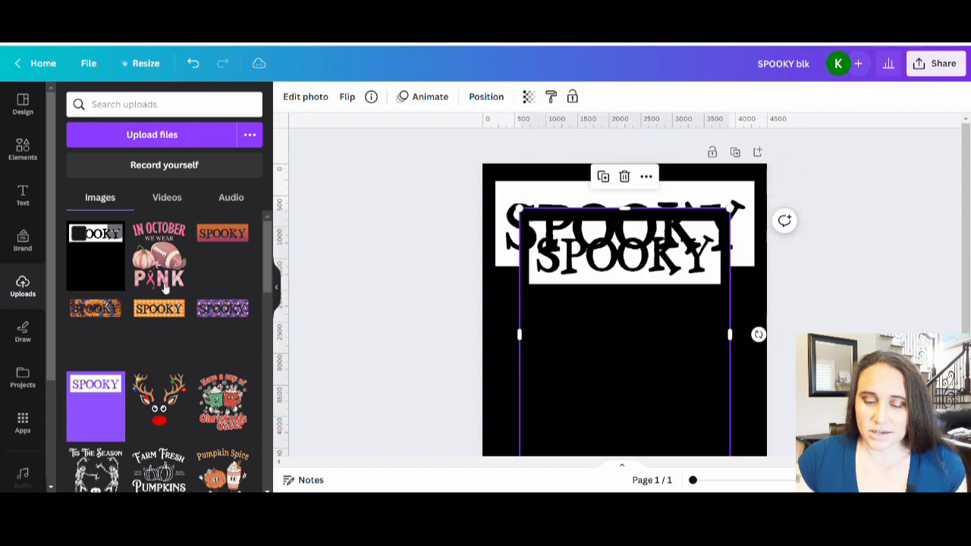
left_click(276, 289)
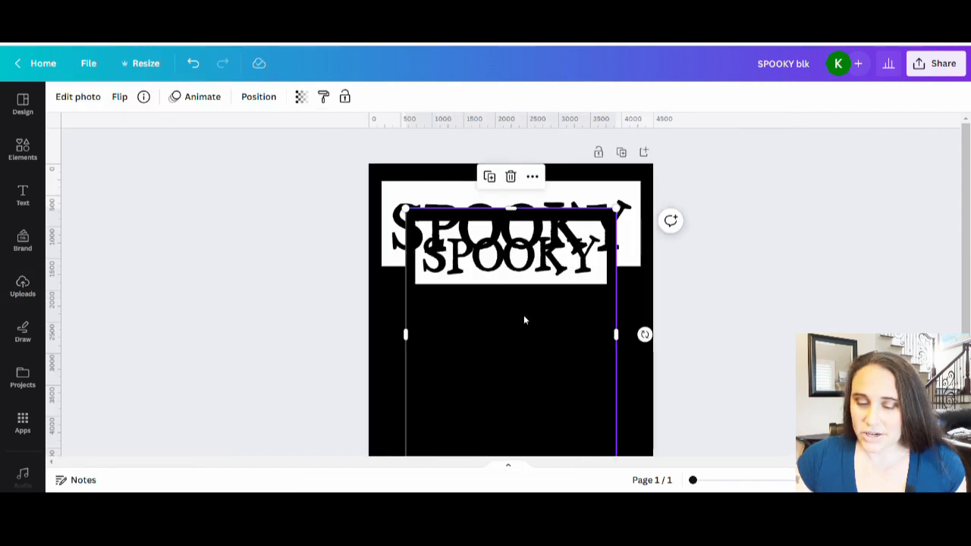
left_click_drag(523, 321, 527, 379)
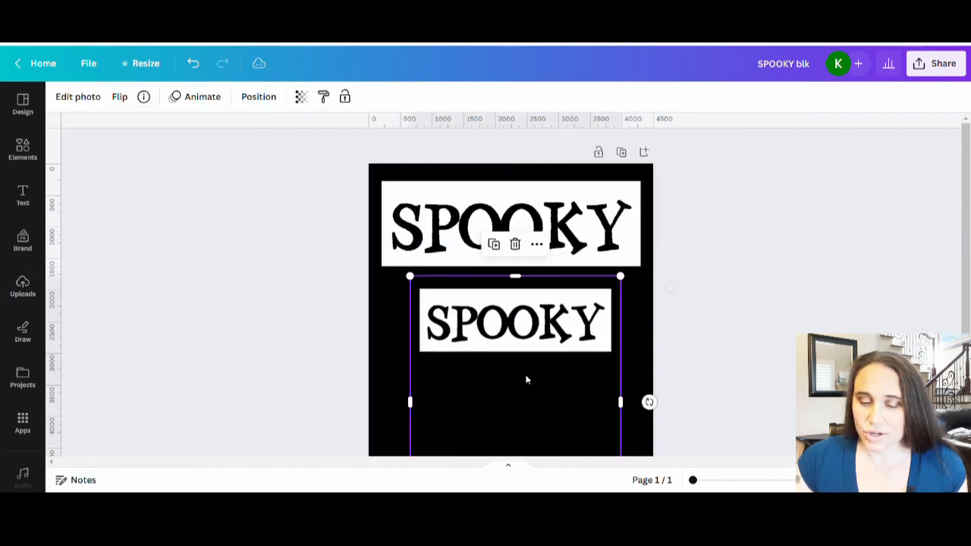
Step: Change the page background colour to the darkest grey in the default solid colours
scroll(527, 379, "down", 2)
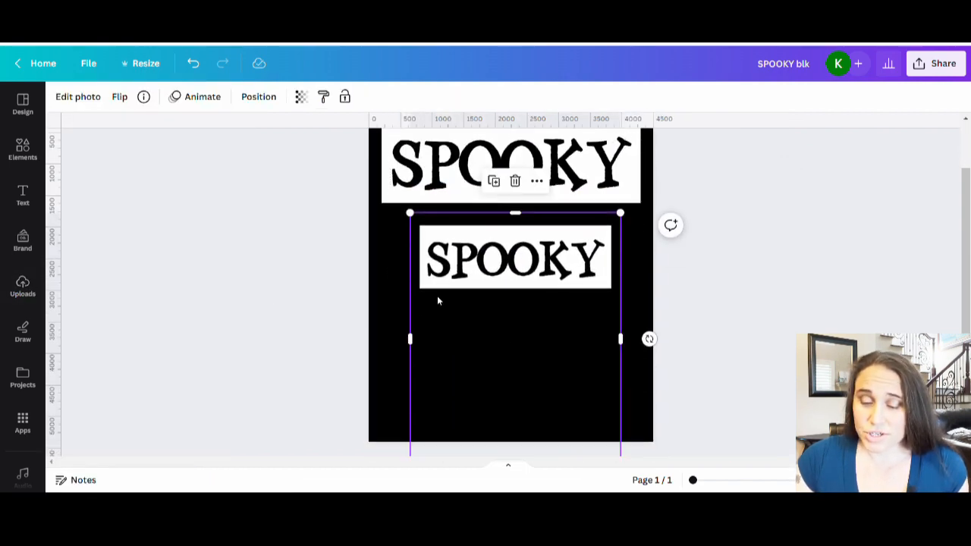
left_click(378, 310)
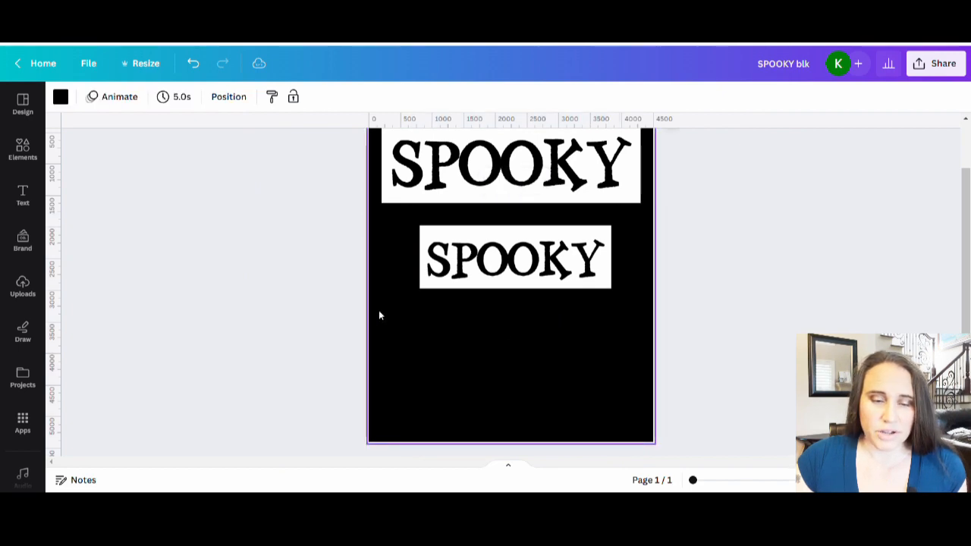
left_click(60, 96)
left_click(107, 422)
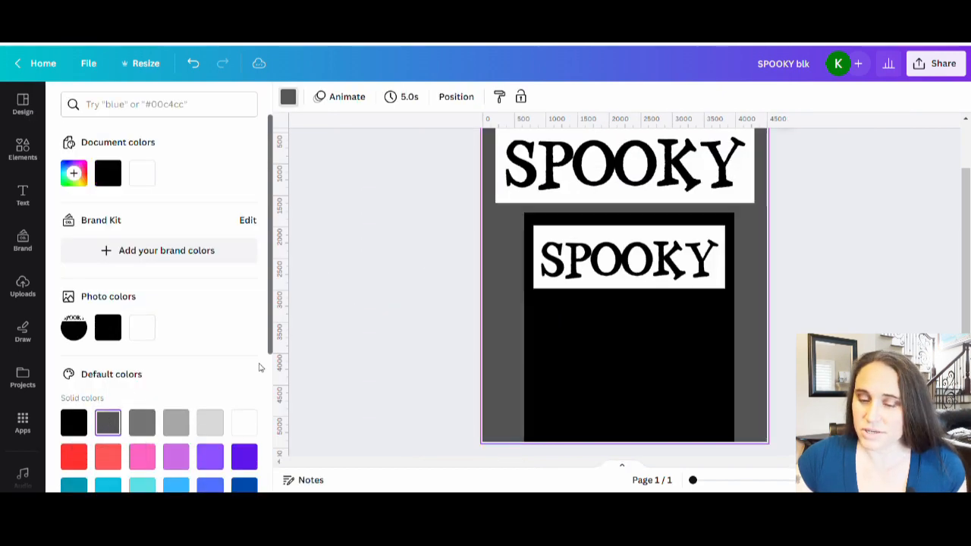
left_click(412, 277)
scroll(579, 288, "up", 2)
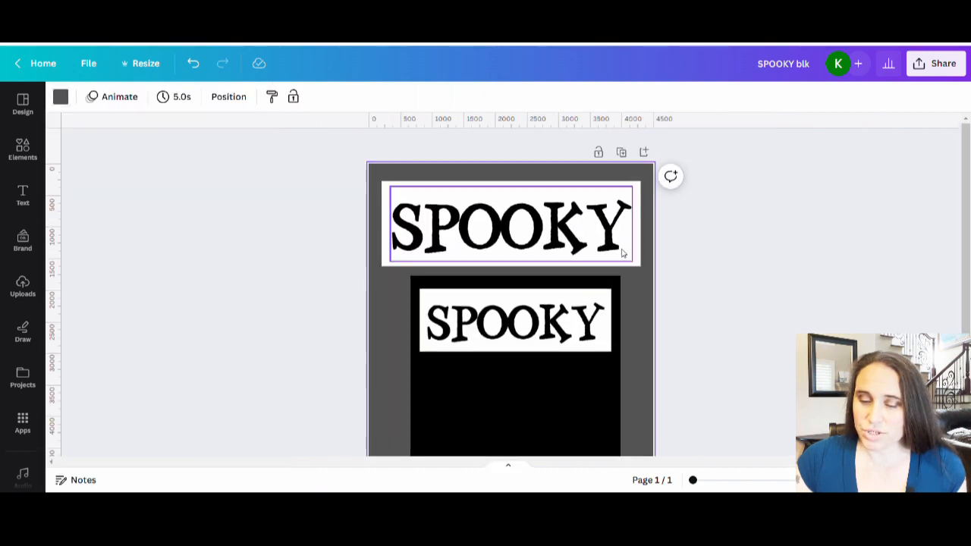
Step: Crop the inserted SPOOKY image from its lower edge to just below the white block
scroll(522, 339, "down", 2)
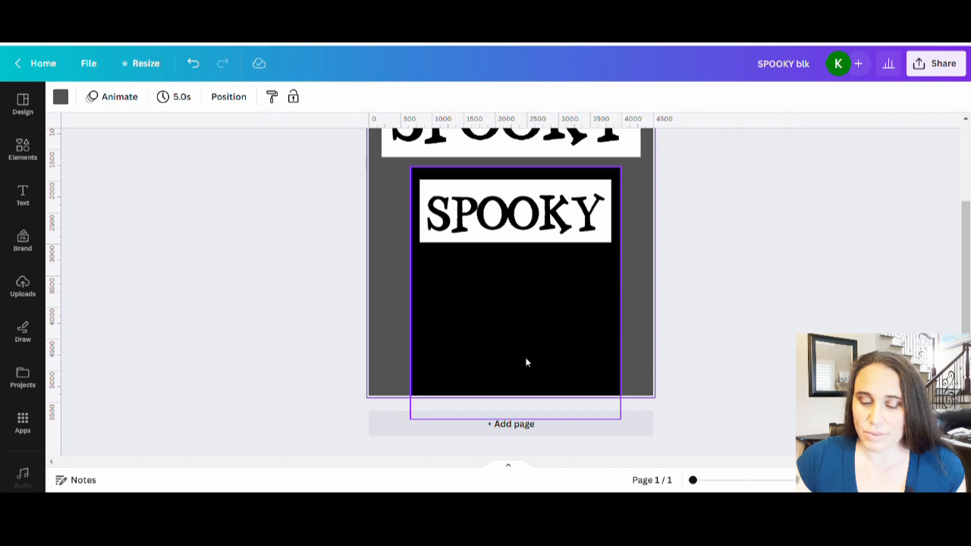
left_click(528, 361)
left_click_drag(522, 425, 535, 279)
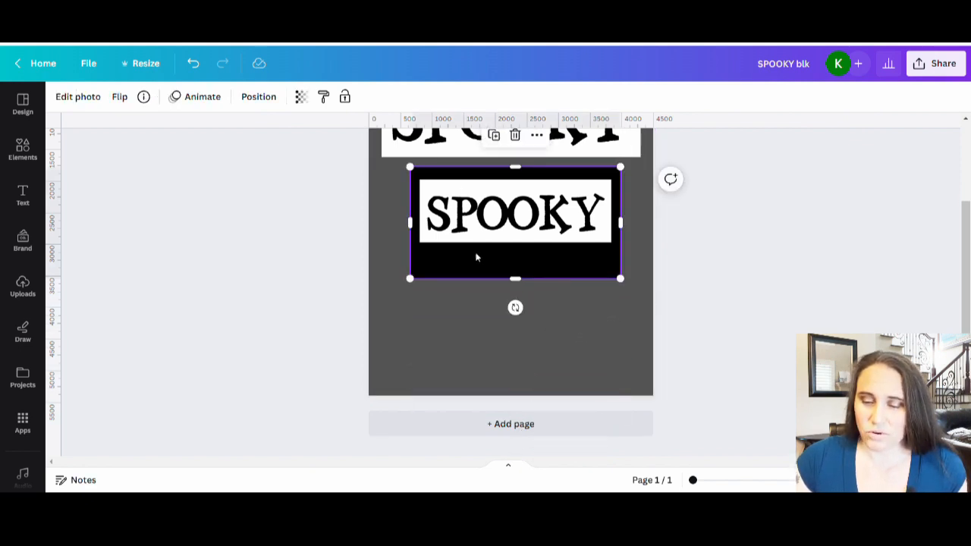
left_click(562, 336)
Step: Remove the black background from the cropped SPOOKY image with BG Remover and inspect the cut-out in the remover's brush view
left_click(543, 224)
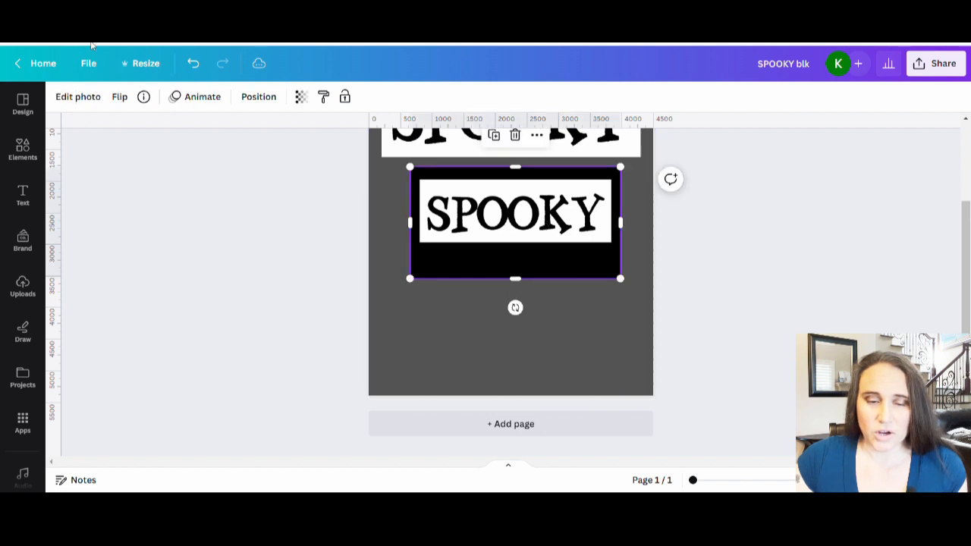
left_click(80, 98)
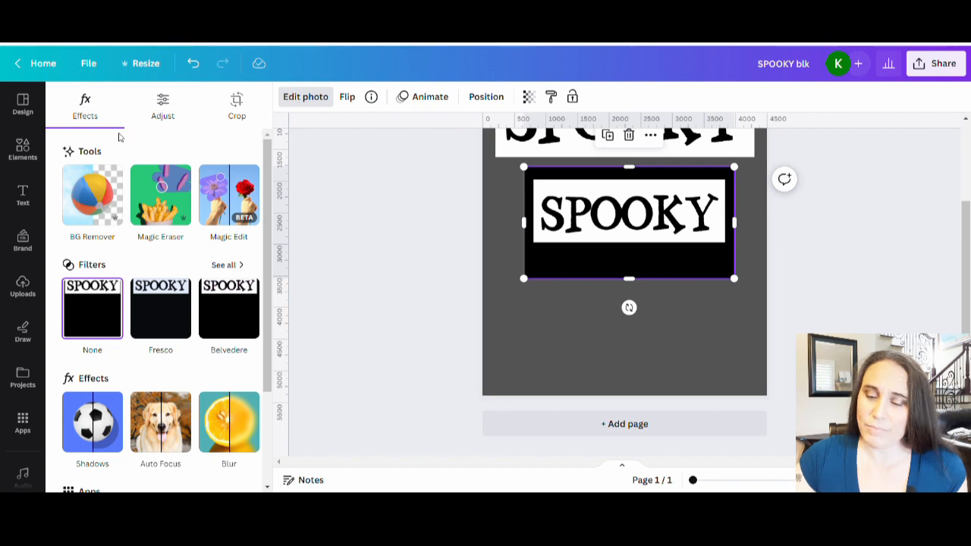
left_click(105, 190)
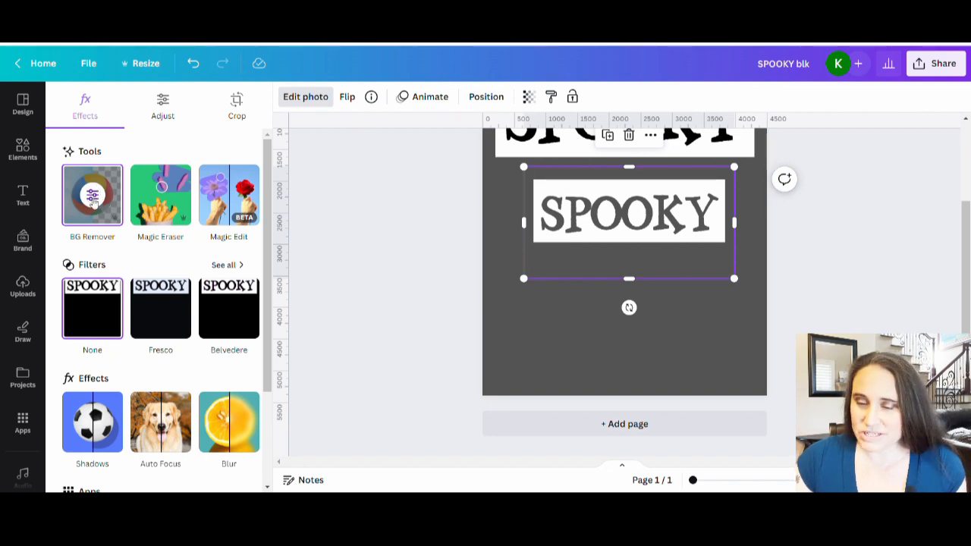
left_click(93, 198)
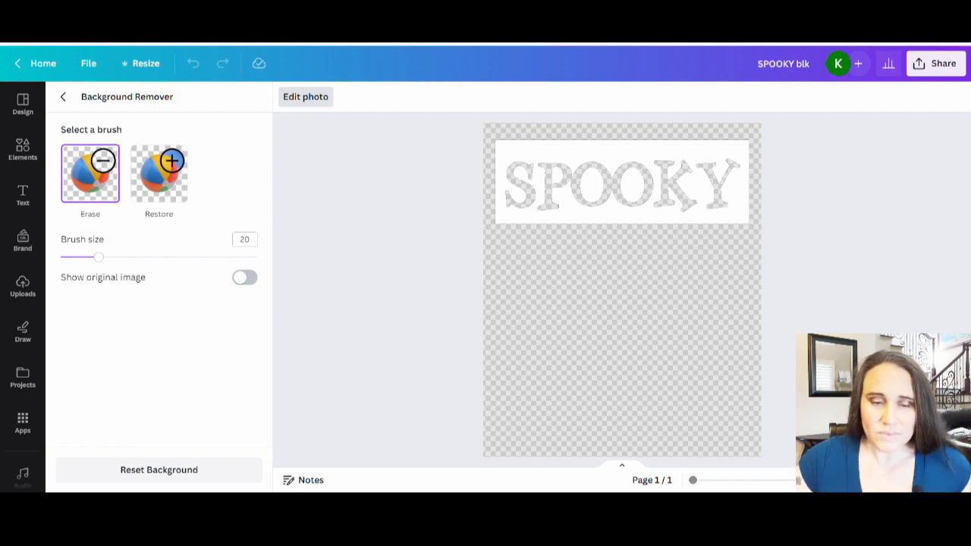
left_click(64, 99)
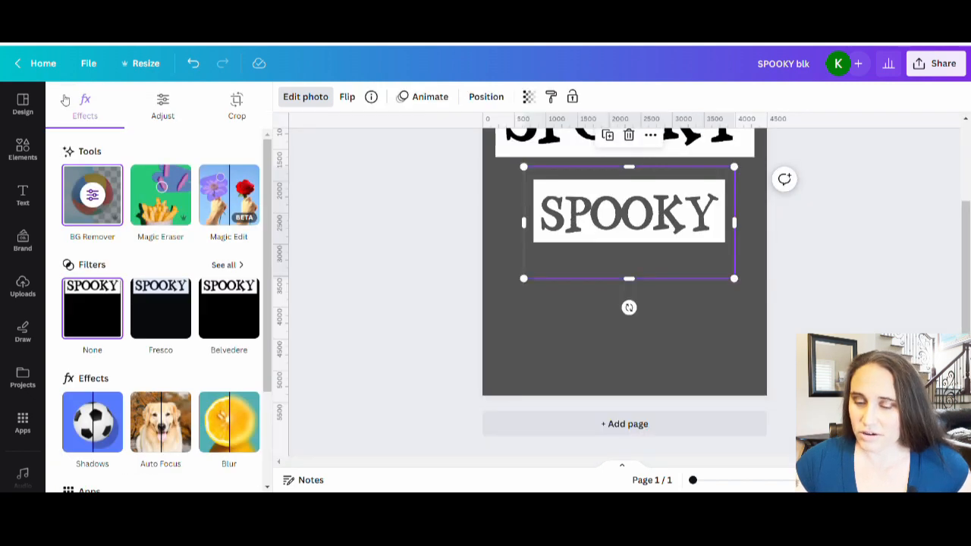
Step: Delete the original SPOOKY text and the white rectangle behind it, keeping the cut-out image
left_click(614, 343)
scroll(574, 319, "up", 1)
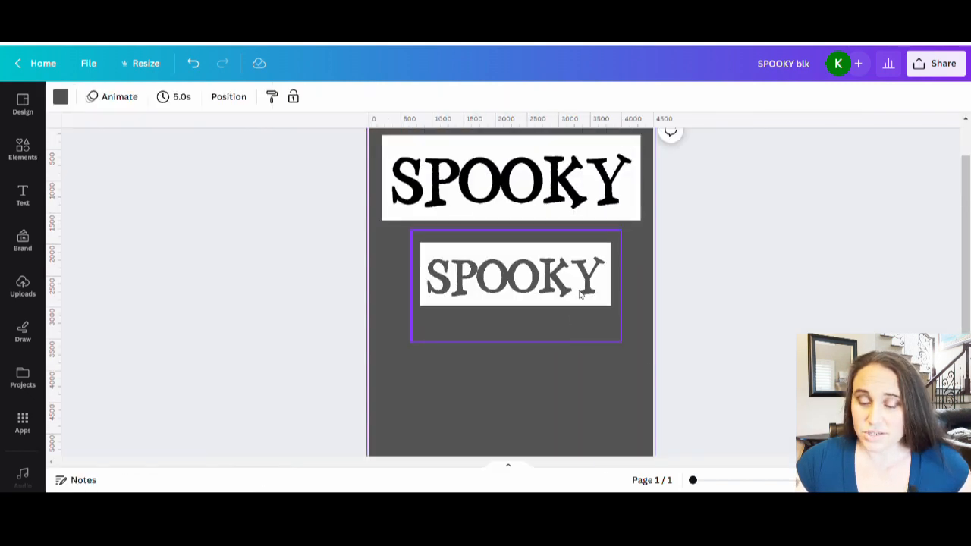
left_click(584, 199)
key("Delete")
left_click(615, 205)
key("Delete")
Step: Enlarge the cut-out SPOOKY image to the full page width and align it with the page's upper edge
left_click(478, 262)
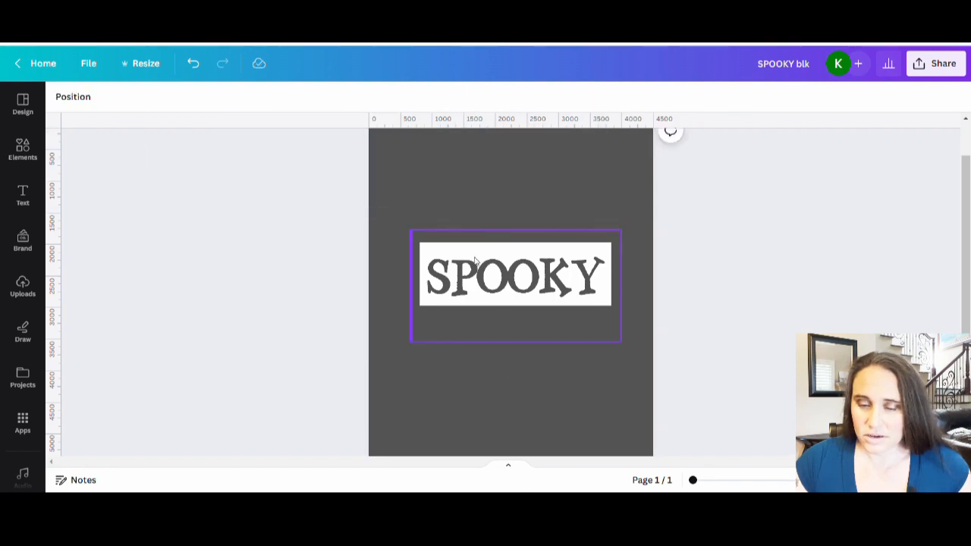
left_click_drag(477, 262, 455, 194)
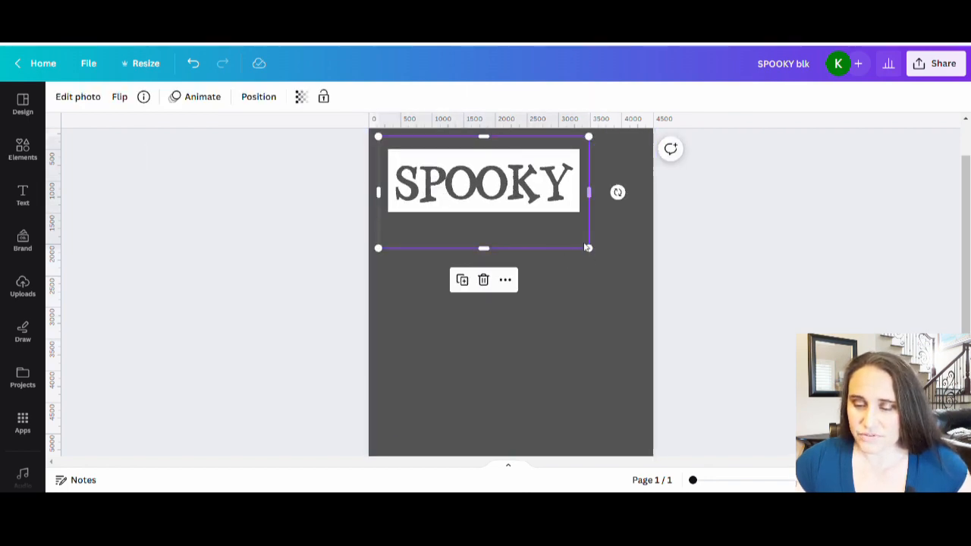
left_click_drag(589, 256, 640, 315)
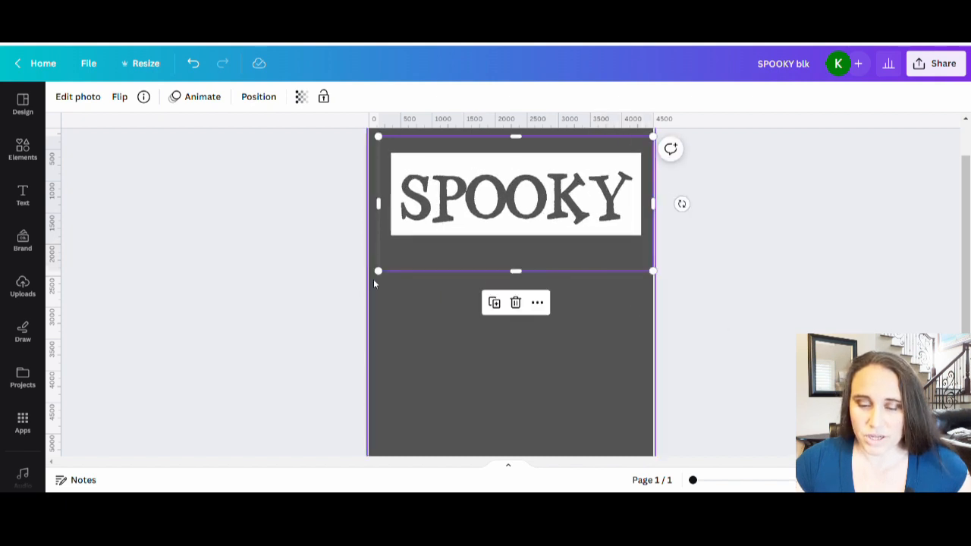
left_click_drag(383, 279, 372, 278)
left_click(616, 382)
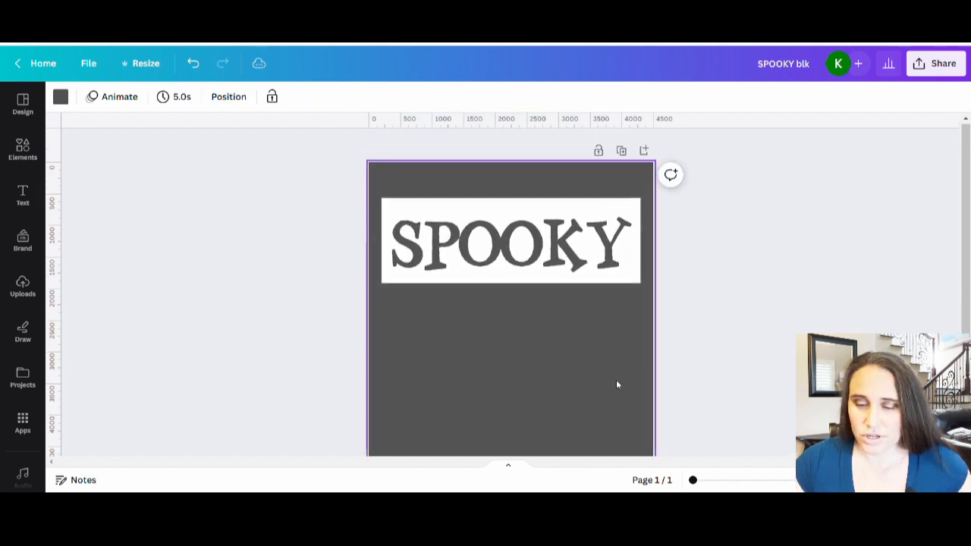
left_click_drag(530, 231, 531, 260)
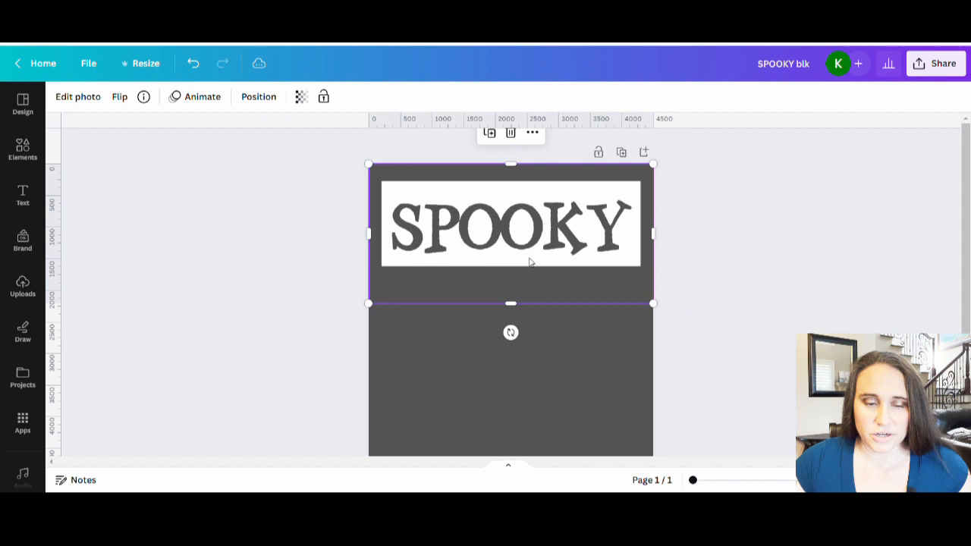
Step: Set the page background colour to black
left_click(559, 384)
left_click(54, 96)
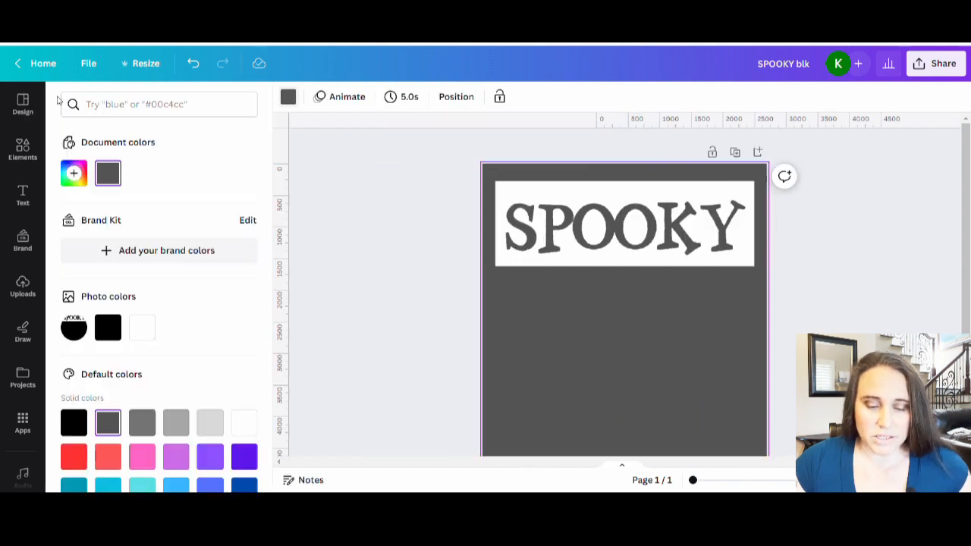
left_click(73, 423)
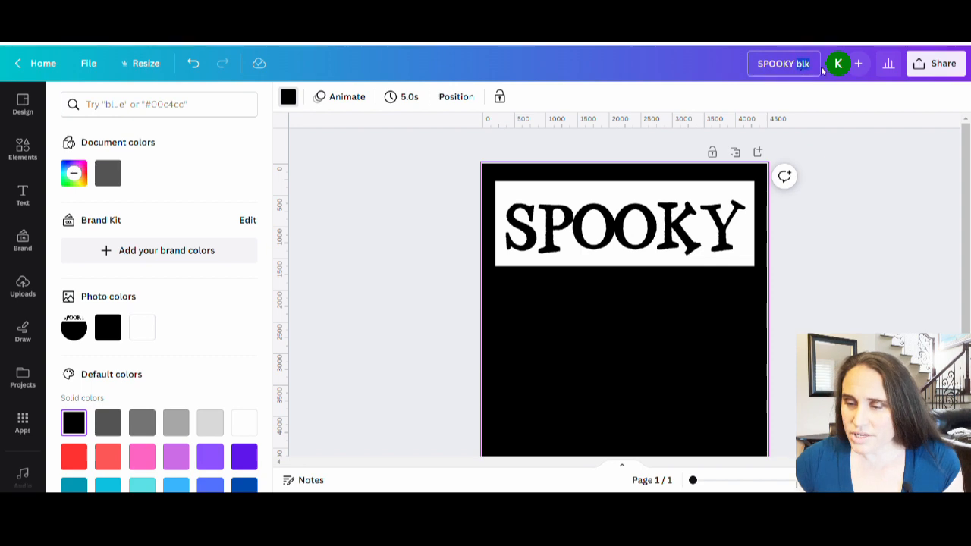
Step: Rename the design as "SPOOKY frame" and download it as a PNG at 4,500 × 5,400 px with a transparent background
type("frame")
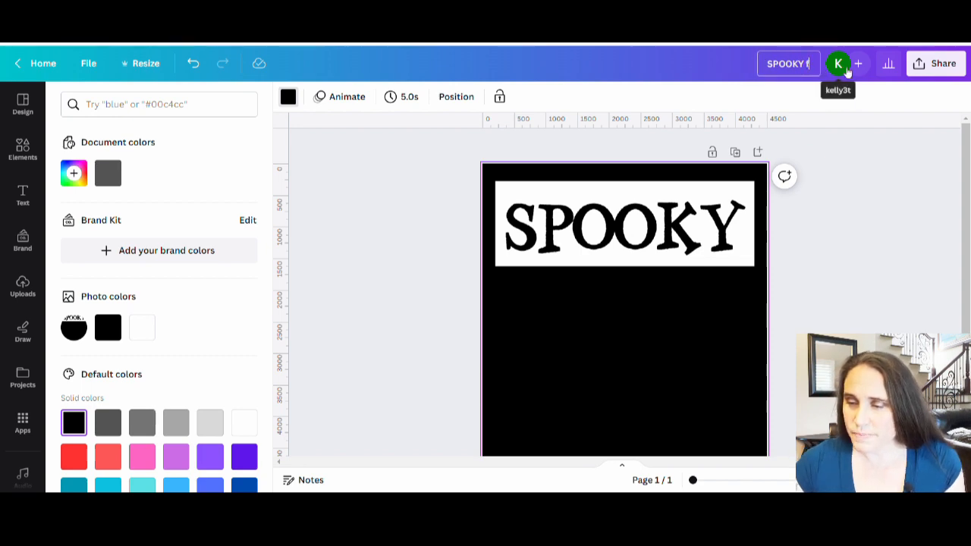
left_click(952, 73)
scroll(714, 379, "down", 1)
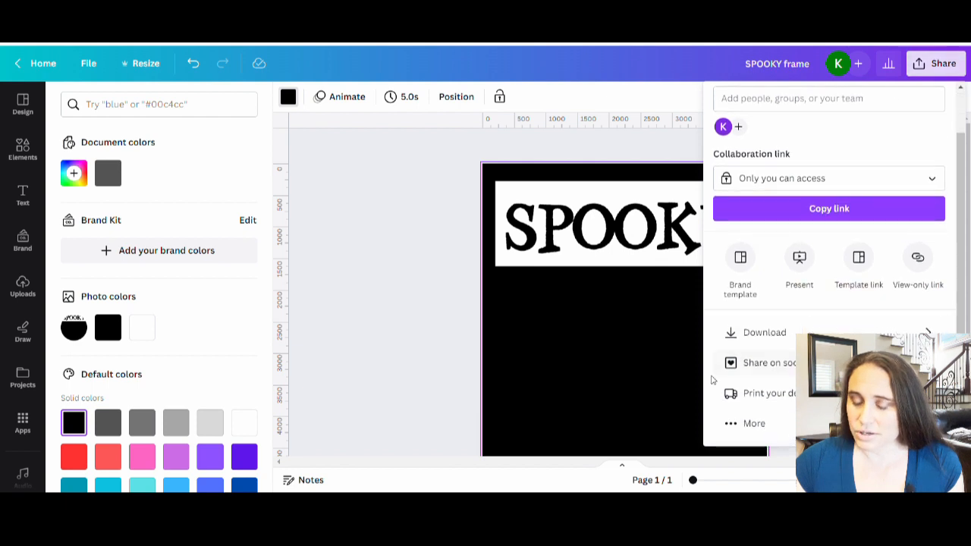
left_click(786, 336)
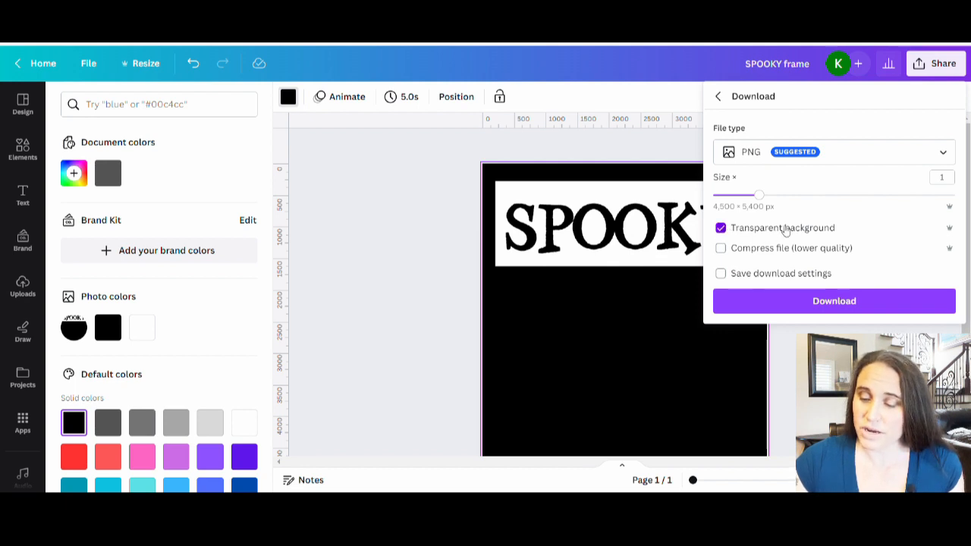
left_click(818, 304)
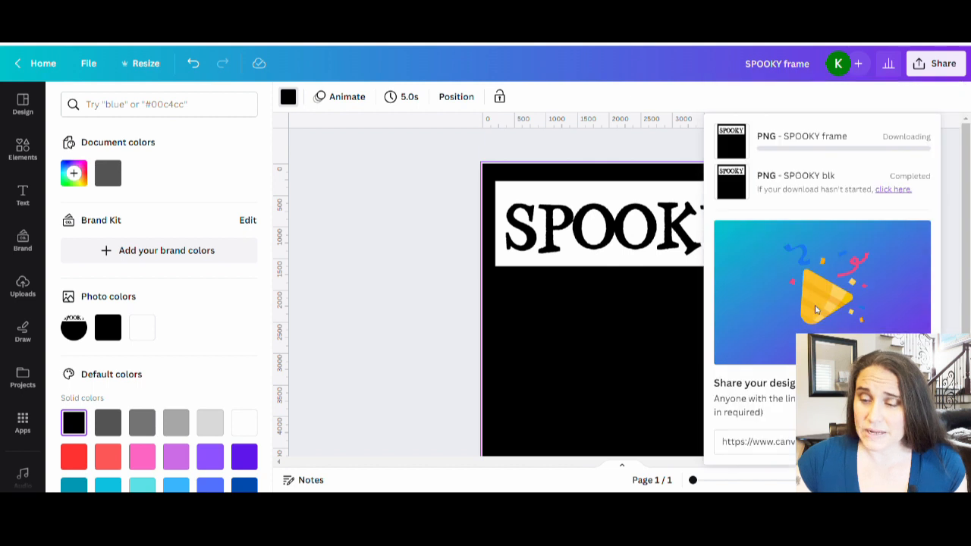
left_click(427, 278)
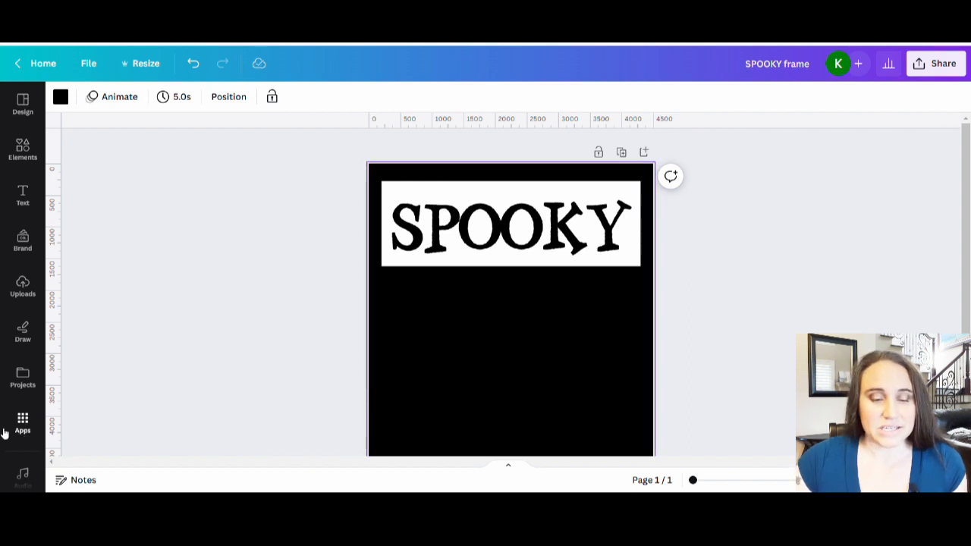
Step: Search the elements for "Halloween background" graphics and add the orange-to-purple gradient to the page
left_click(22, 152)
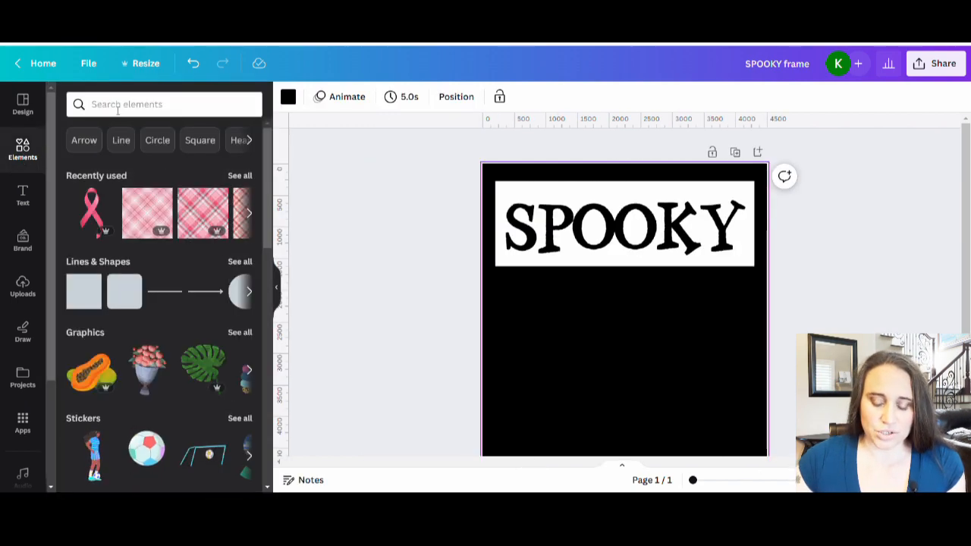
left_click(119, 108)
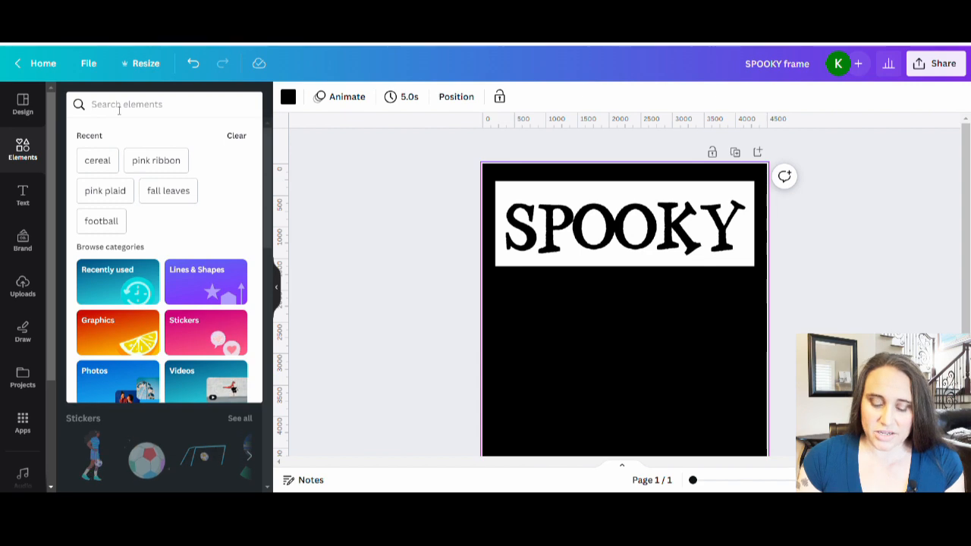
type("hall")
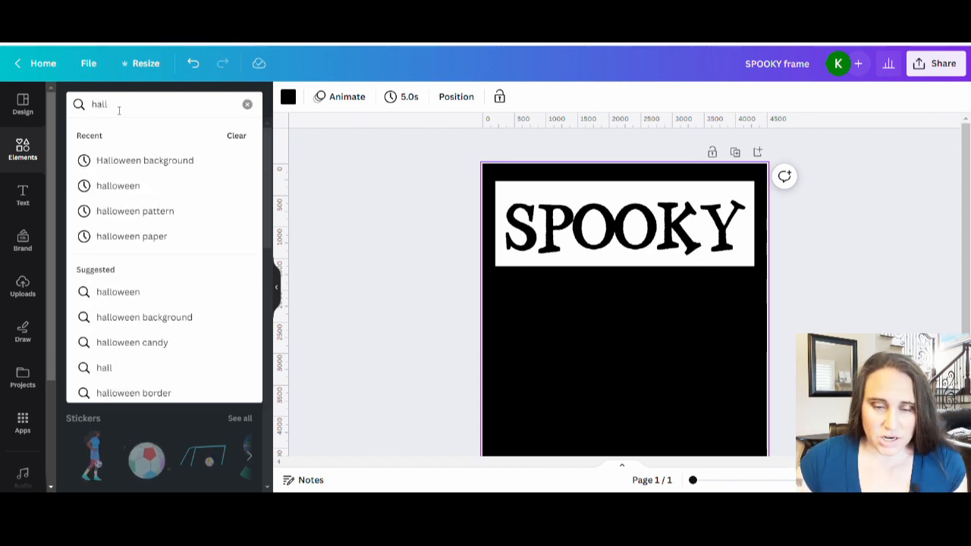
left_click(135, 162)
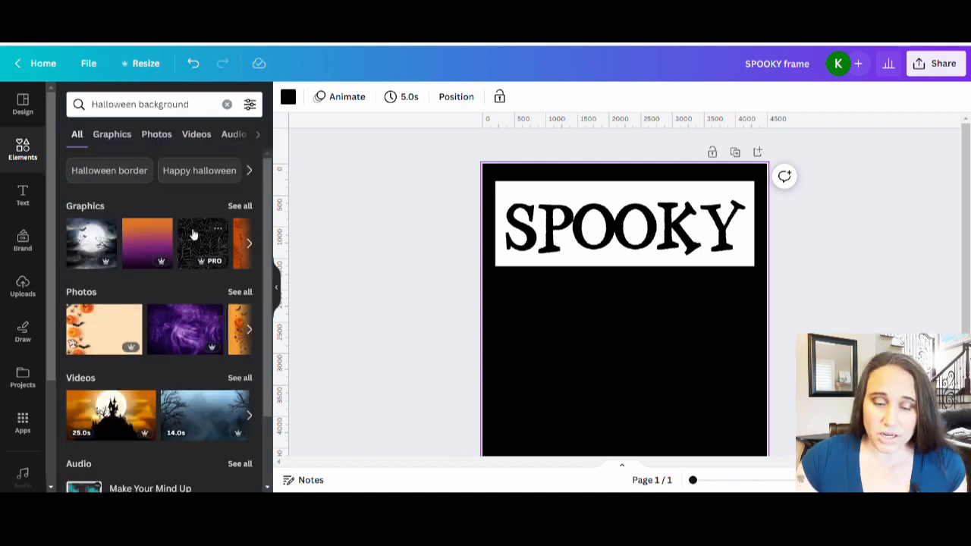
left_click(240, 206)
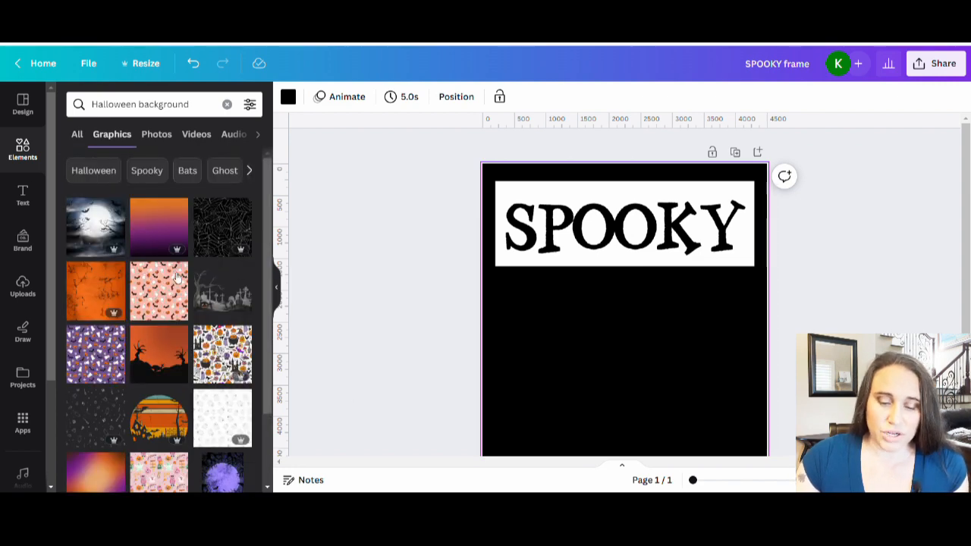
left_click(163, 235)
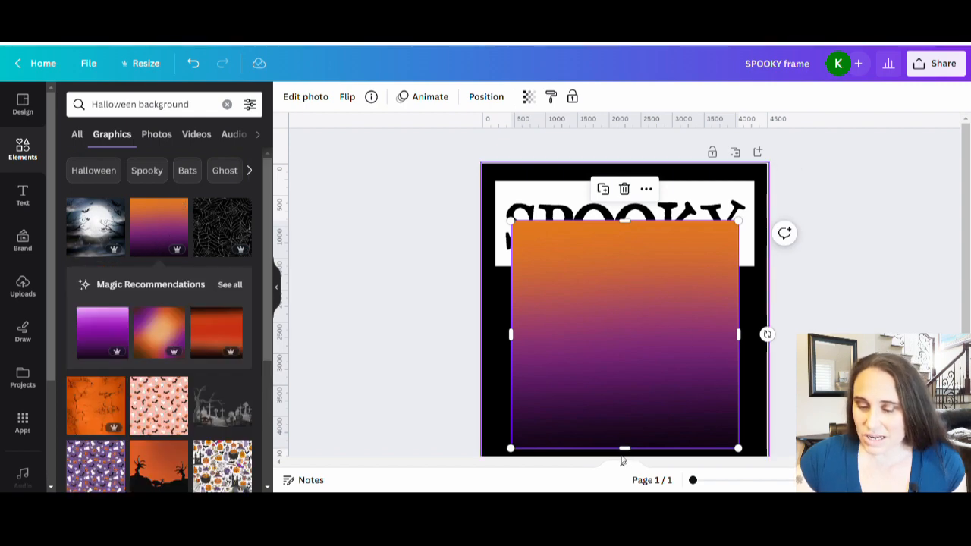
Step: Crop the gradient from its lower and upper edges into a wide rectangle below the SPOOKY lettering
left_click_drag(635, 448, 644, 369)
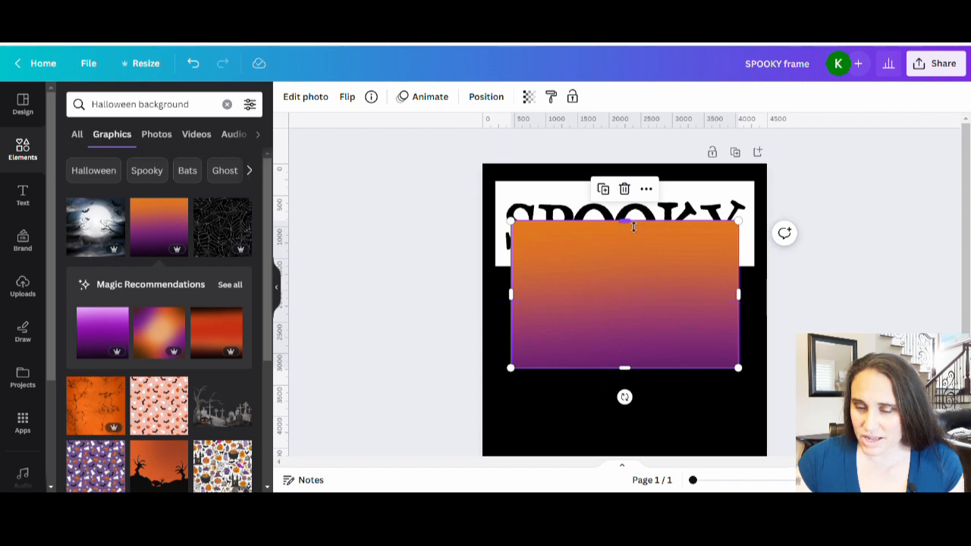
left_click_drag(624, 221, 636, 262)
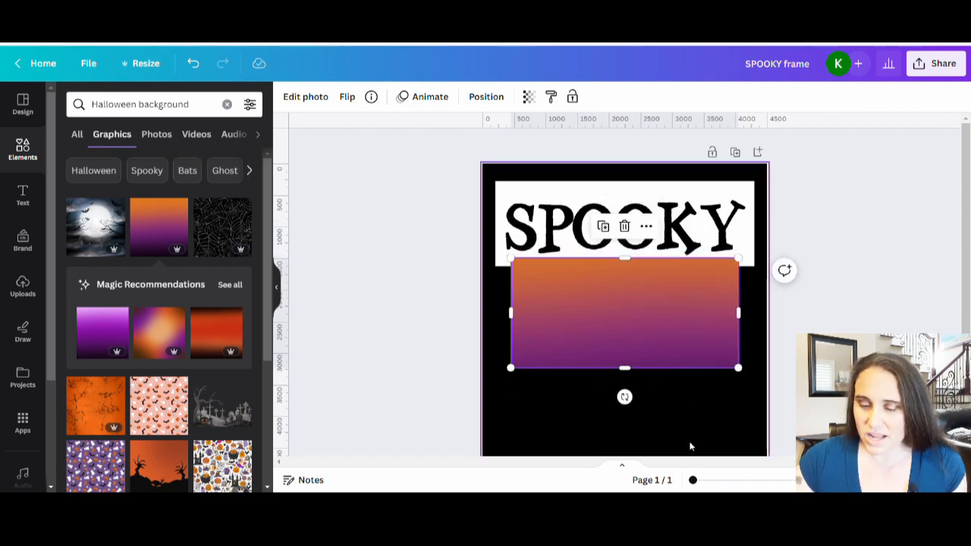
left_click(691, 443)
Step: Set the gradient's contrast to -4 in the photo adjustments
left_click(655, 342)
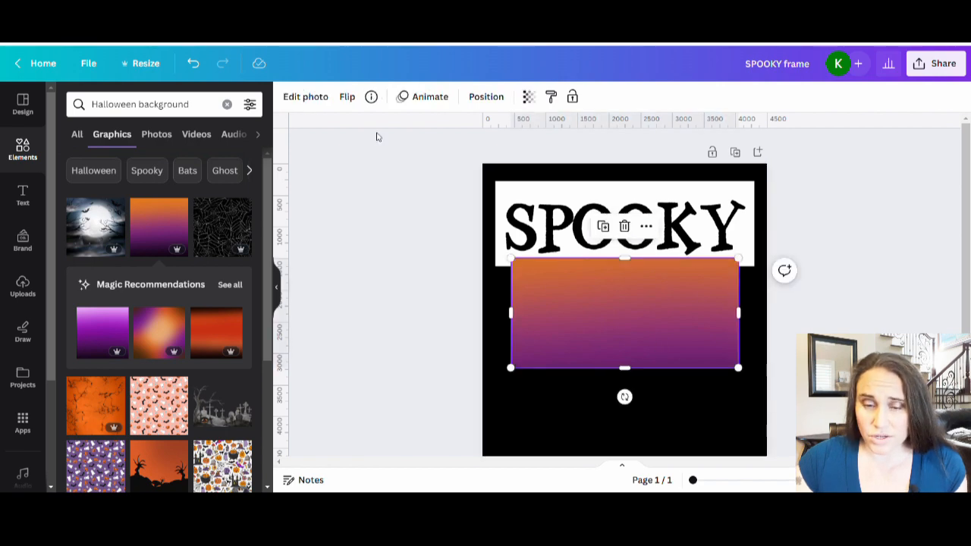
left_click(303, 97)
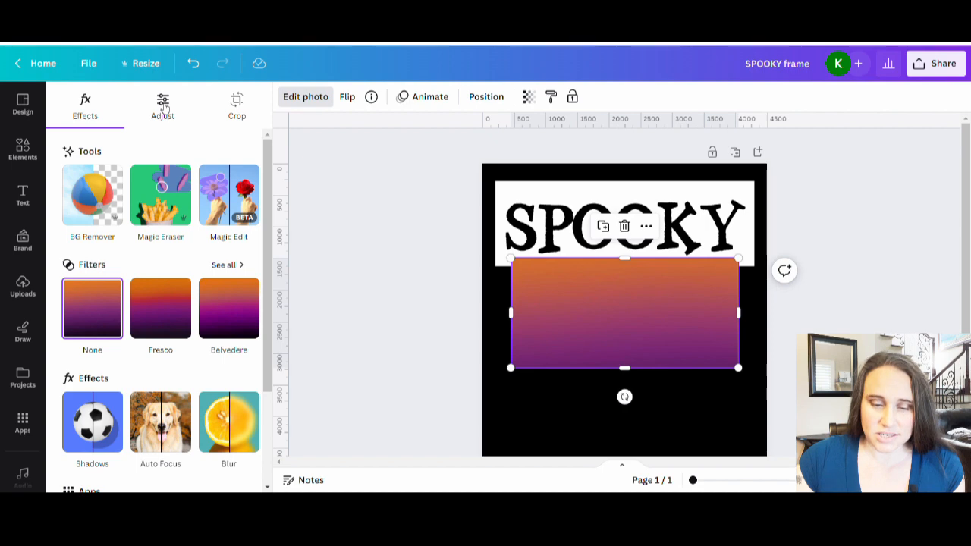
left_click(163, 108)
scroll(180, 277, "down", 1)
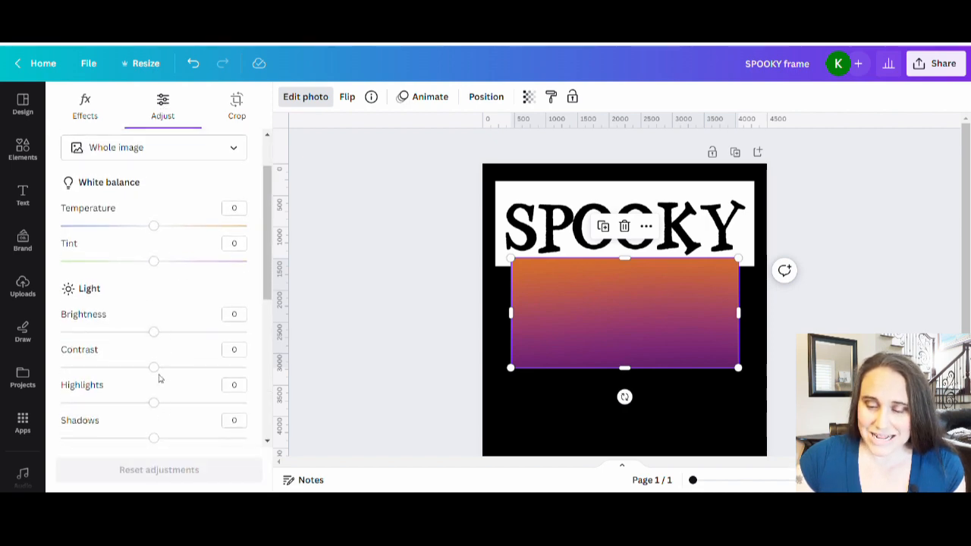
mouse_move(154, 368)
left_mouse_down()
mouse_move(197, 376)
mouse_move(100, 370)
mouse_move(153, 370)
left_mouse_up()
Step: Set the gradient's vibrance to 41 and brightness to 30, and raise its saturation to intensify the colours
scroll(159, 357, "down", 3)
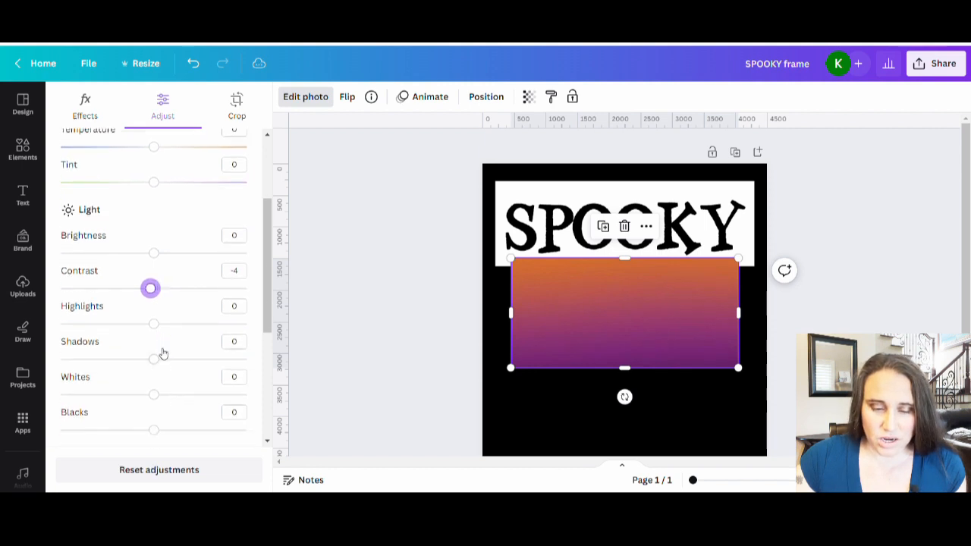
scroll(160, 364, "down", 3)
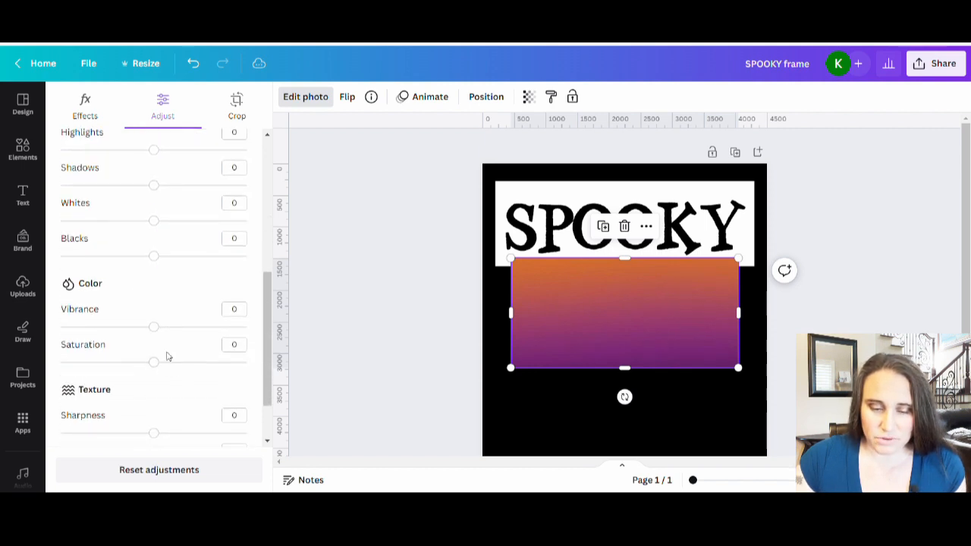
left_click_drag(155, 328, 191, 327)
left_click_drag(154, 363, 202, 367)
scroll(174, 225, "up", 3)
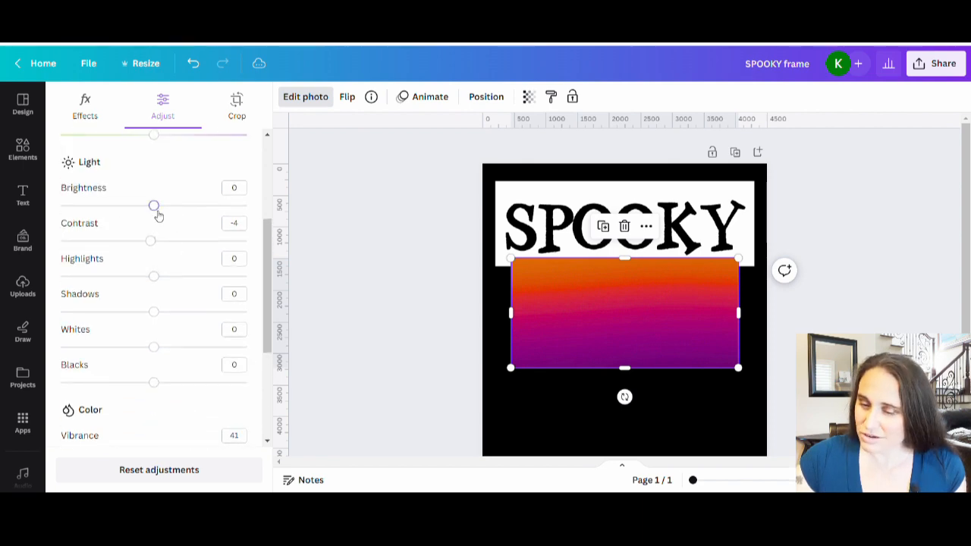
left_click_drag(158, 215, 184, 215)
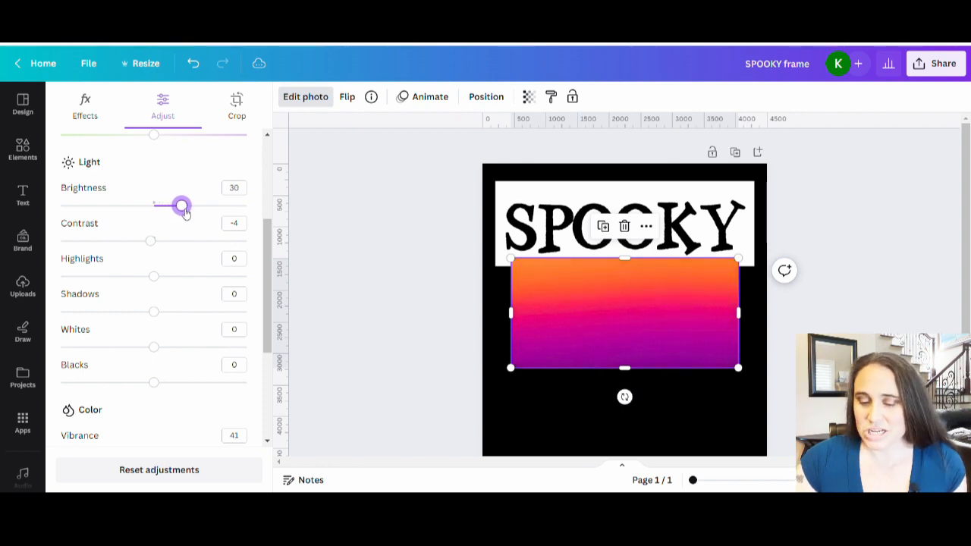
left_click(521, 426)
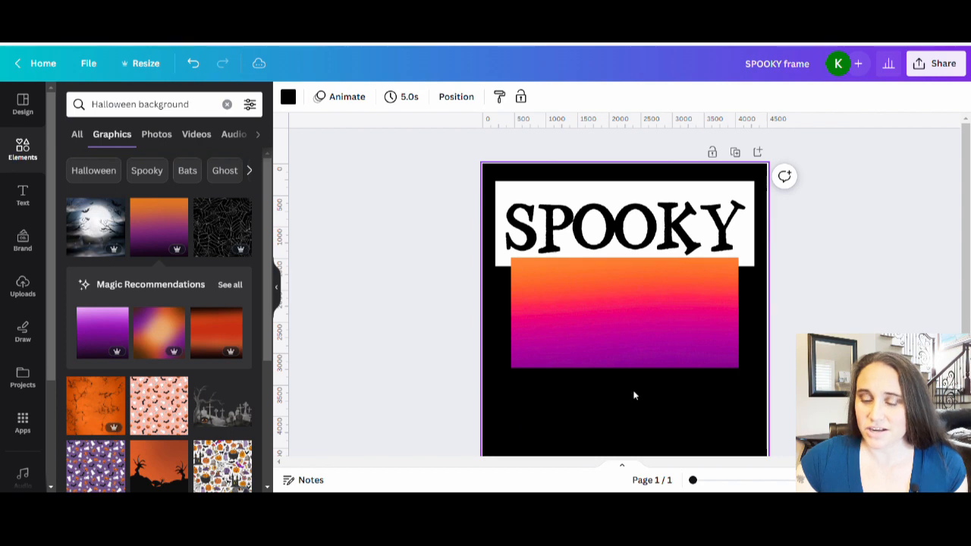
Step: Move the gradient over the SPOOKY block and enlarge it to nearly the full page width so it covers the block
left_click(657, 343)
left_click_drag(657, 344, 642, 259)
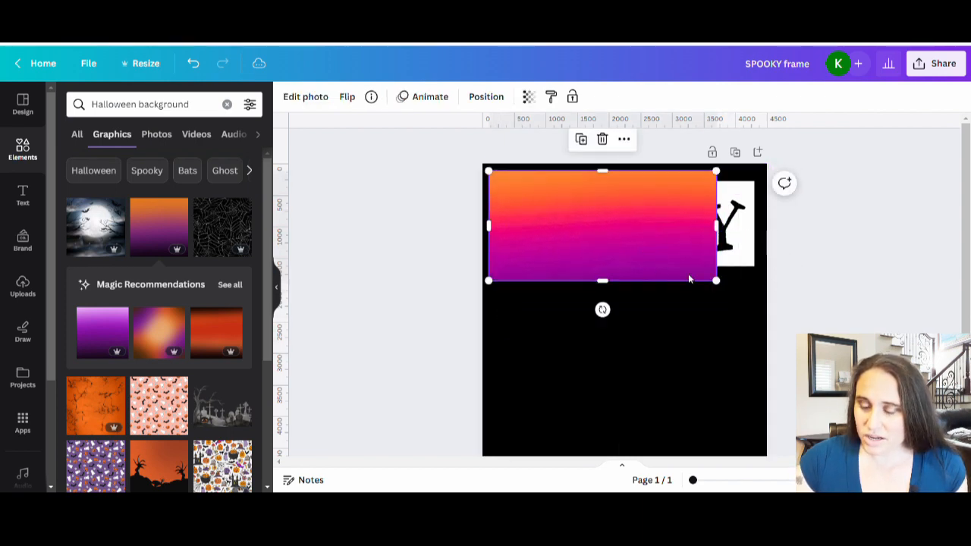
left_click_drag(724, 285, 757, 318)
left_click(757, 318)
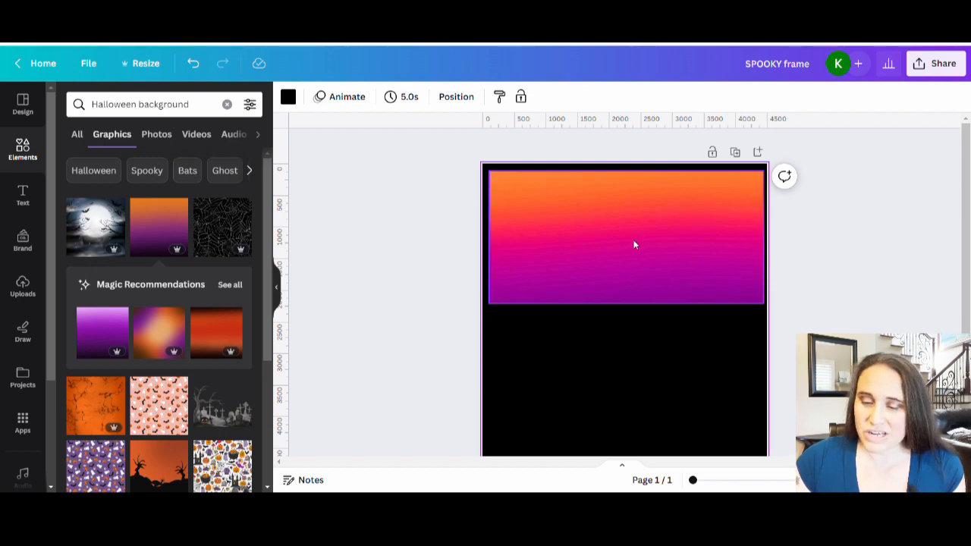
Step: Set the gradient's transparency to 87 and centre it over the SPOOKY block against the page's upper edge
left_click(568, 251)
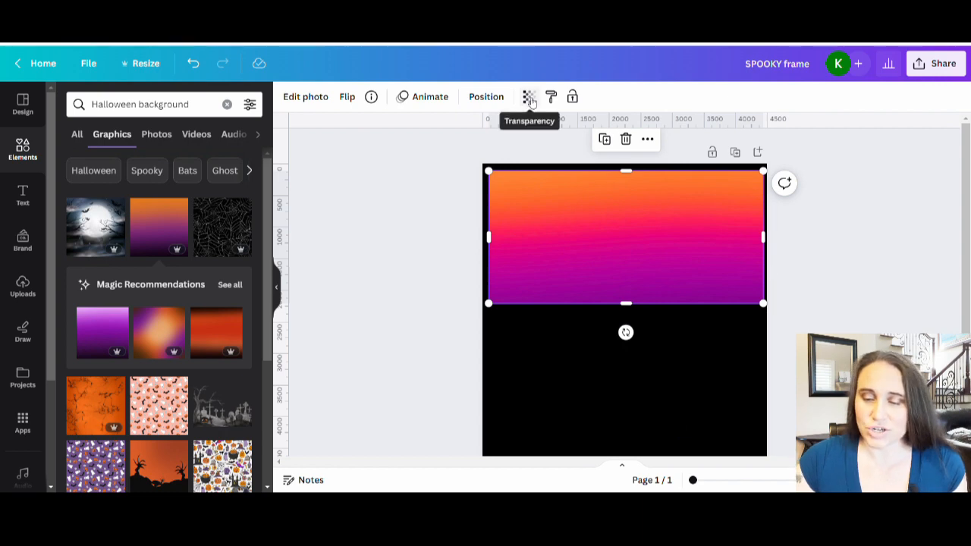
left_click(528, 98)
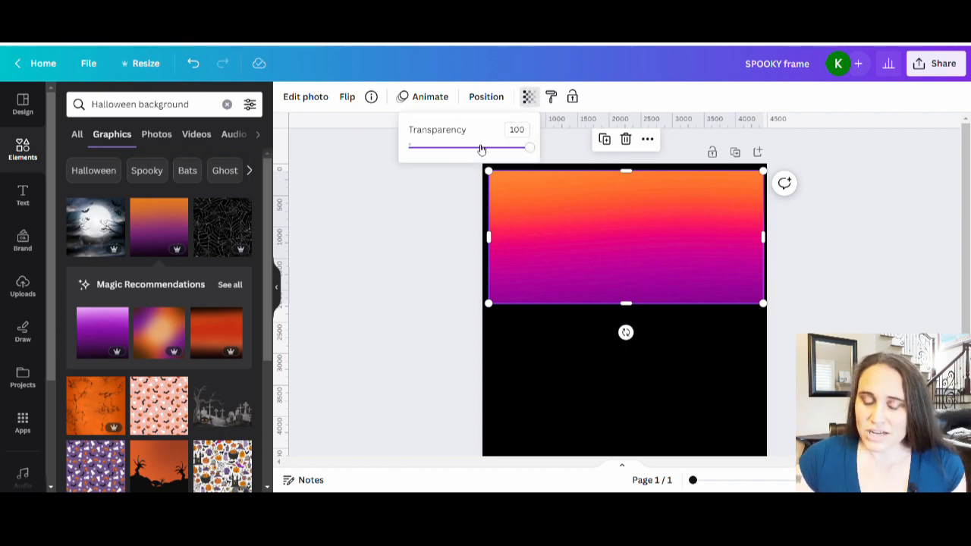
mouse_move(529, 150)
left_mouse_down()
mouse_move(501, 149)
mouse_move(512, 149)
left_mouse_up()
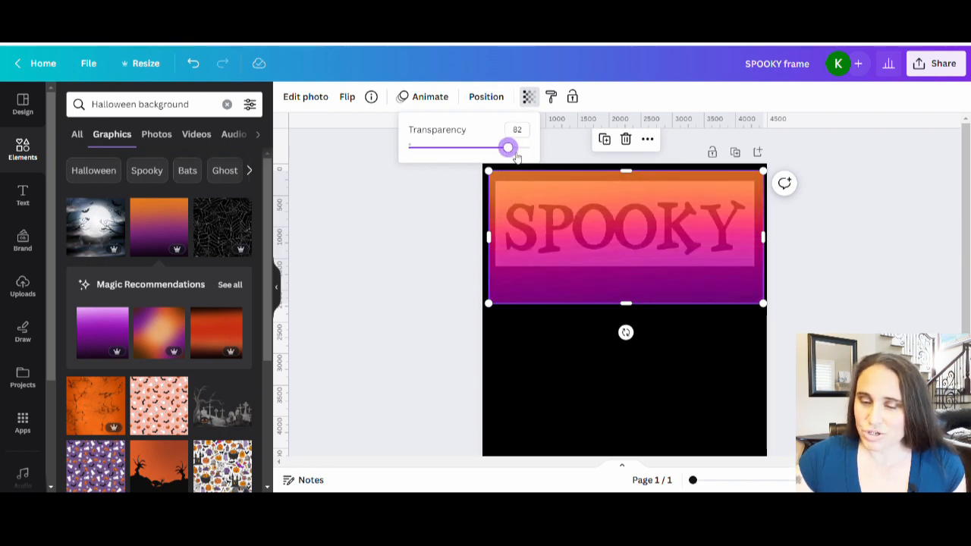
left_click_drag(509, 147, 517, 151)
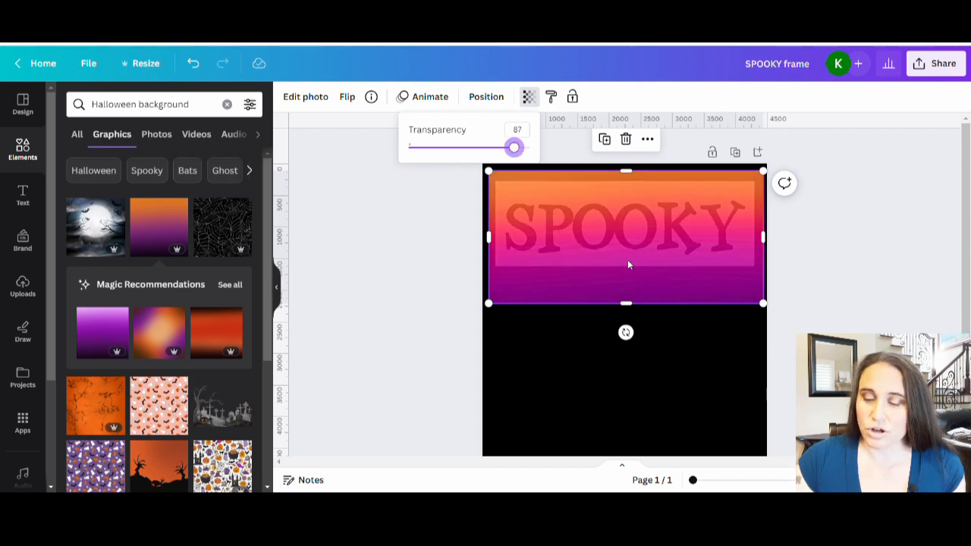
mouse_move(628, 265)
left_mouse_down()
mouse_move(633, 229)
mouse_move(643, 275)
mouse_move(633, 255)
left_mouse_up()
Step: Set the gradient's transparency back to 100
left_click(528, 96)
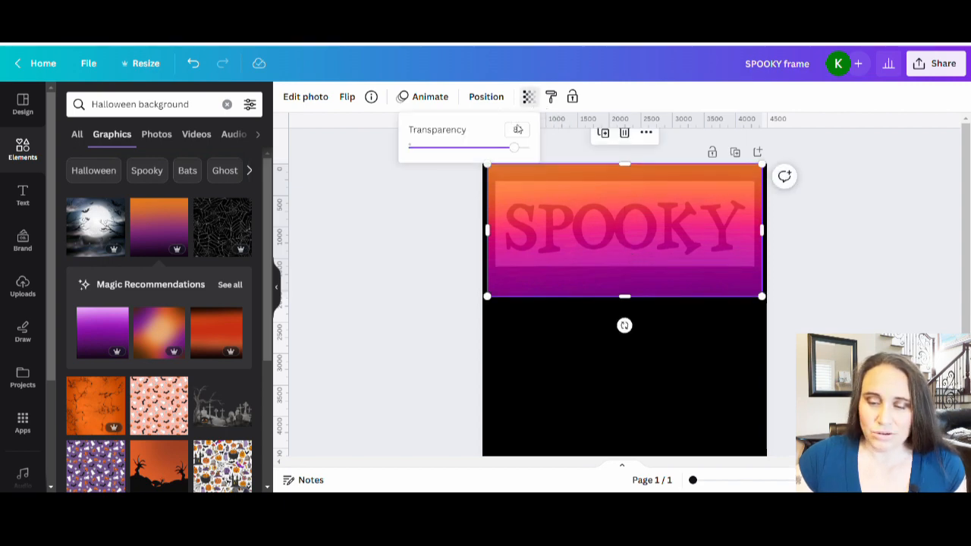
left_click_drag(514, 148, 536, 150)
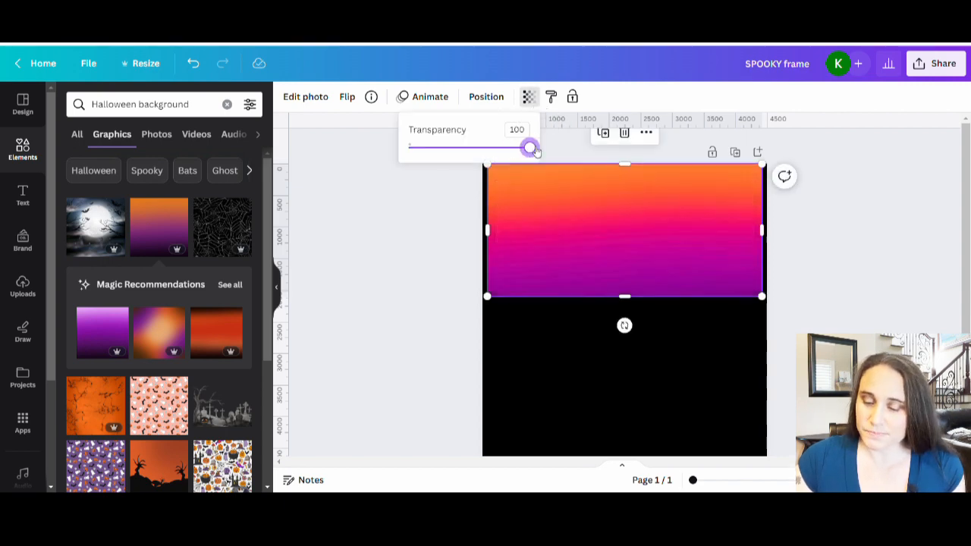
left_click(641, 425)
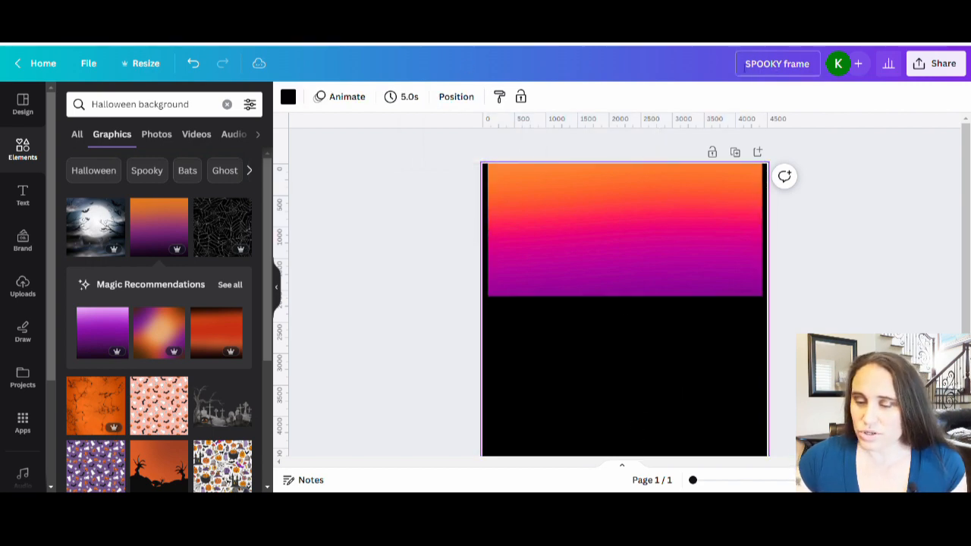
Step: Rename the design as "org purp gradient mask"
left_click_drag(745, 68, 958, 66)
type("o")
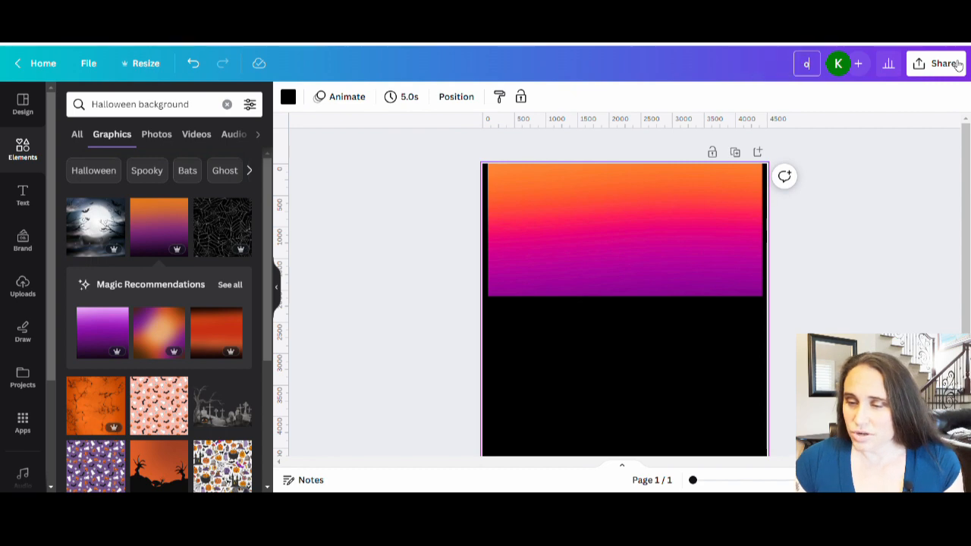
type("rg p")
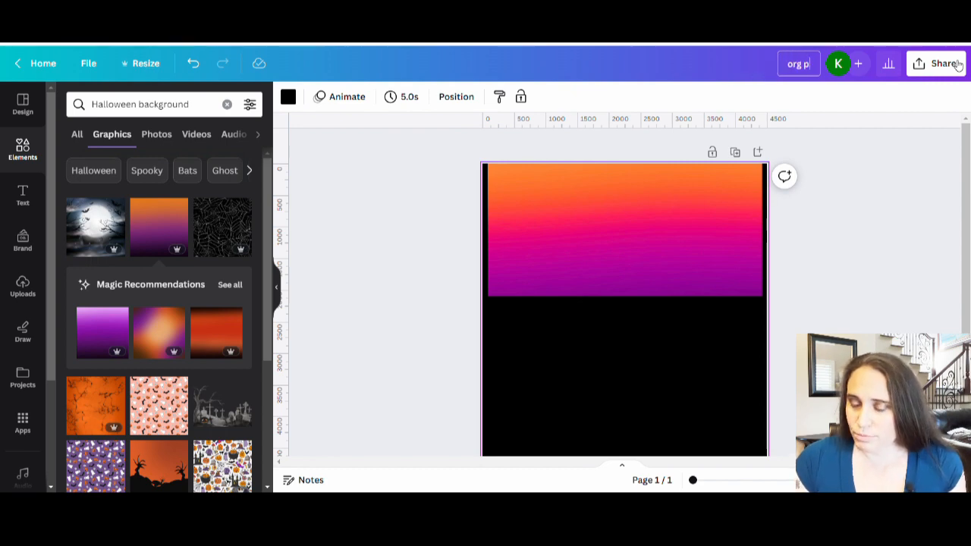
type("urp")
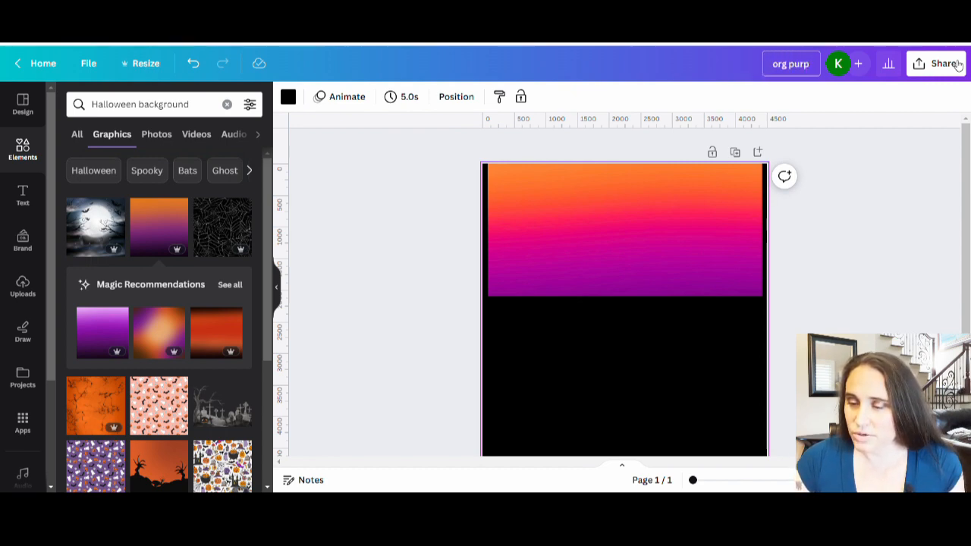
type(" gra")
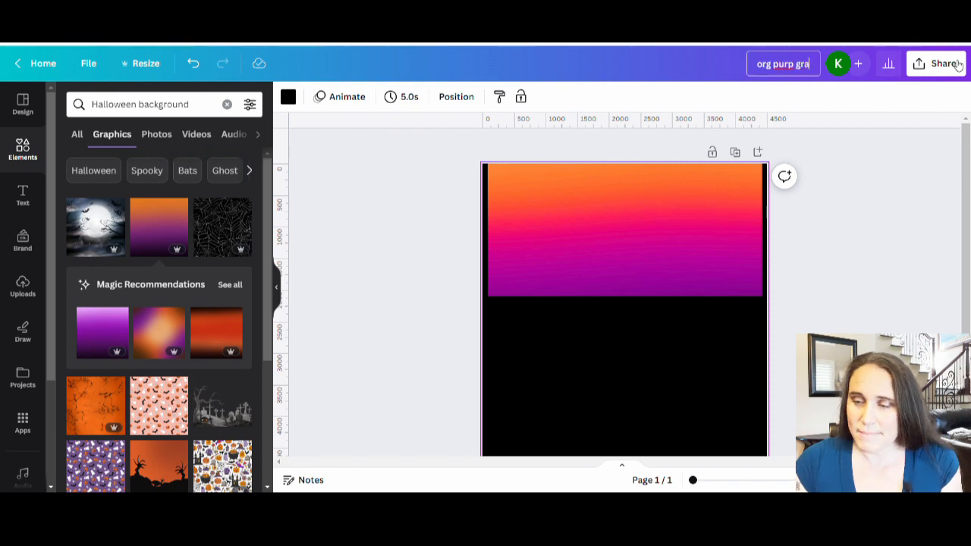
type("dient mask")
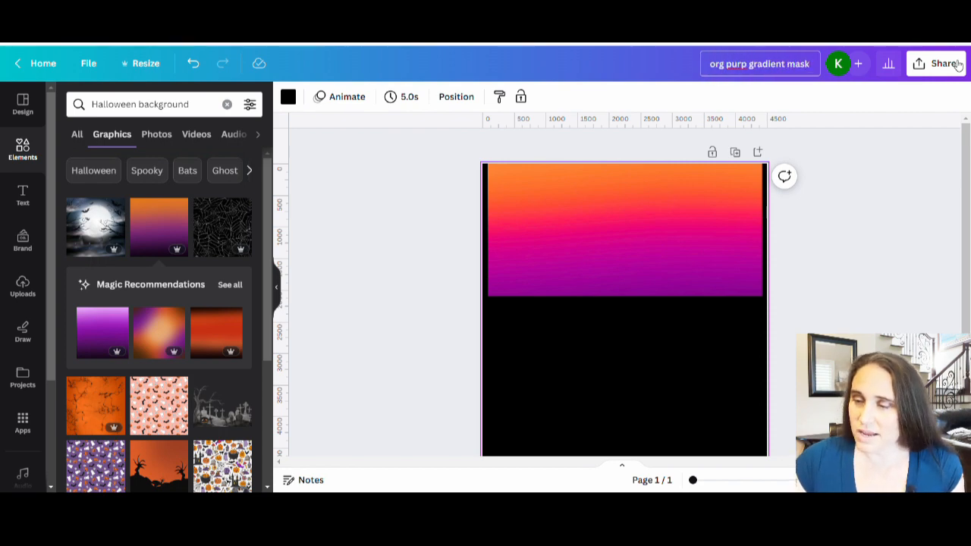
Step: Download the gradient design as a PNG at 4,500 × 5,400 px
left_click(943, 64)
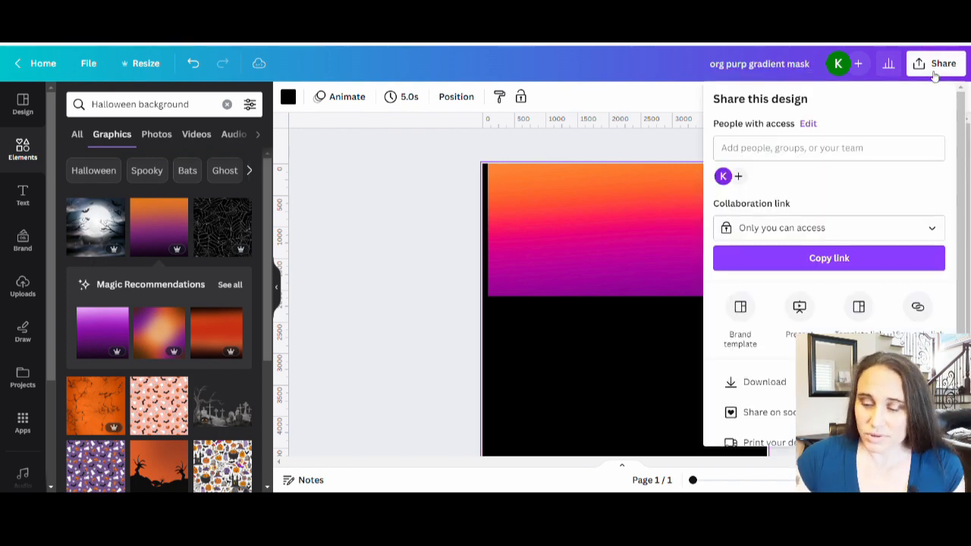
left_click(781, 380)
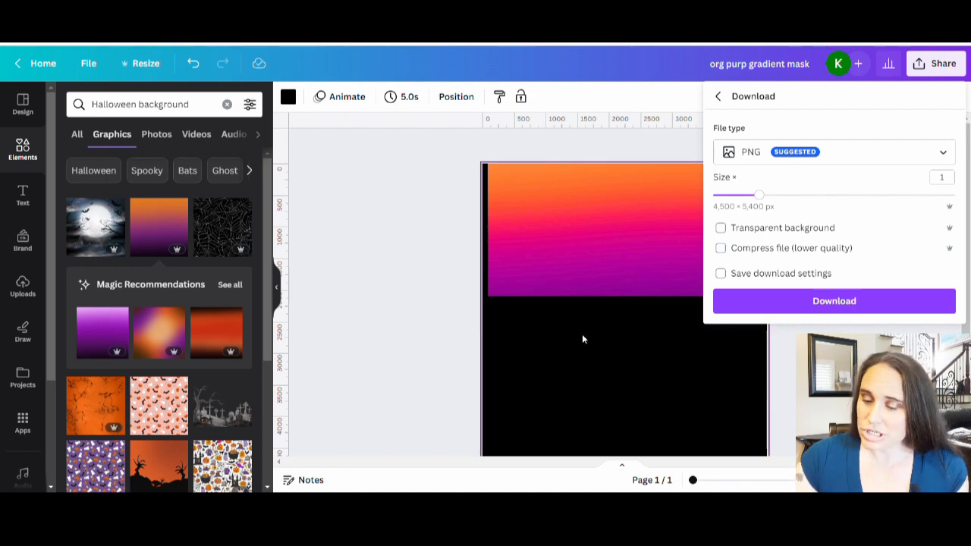
left_click(868, 311)
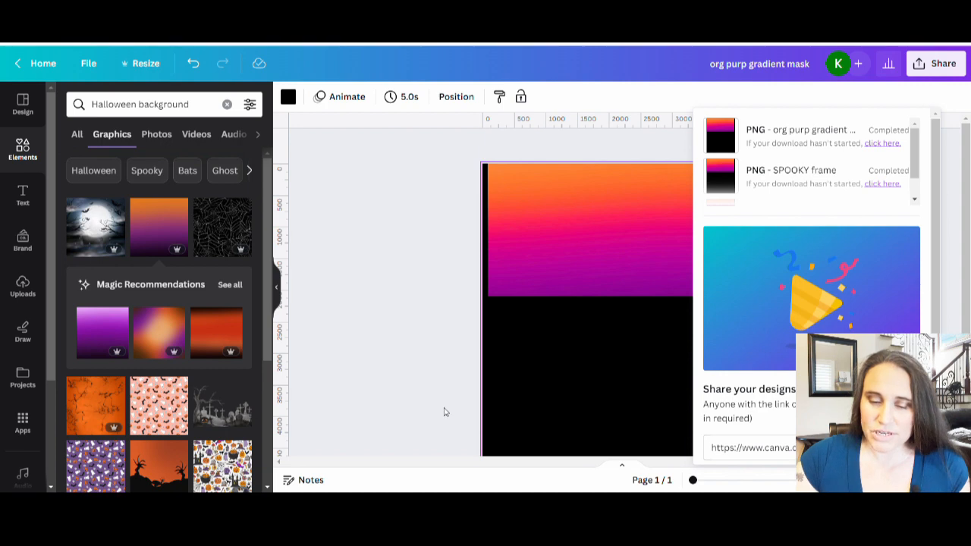
left_click(402, 286)
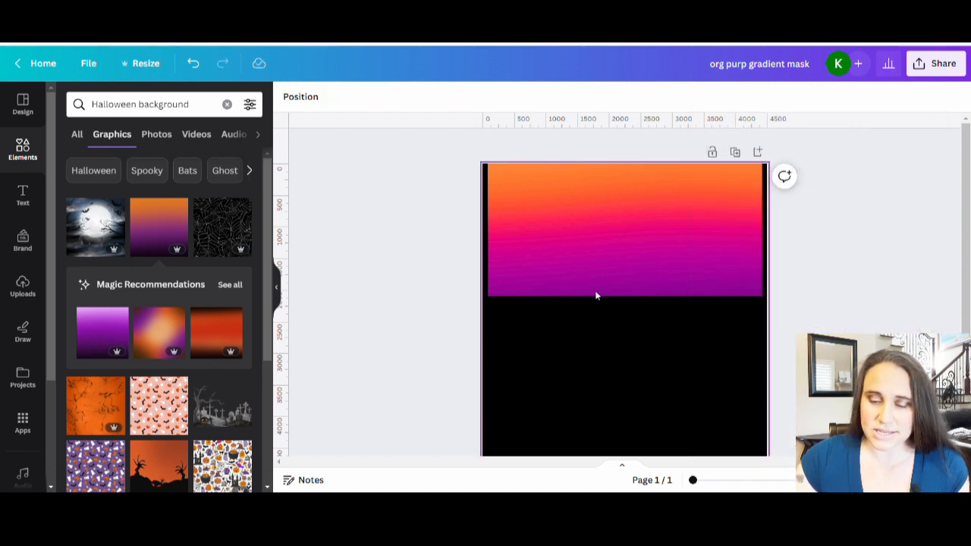
Step: Remove the gradient from the page and add the purple pattern with ghosts, bats and pumpkins from the Halloween background graphics
left_click_drag(594, 249, 303, 209)
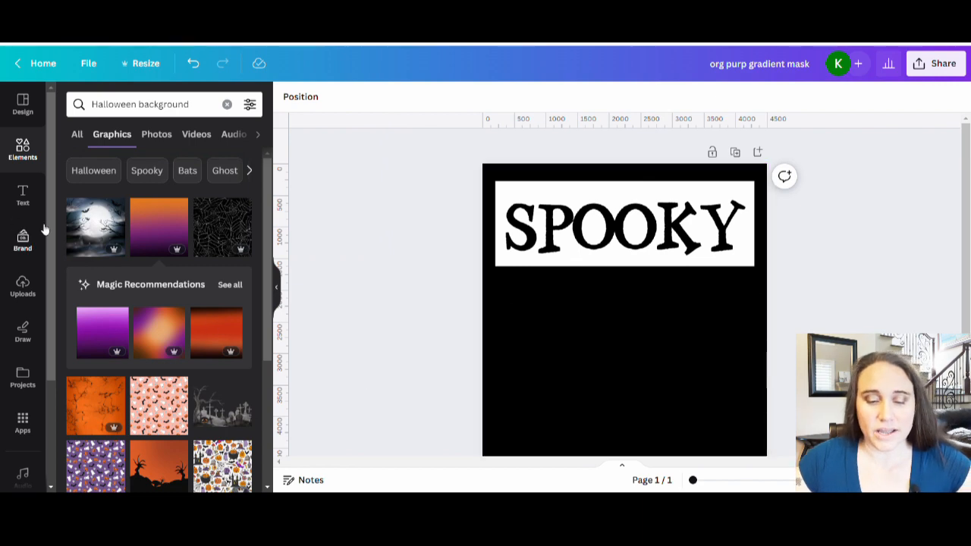
scroll(176, 238, "down", 5)
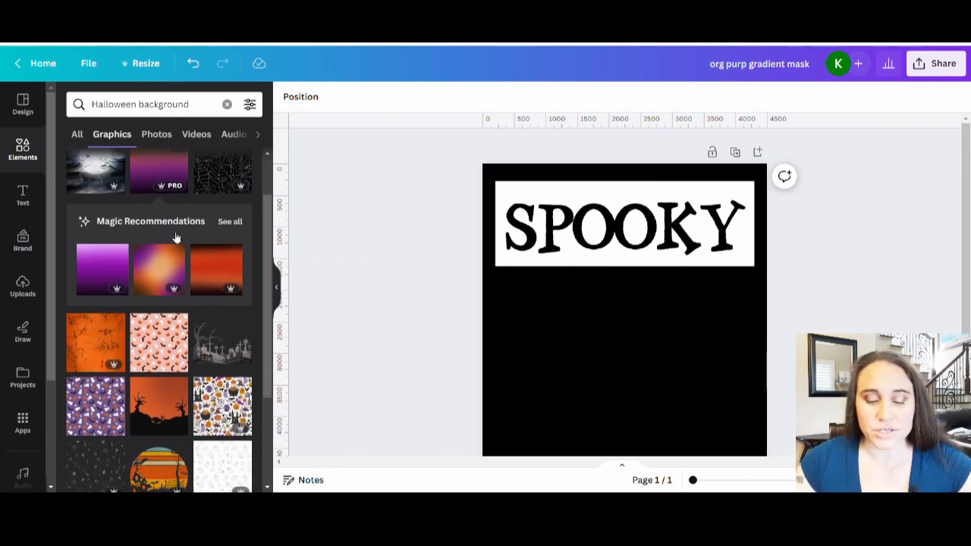
scroll(185, 220, "down", 1)
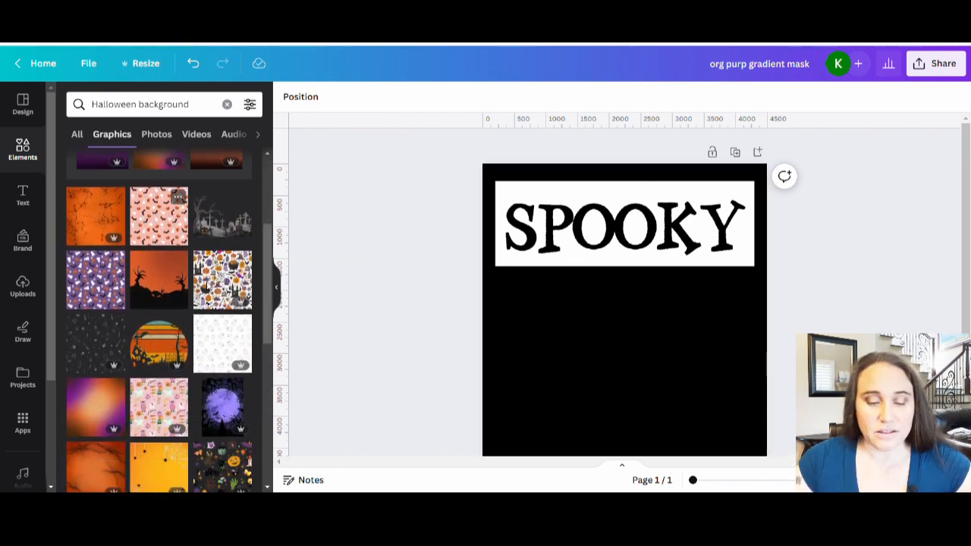
left_click(108, 296)
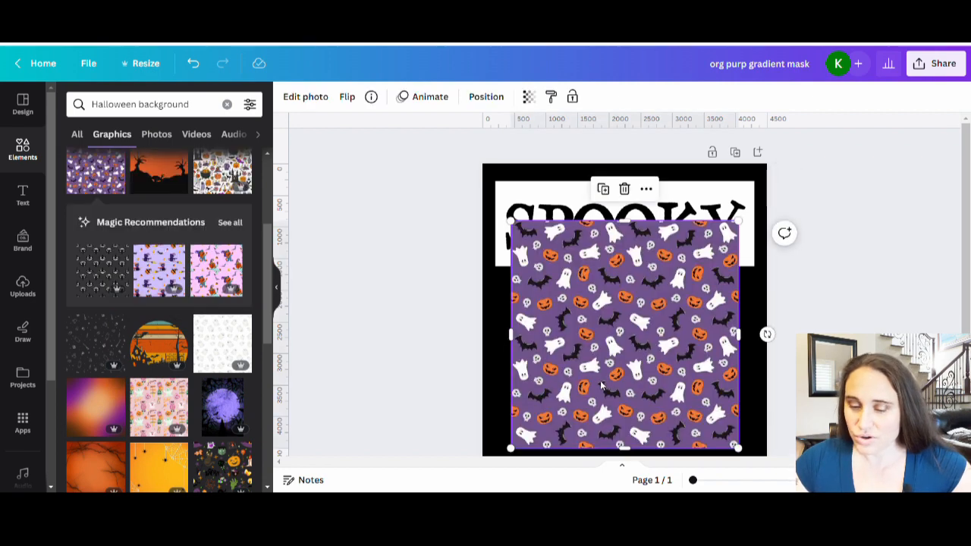
Step: Enlarge the purple Halloween pattern to nearly the full page width and position it over the SPOOKY block
scroll(609, 290, "down", 2)
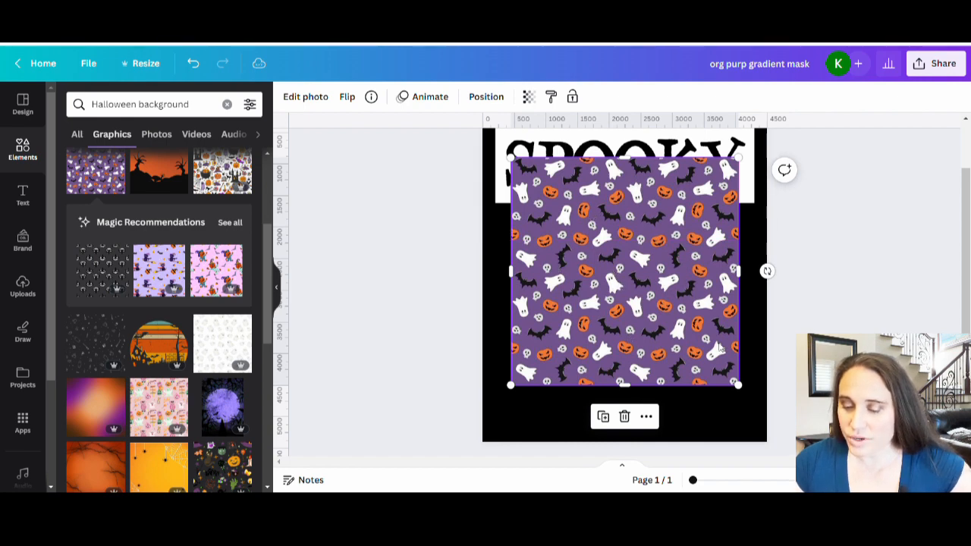
left_click_drag(718, 345, 676, 264)
left_click_drag(721, 306, 766, 346)
scroll(793, 273, "up", 2)
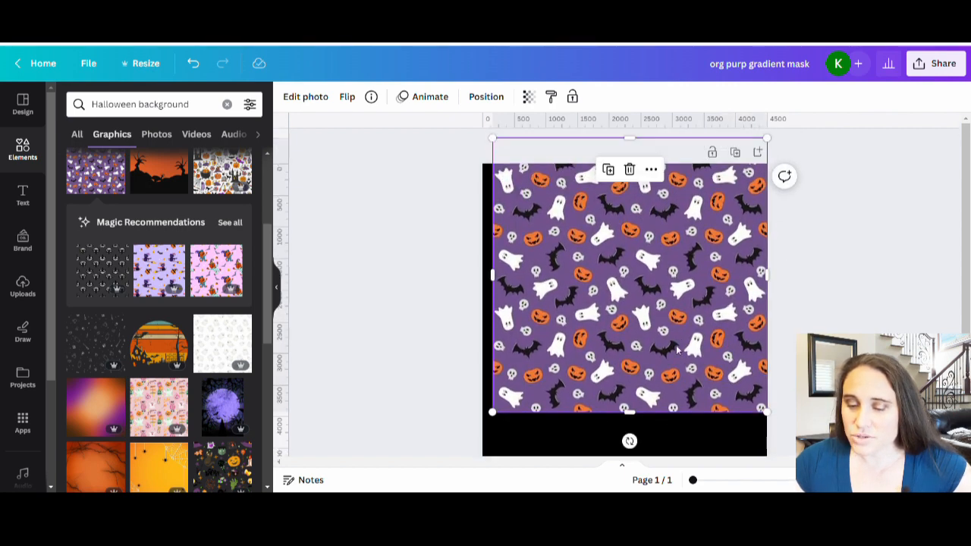
left_click_drag(677, 349, 677, 332)
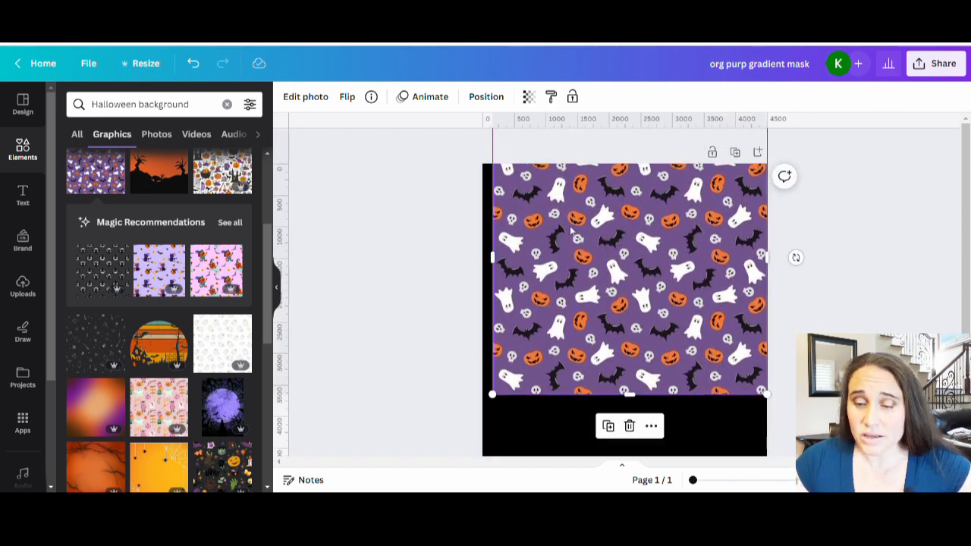
Step: Set the purple Halloween pattern's transparency to 76 and move it up slightly over the SPOOKY lettering
left_click(531, 97)
left_click(505, 152)
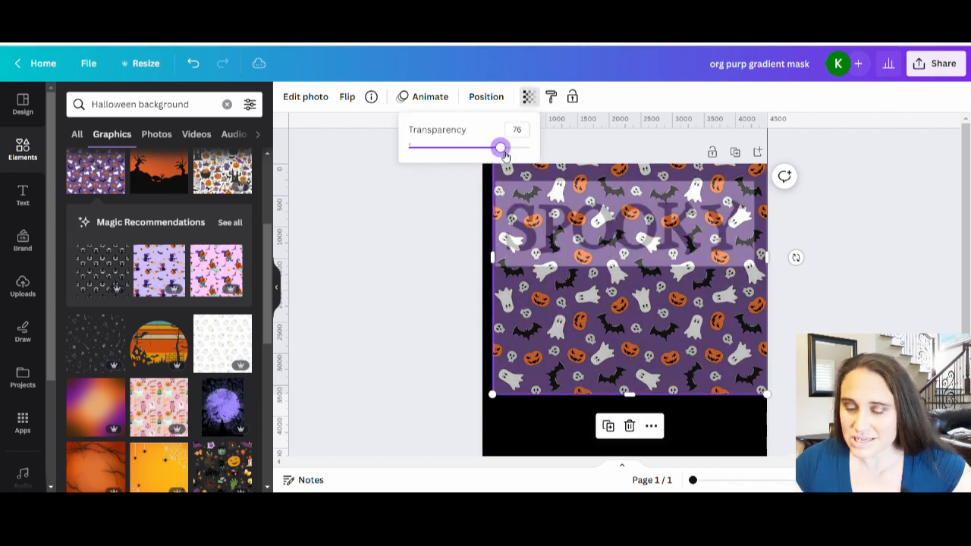
left_click_drag(708, 370, 706, 354)
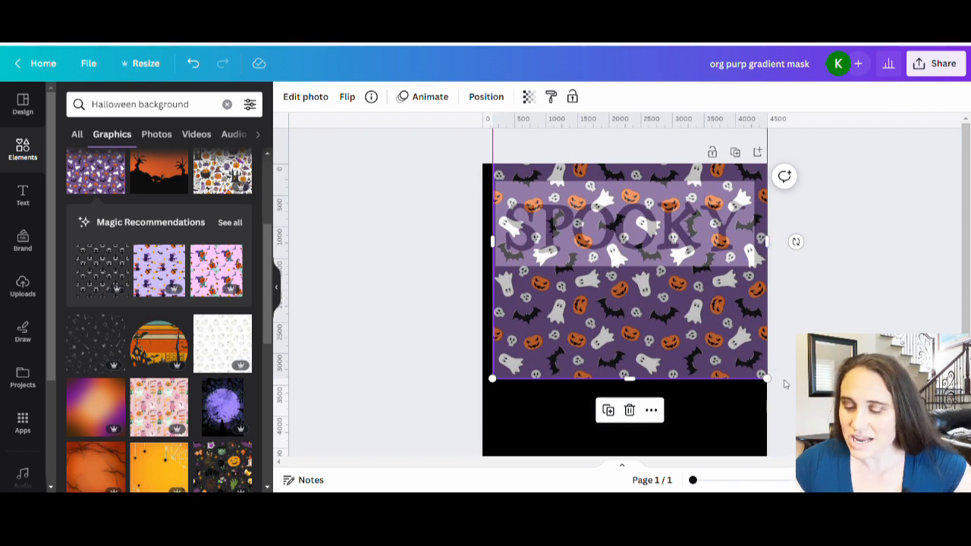
Step: Shrink the purple pattern to a little over half the page width and place it over the first half of SPOOKY
left_click_drag(774, 389, 665, 258)
left_click_drag(598, 212, 578, 236)
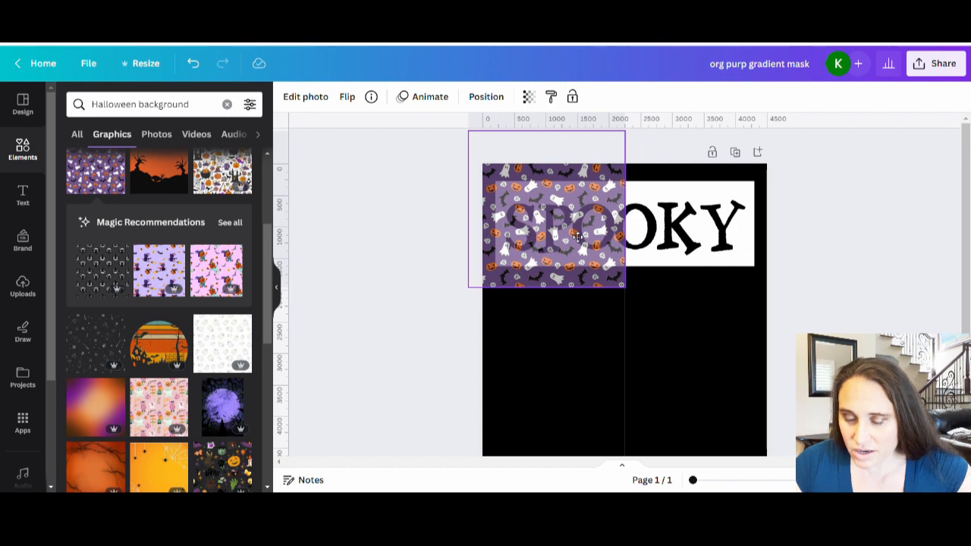
left_click(573, 237)
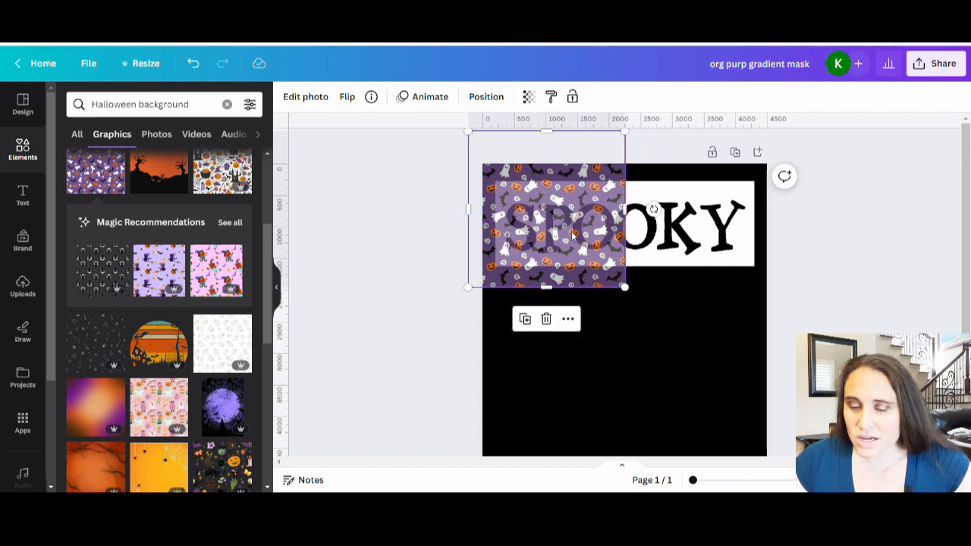
left_click(696, 331)
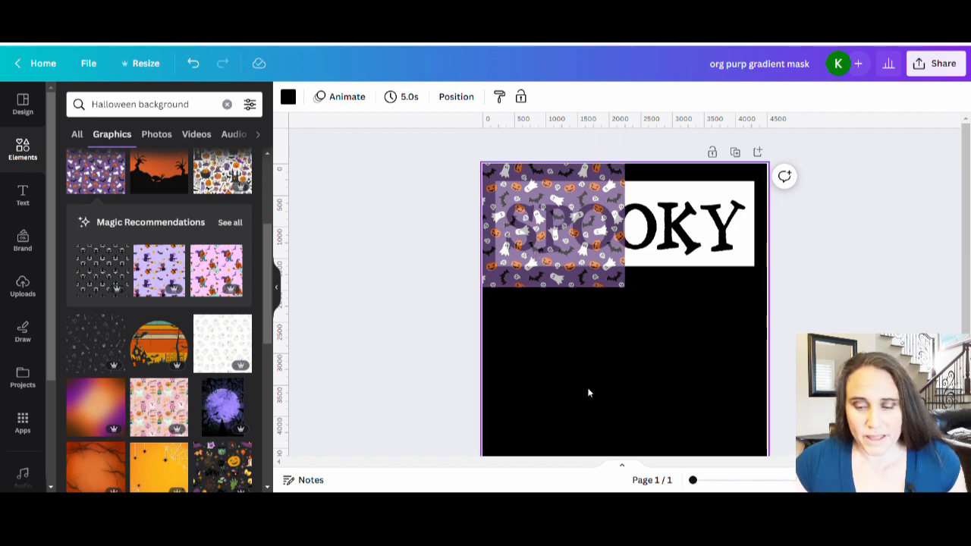
Step: Duplicate the purple pattern tile and align the copy flush beside it to cover the rest of the SPOOKY block
left_click(550, 225)
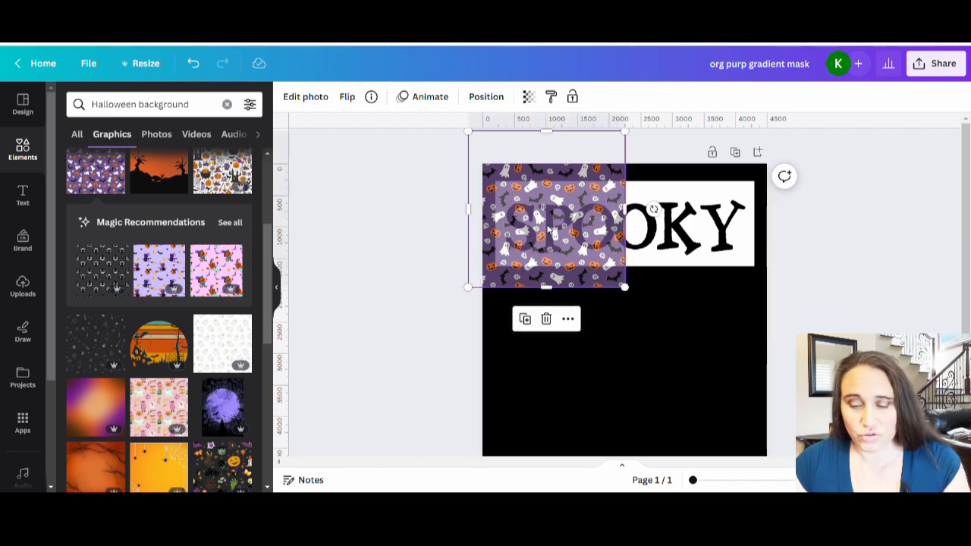
left_click_drag(549, 229, 606, 233)
left_click_drag(747, 239, 705, 234)
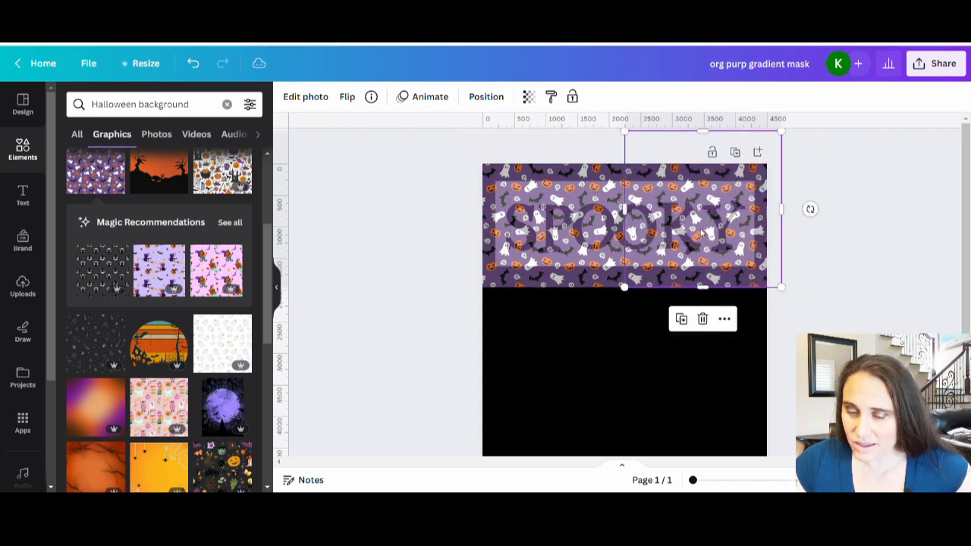
left_click(605, 400)
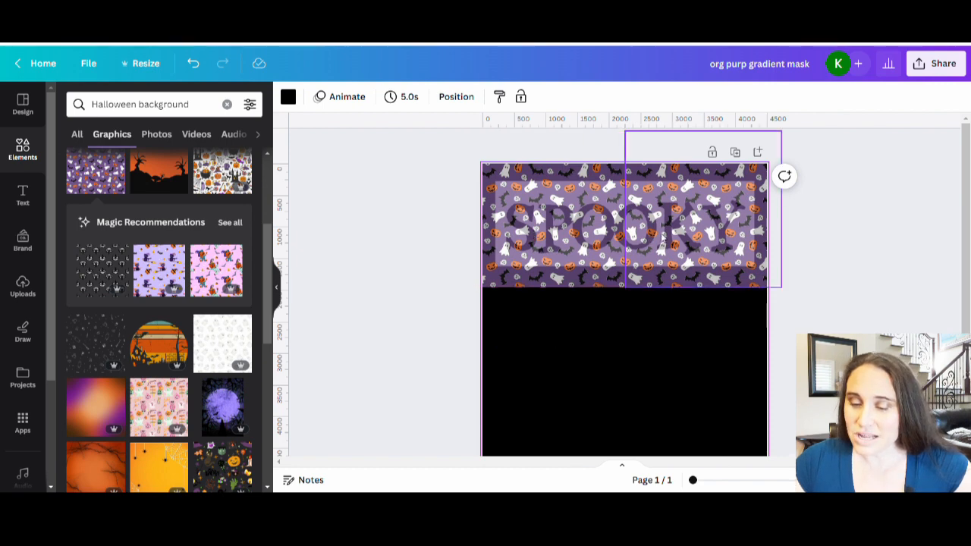
Step: Set the transparency of both purple pattern tiles to 100
left_click(545, 261)
left_click(530, 98)
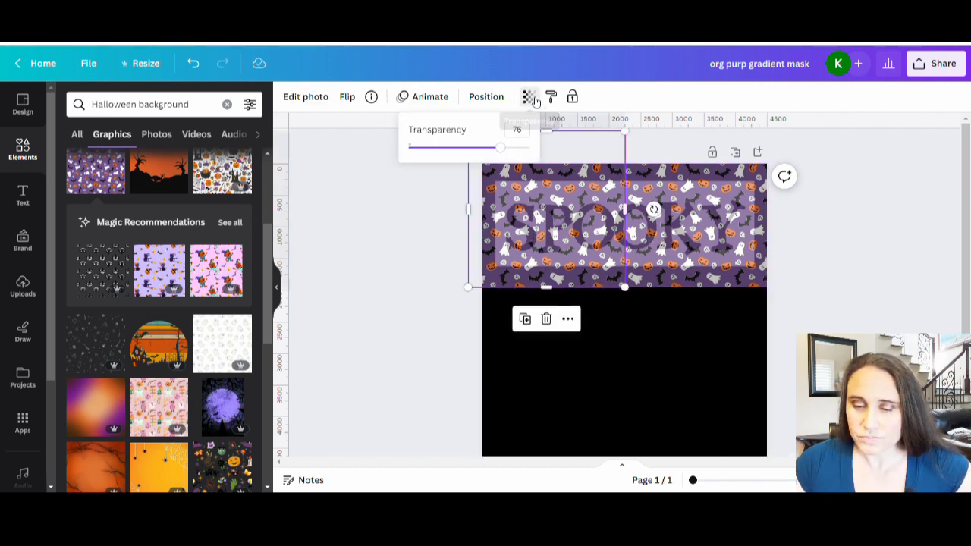
left_click_drag(501, 147, 559, 160)
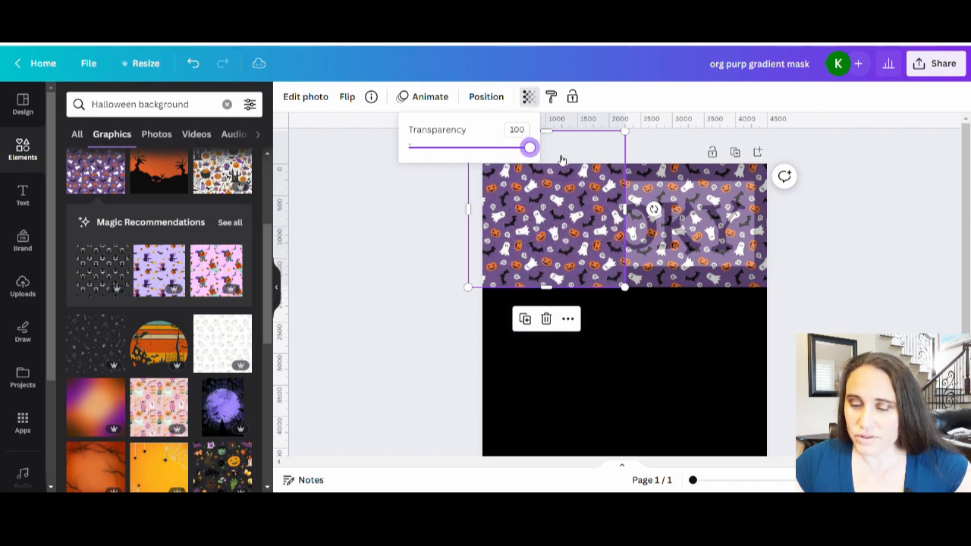
left_click(724, 215)
left_click(529, 99)
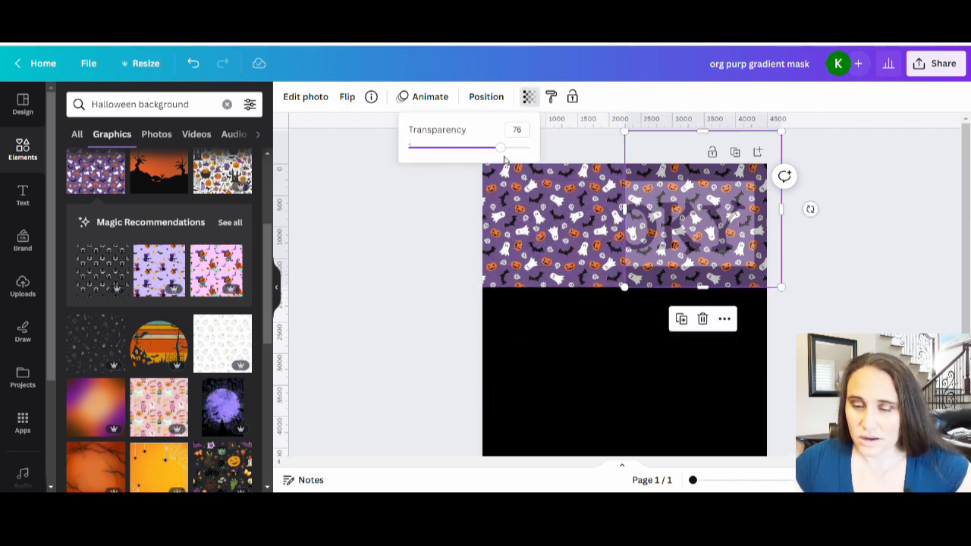
left_click_drag(503, 147, 542, 149)
left_click(571, 404)
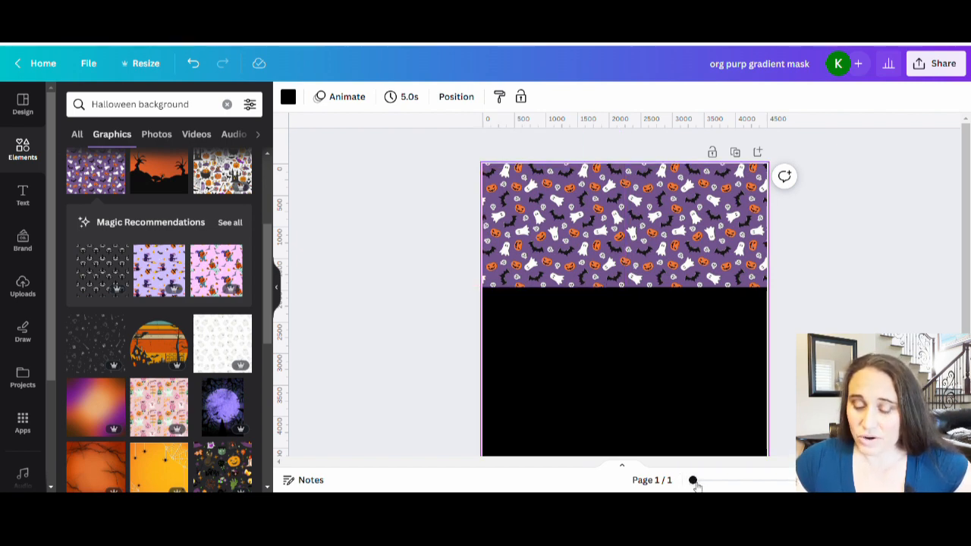
Step: Shift the second pattern tile slightly away from the first to open a narrow gap between them
left_click_drag(696, 485, 710, 486)
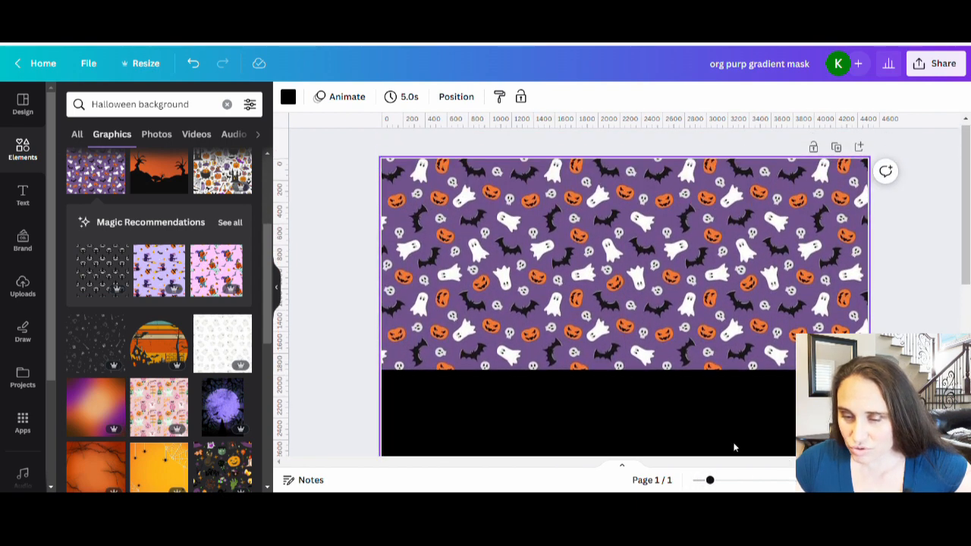
scroll(735, 448, "up", 1)
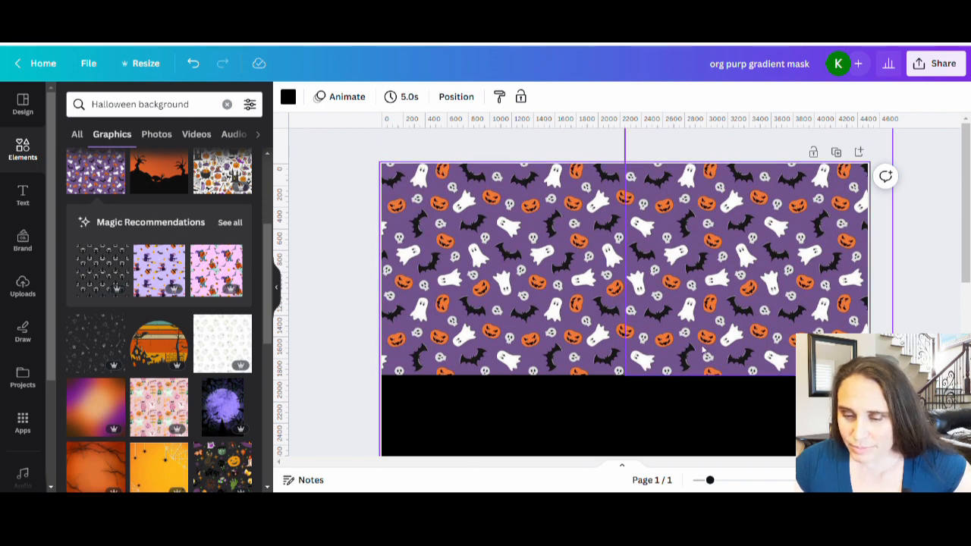
left_click_drag(703, 349, 709, 350)
left_click(673, 413)
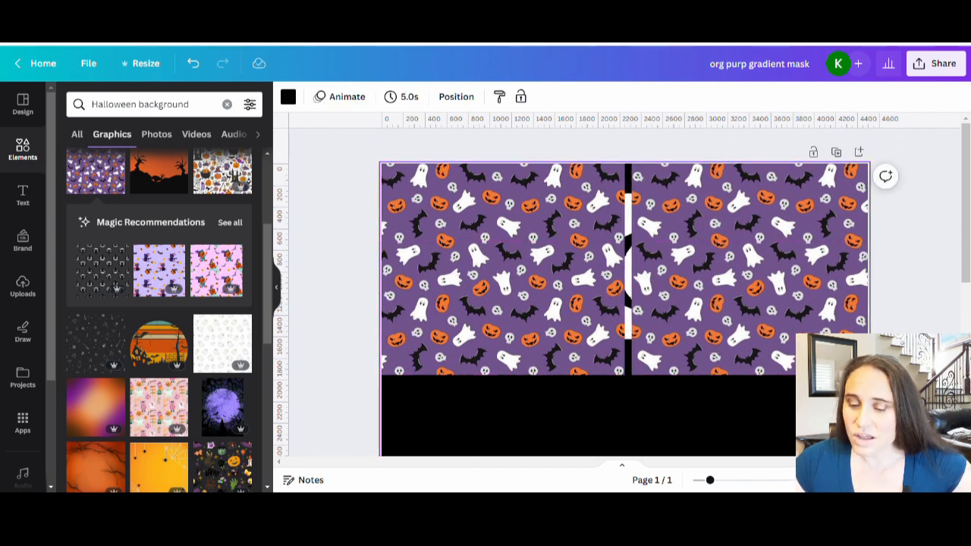
Step: Nudge the second pattern tile back in small increments until it meets the first tile without a visible seam
left_click_drag(743, 296, 756, 276)
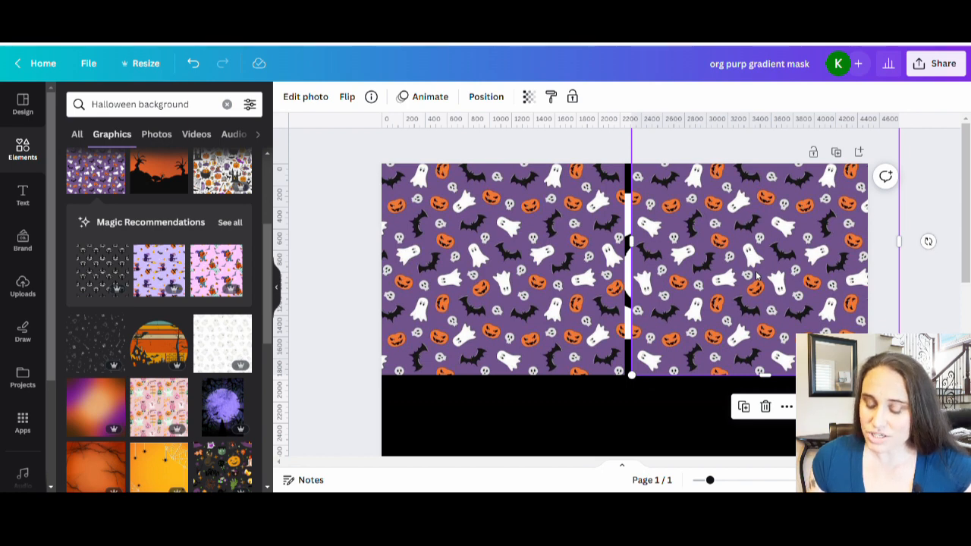
key("Left")
key("Left")
key("Left")
key("Left")
key("Left")
key("Left")
key("Left")
key("Left")
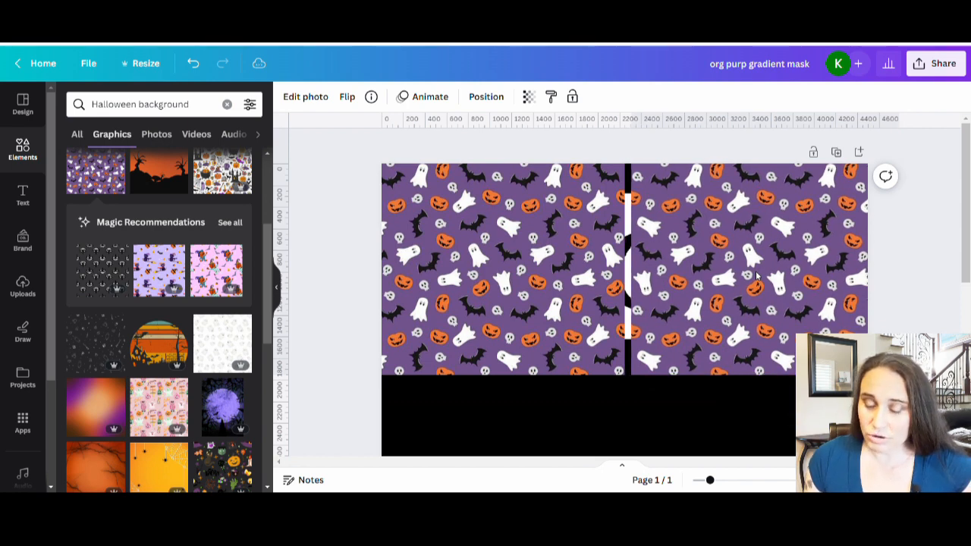
key("Left")
key("Left")
key("Left")
key("Left")
key("Left")
key("Left")
key("Left")
key("Left")
key("Left")
key("Left")
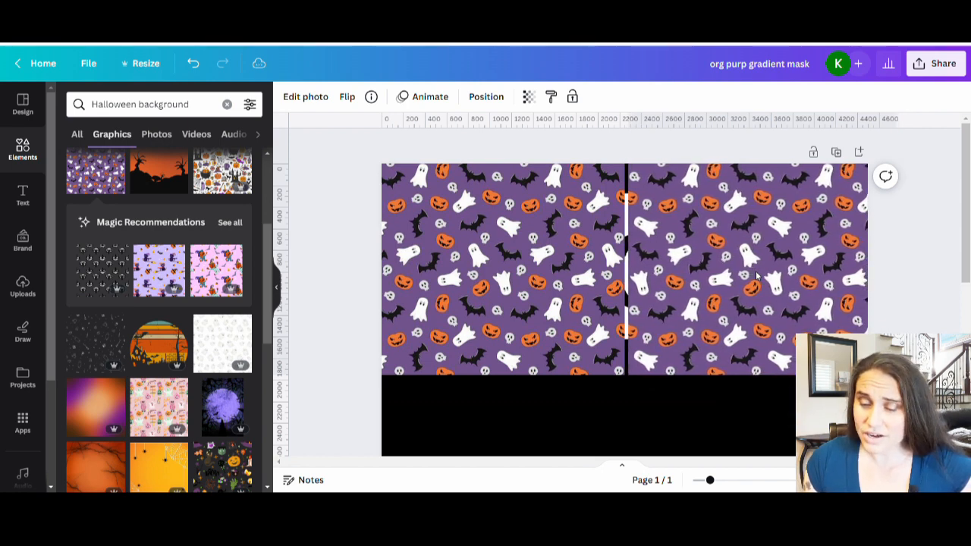
key("Left")
key("Left")
key("Left")
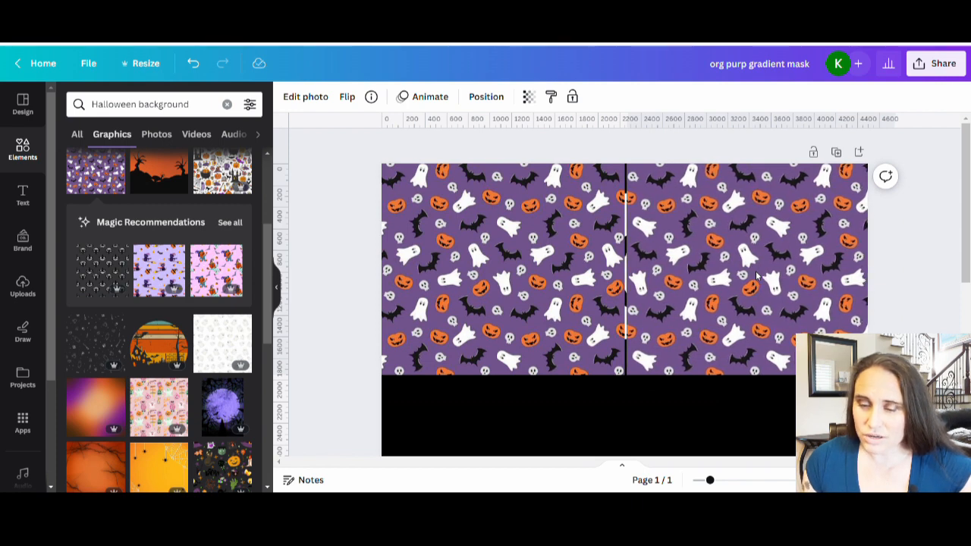
key("Left")
key("Left")
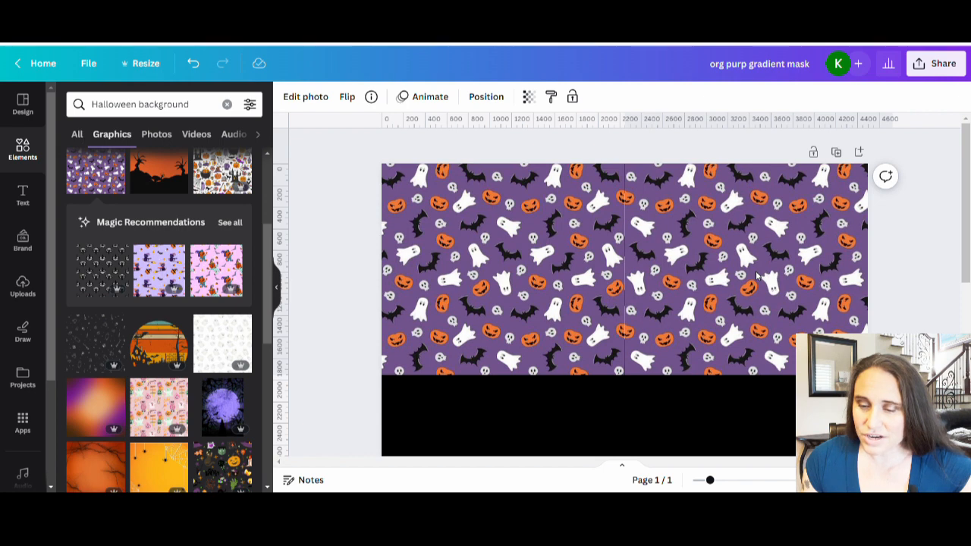
key("Left")
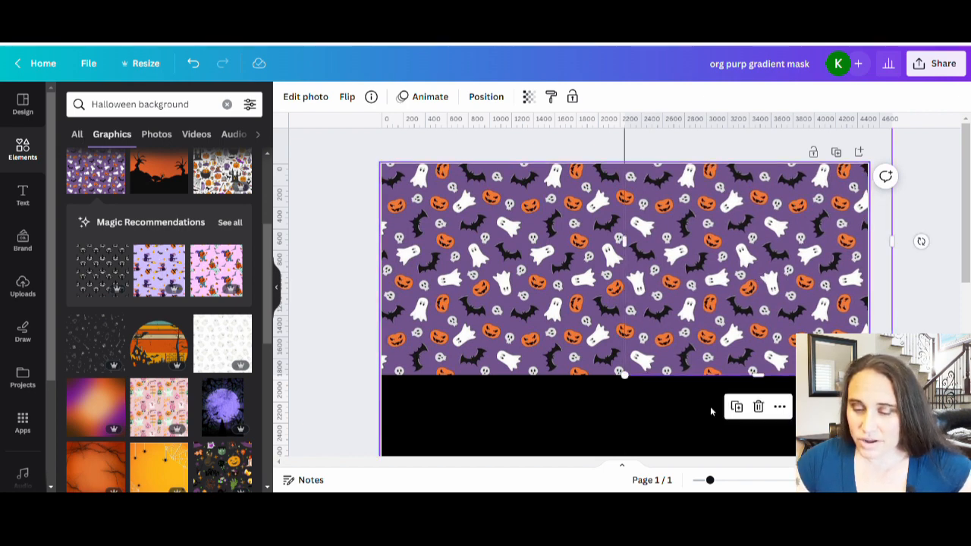
left_click(601, 409)
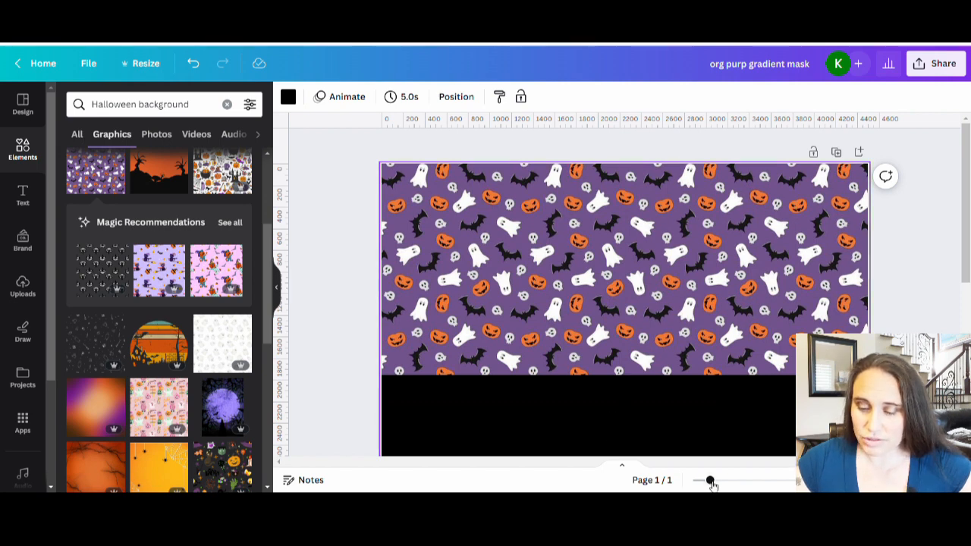
Step: Rename the design as "halloween print mask"
left_click_drag(710, 482, 692, 480)
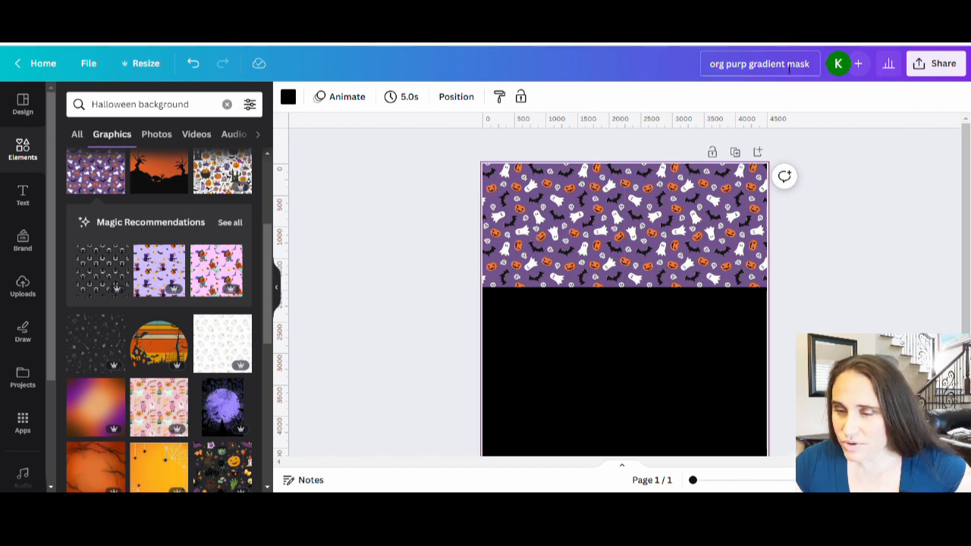
left_click_drag(789, 67, 701, 63)
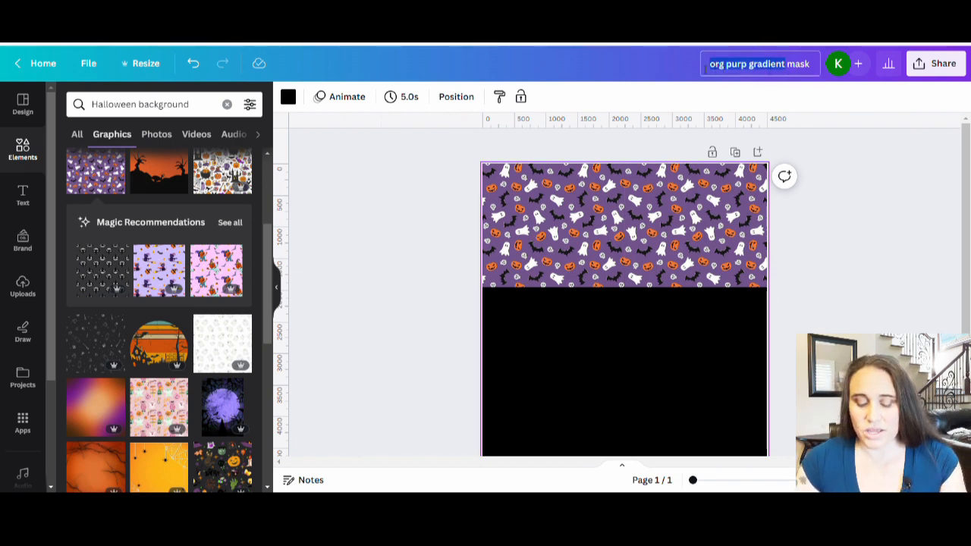
type("hallowe")
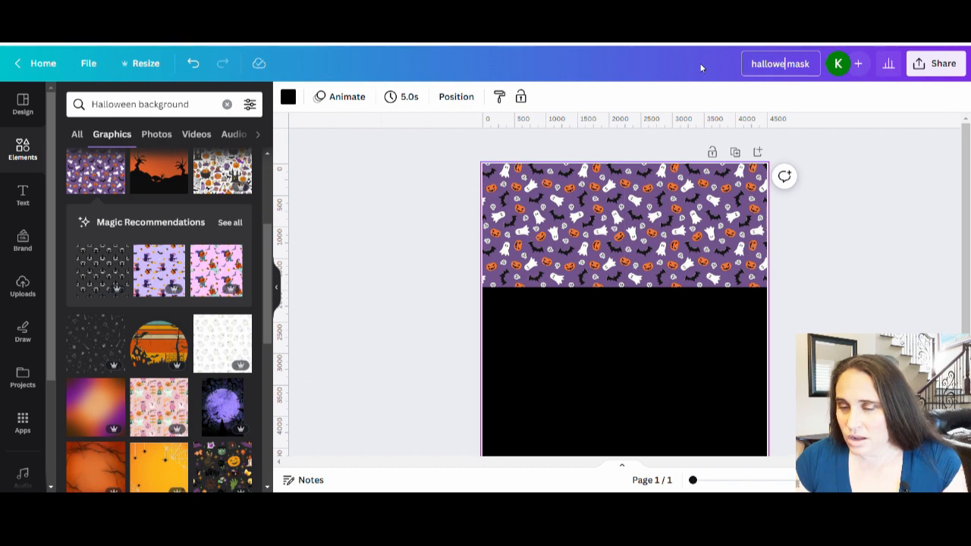
type("en print")
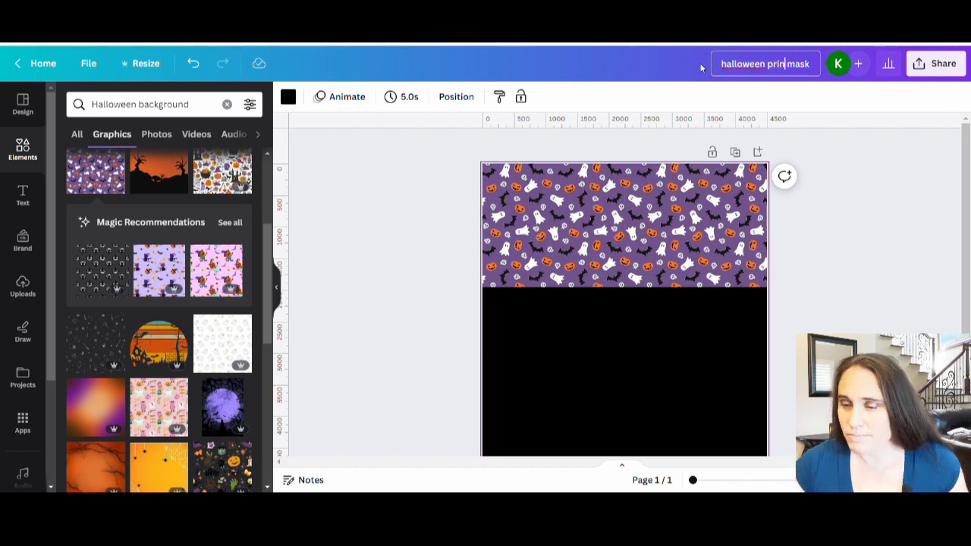
left_click(906, 155)
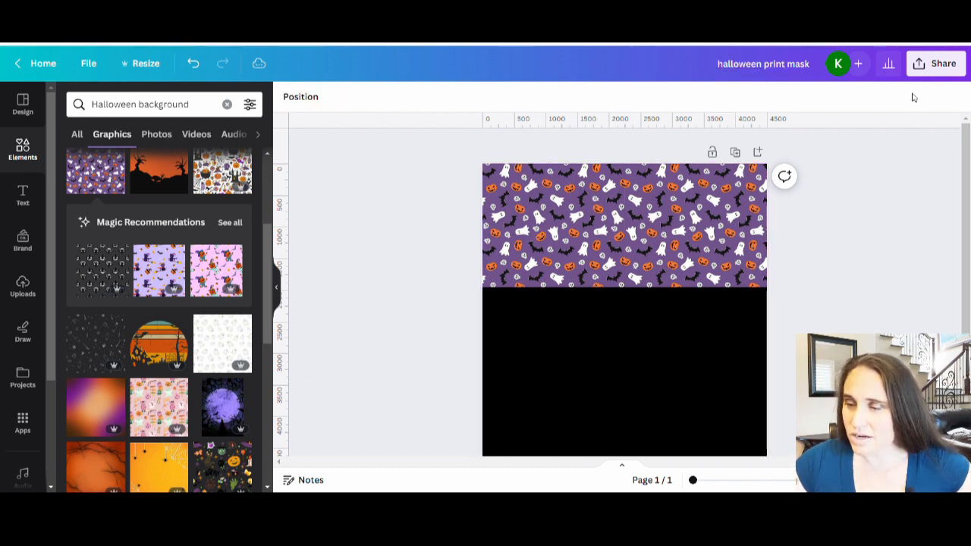
Step: Download the Halloween print design as a PNG at 4,500 × 5,400 px
left_click(925, 70)
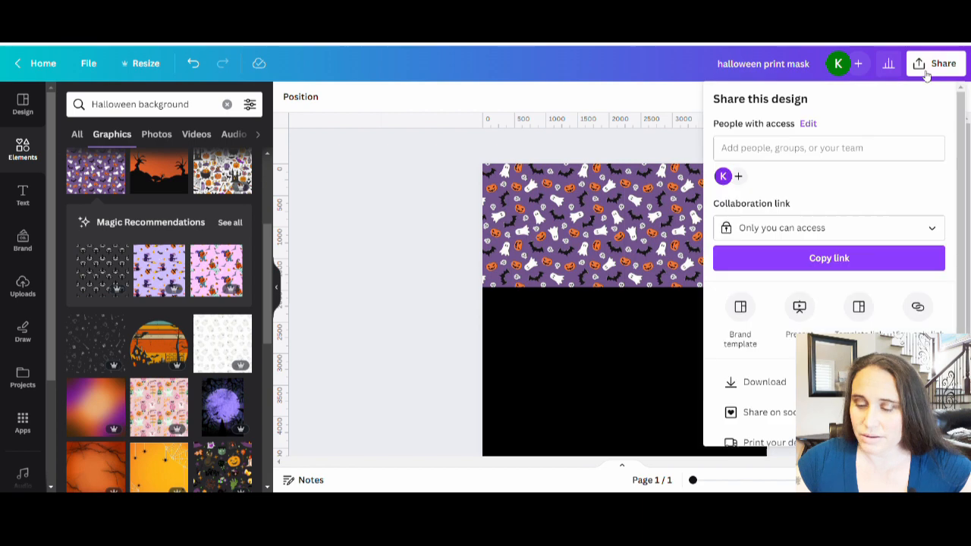
left_click(764, 384)
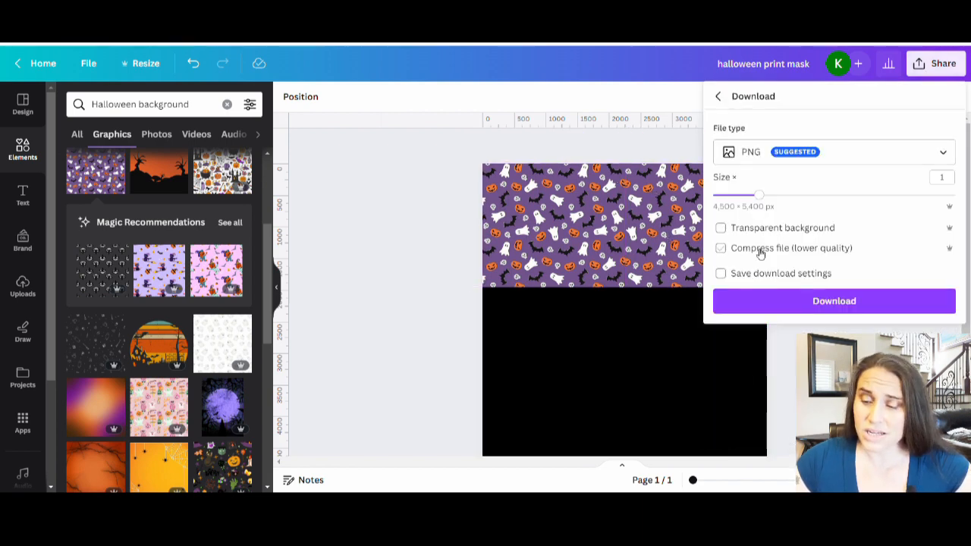
left_click(824, 304)
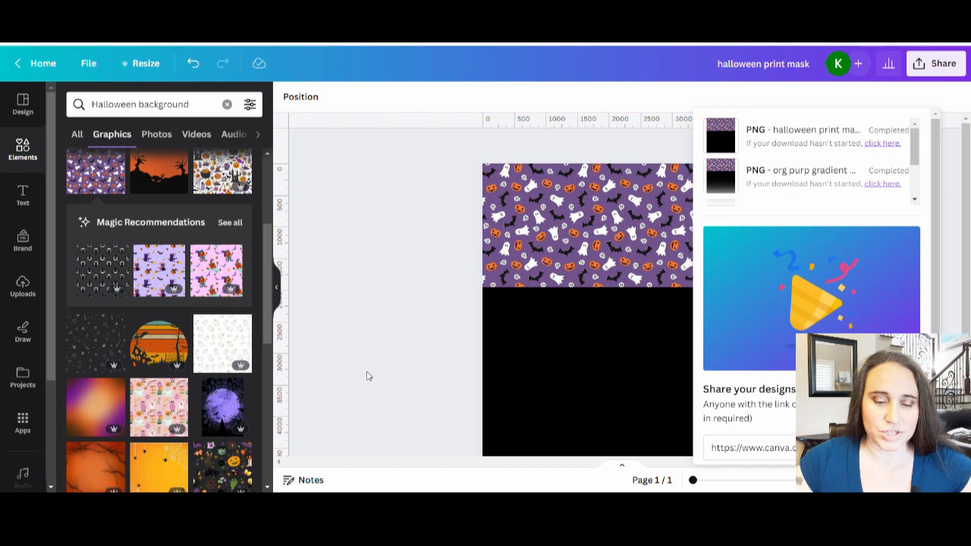
left_click(319, 372)
left_click(556, 403)
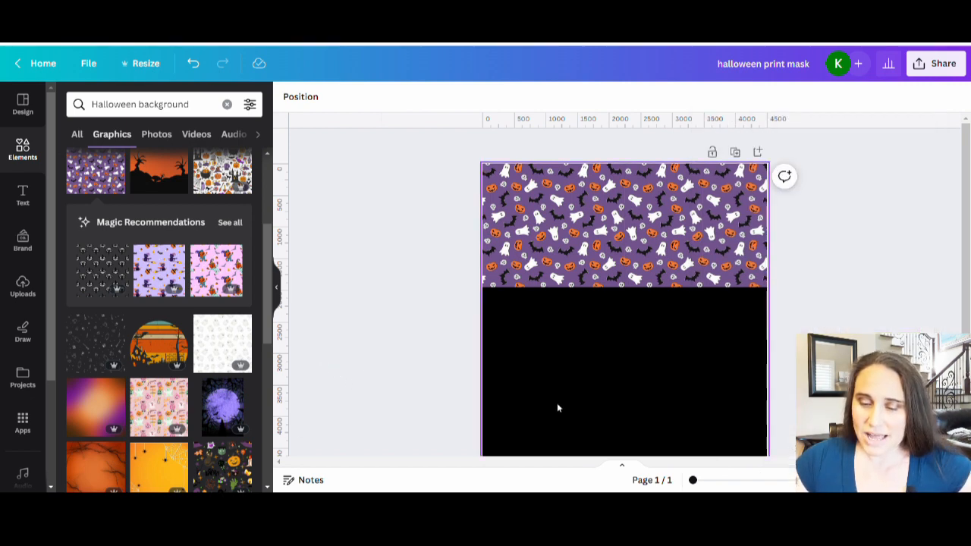
Step: Delete both purple pattern tiles from the page, leaving the SPOOKY block in place
left_click_drag(512, 292, 903, 287)
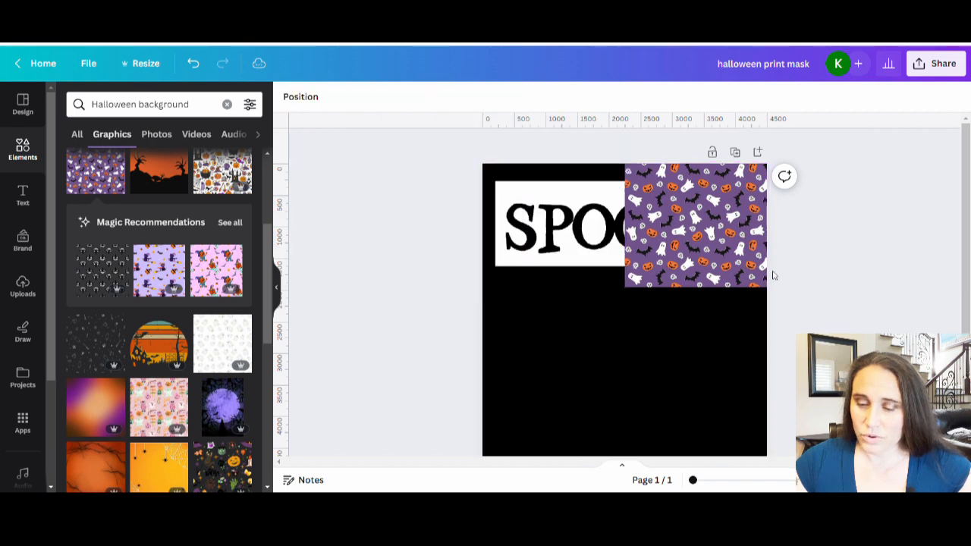
left_click(631, 250)
key("Delete")
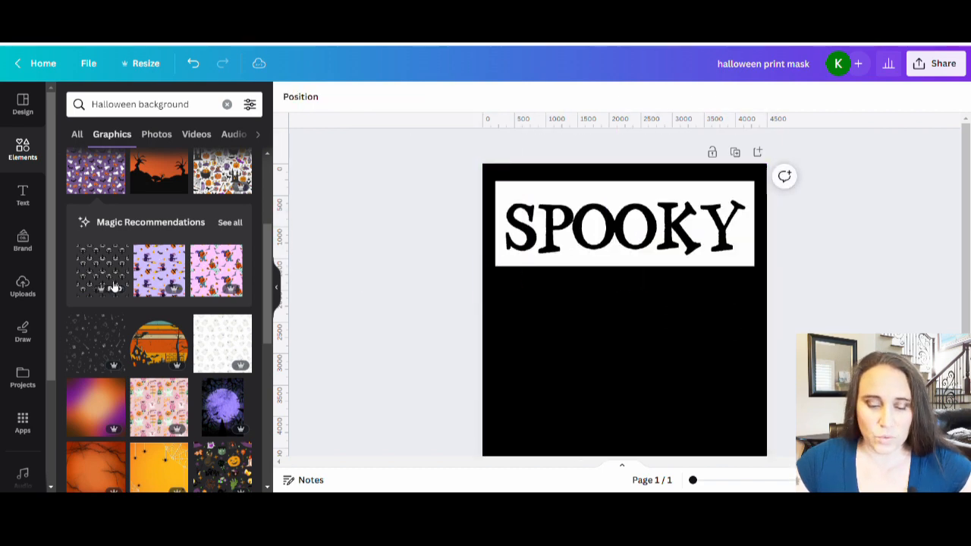
Step: Add the orange-and-purple tie-dye spiral graphic from the Halloween background results to the page
scroll(113, 287, "down", 4)
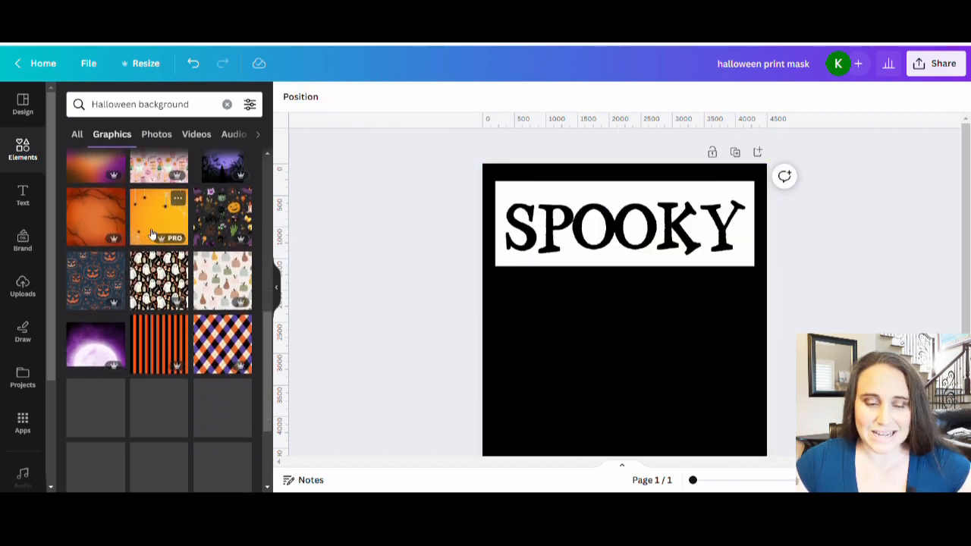
scroll(152, 236, "down", 1)
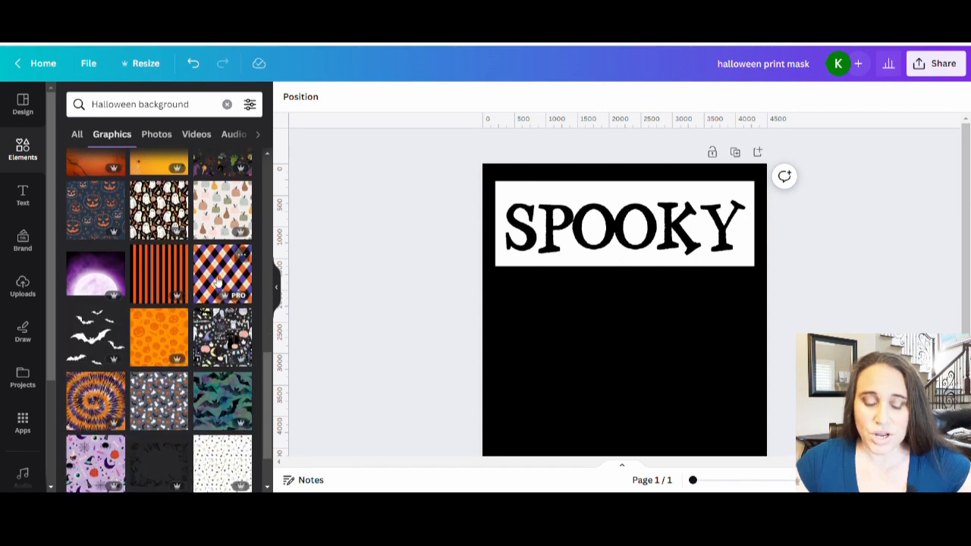
scroll(218, 282, "down", 1)
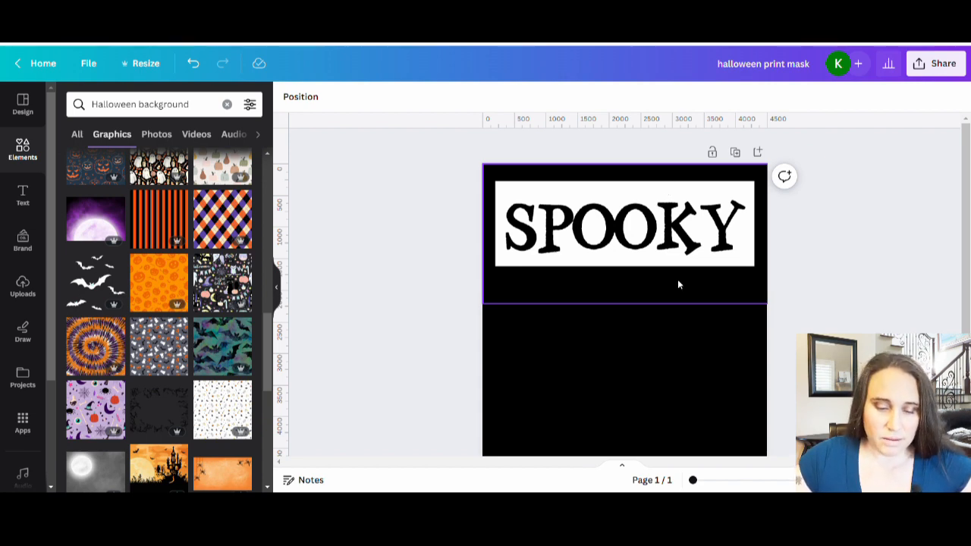
left_click(90, 351)
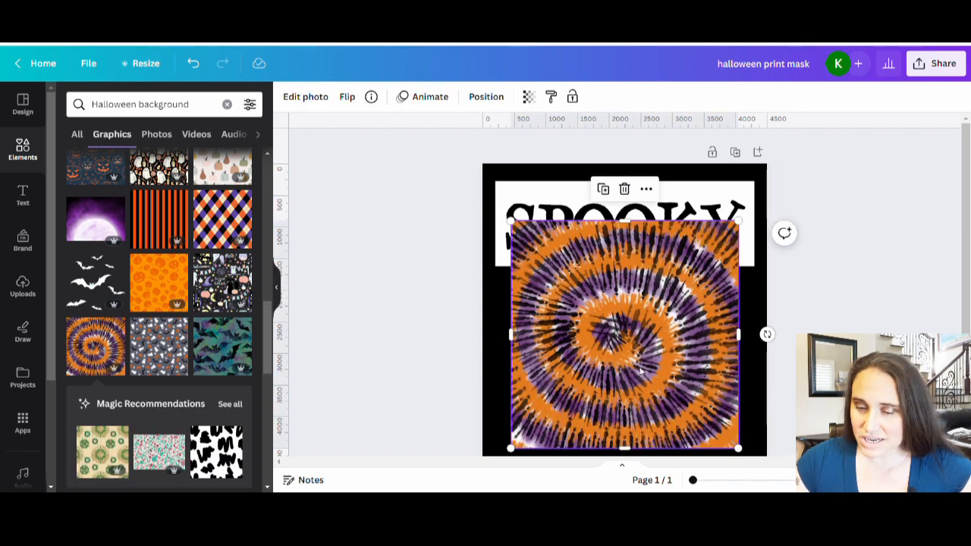
Step: Enlarge the tie-dye graphic to about the full page width and position it over the SPOOKY block at the page's upper edge
left_click_drag(641, 370, 613, 279)
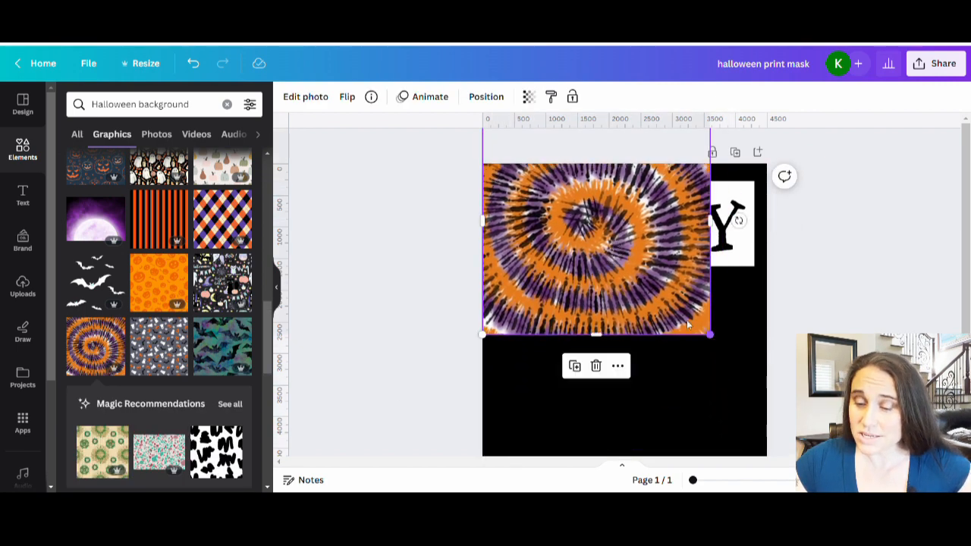
left_click_drag(679, 158, 671, 202)
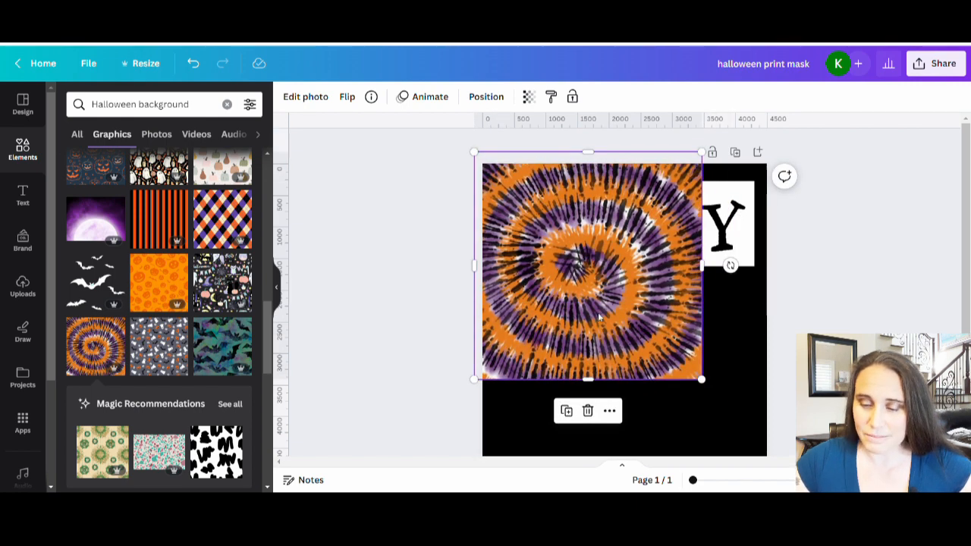
left_click_drag(582, 295, 579, 279)
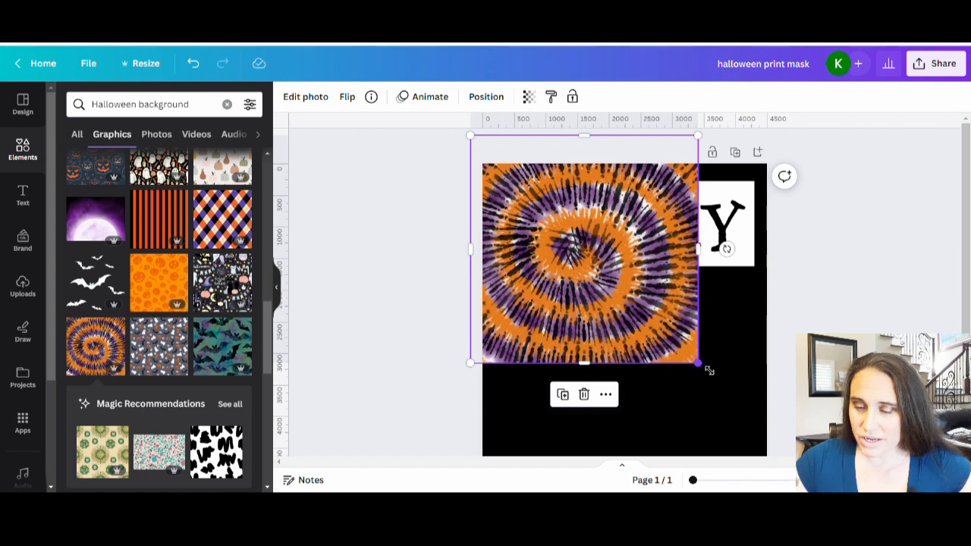
left_click_drag(704, 368, 765, 431)
left_click_drag(614, 346, 621, 296)
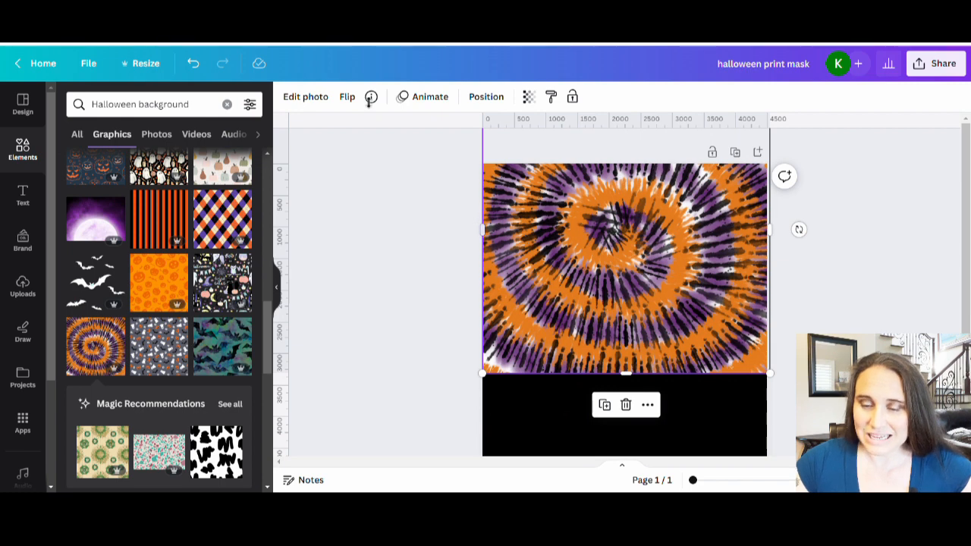
Step: Set the tie-dye graphic's transparency to 66 so the SPOOKY block can be seen through it
left_click(529, 97)
left_click(493, 147)
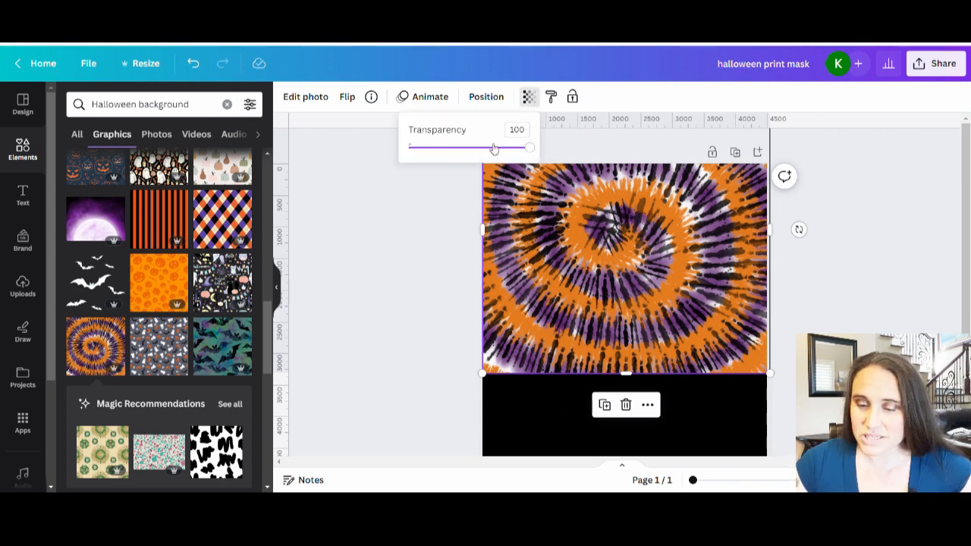
left_click(676, 351)
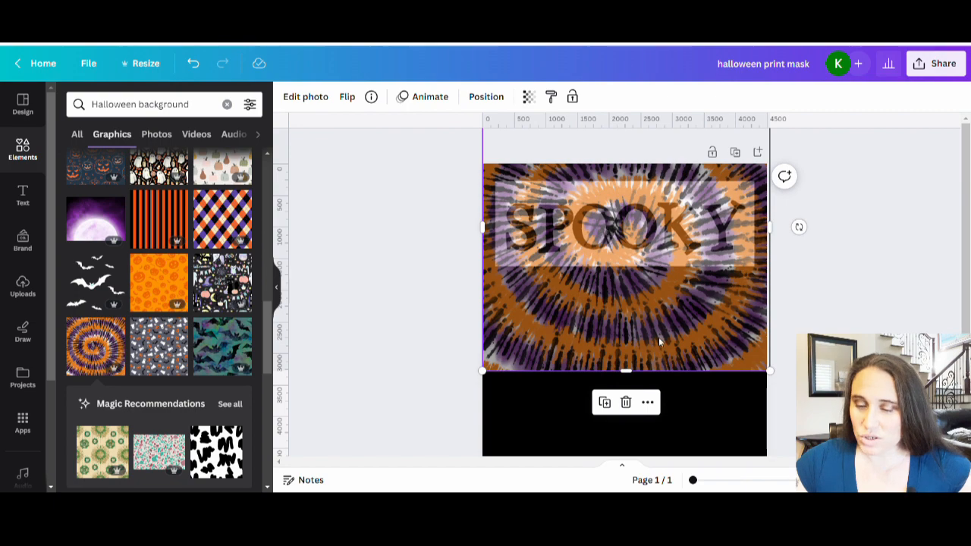
Step: Try the tie-dye graphic at different heights over SPOOKY and enlarged well beyond the page width
left_click_drag(680, 352, 677, 278)
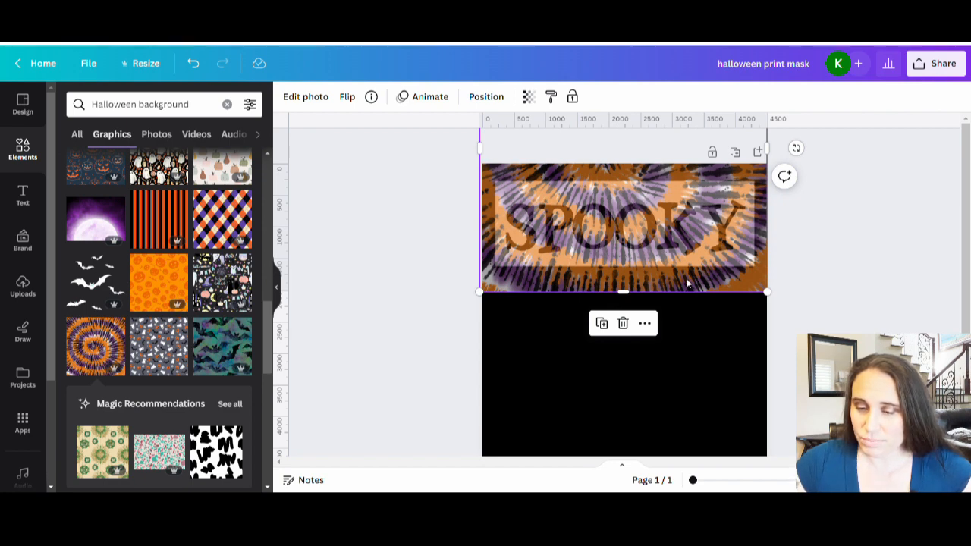
left_click_drag(688, 283, 698, 317)
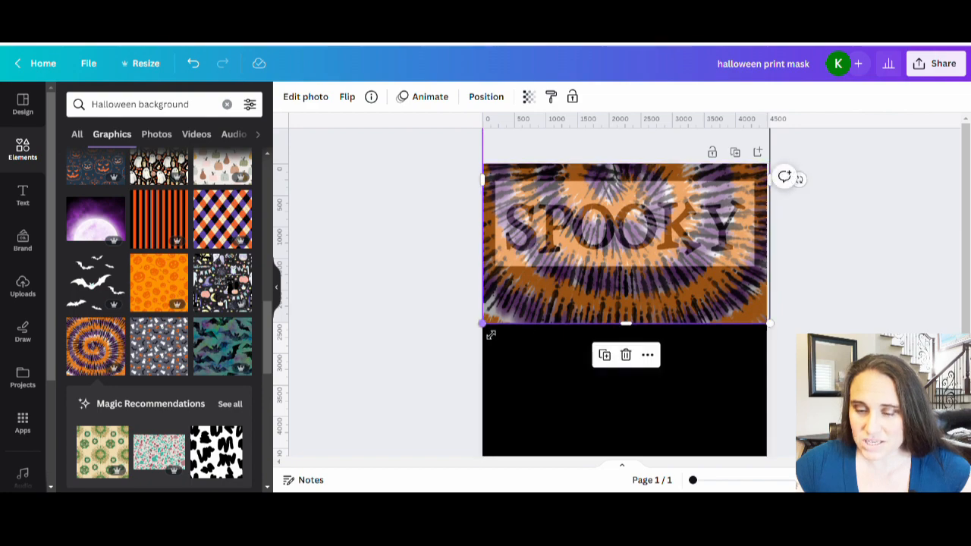
left_click_drag(433, 347, 321, 455)
left_click_drag(660, 321, 735, 230)
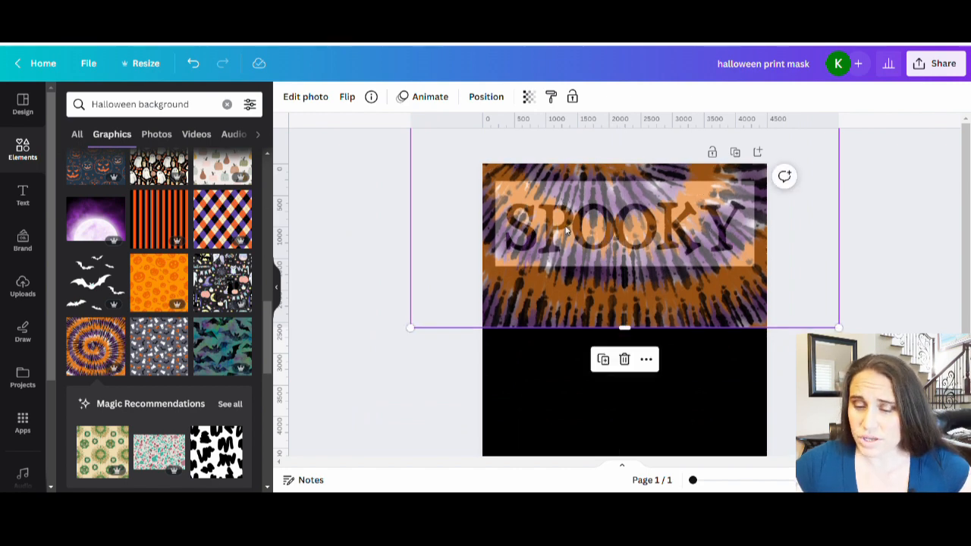
left_click_drag(680, 282, 701, 273)
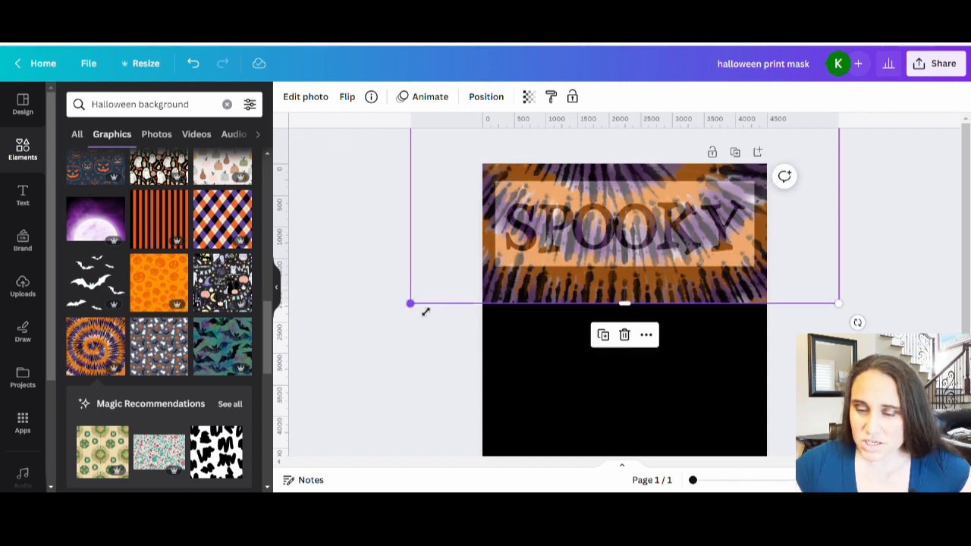
Step: Shrink the tie-dye graphic to slightly narrower than the page and position it so its lower part covers the whole SPOOKY block
left_click_drag(425, 312, 529, 209)
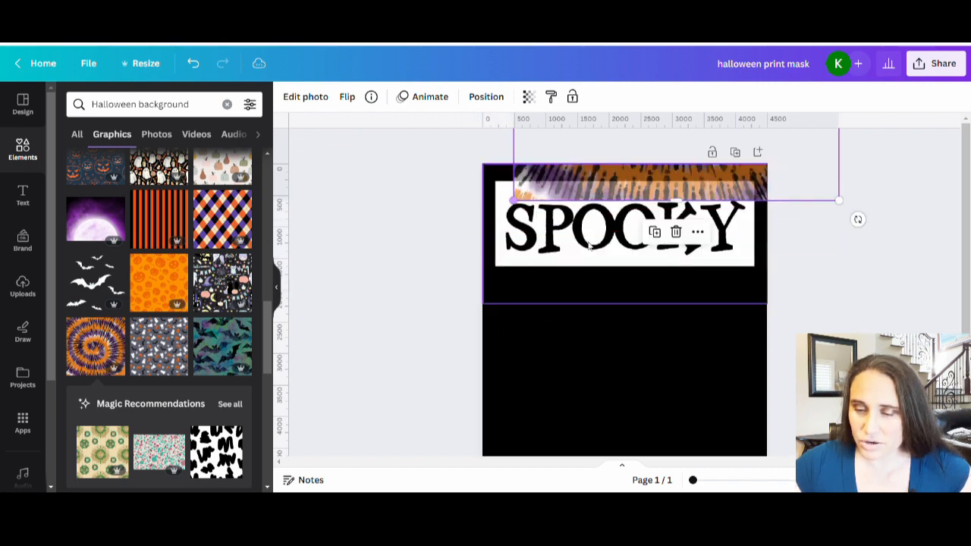
left_click(740, 341)
left_click_drag(750, 180, 726, 245)
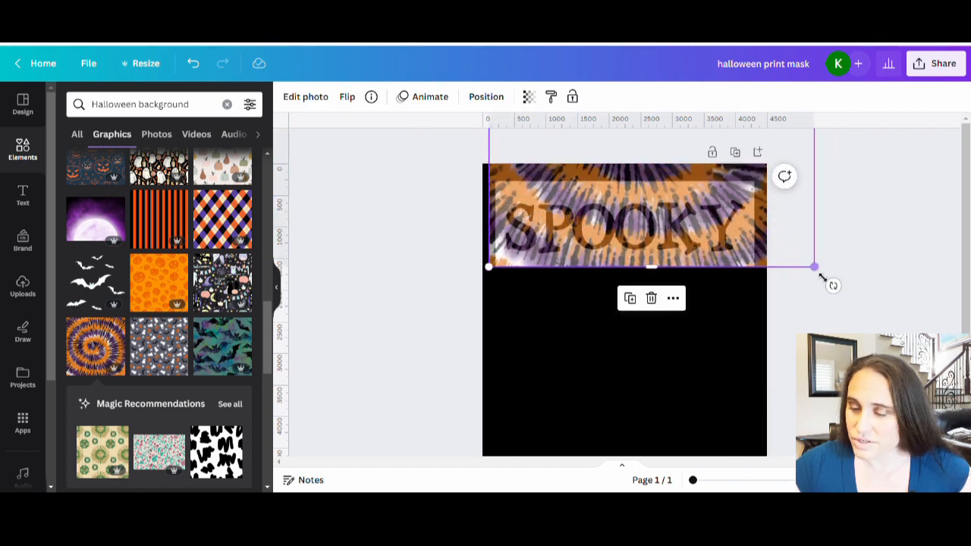
left_click_drag(822, 278, 749, 226)
left_click_drag(704, 184, 705, 259)
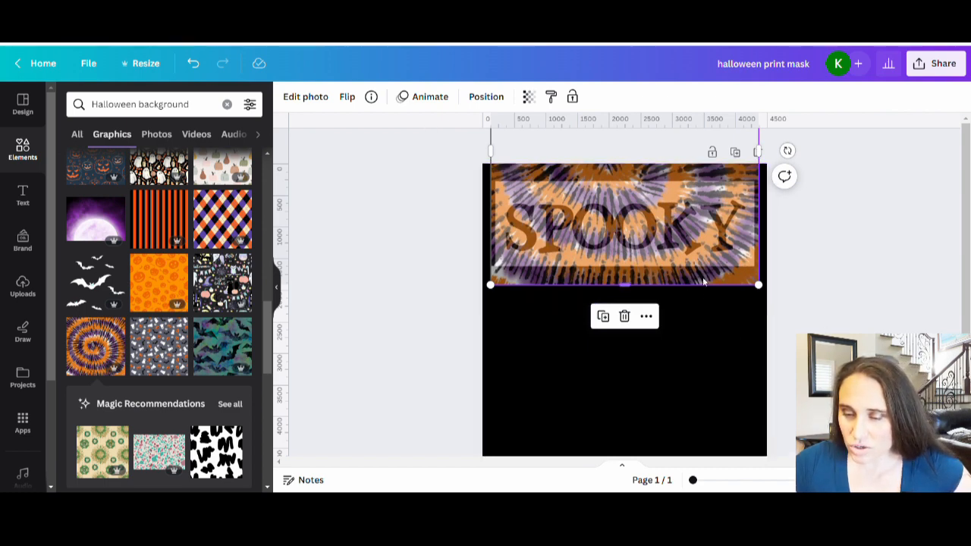
left_click_drag(715, 280, 719, 274)
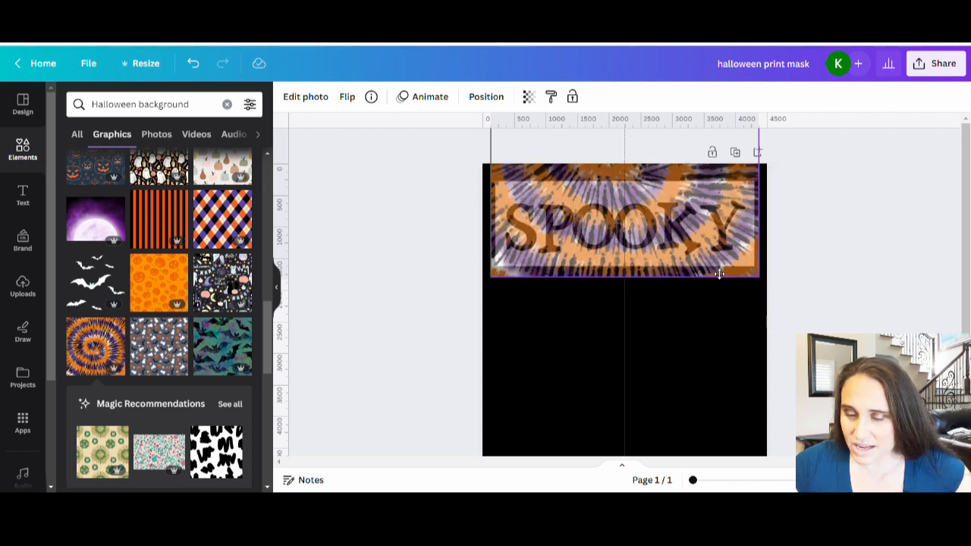
left_click_drag(719, 274, 719, 275)
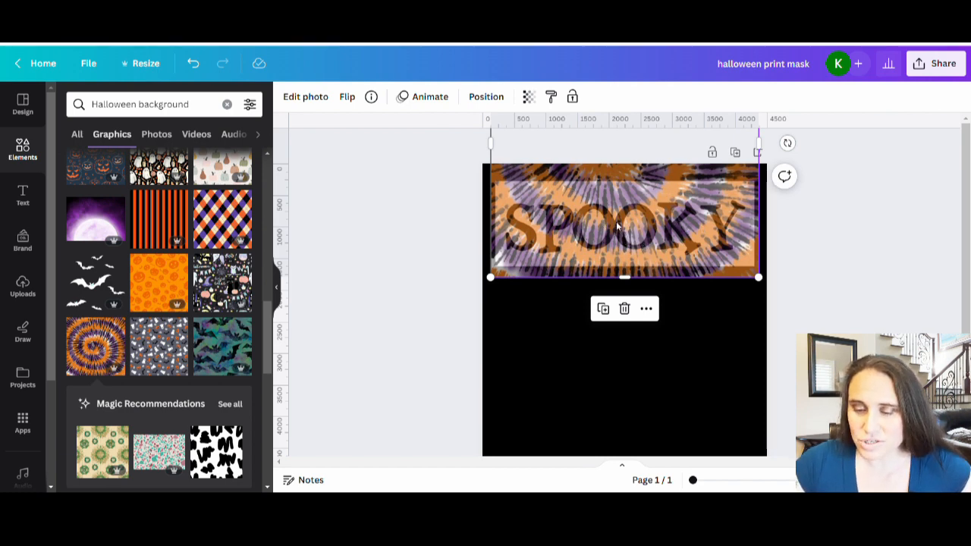
Step: Restore the tie-dye graphic's transparency to 100
left_click(529, 96)
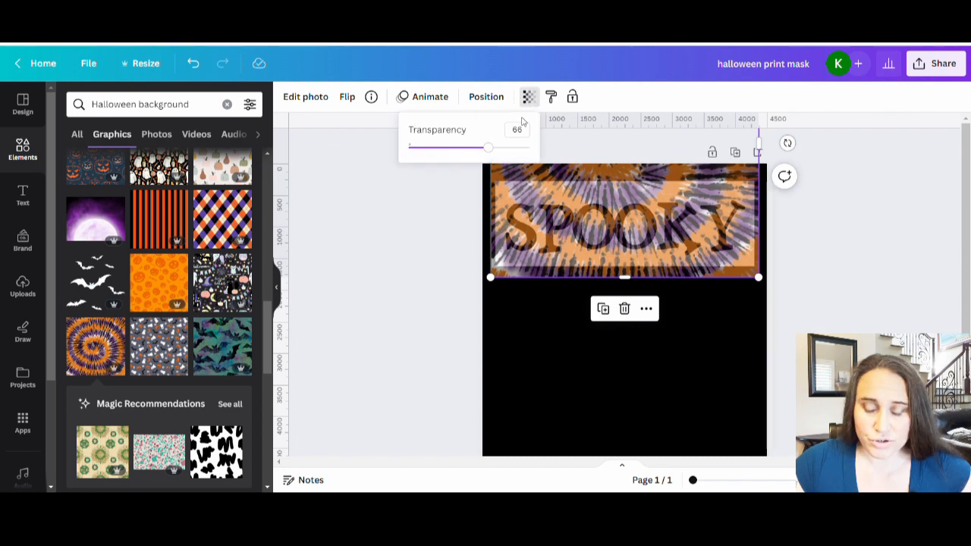
left_click_drag(492, 154, 579, 154)
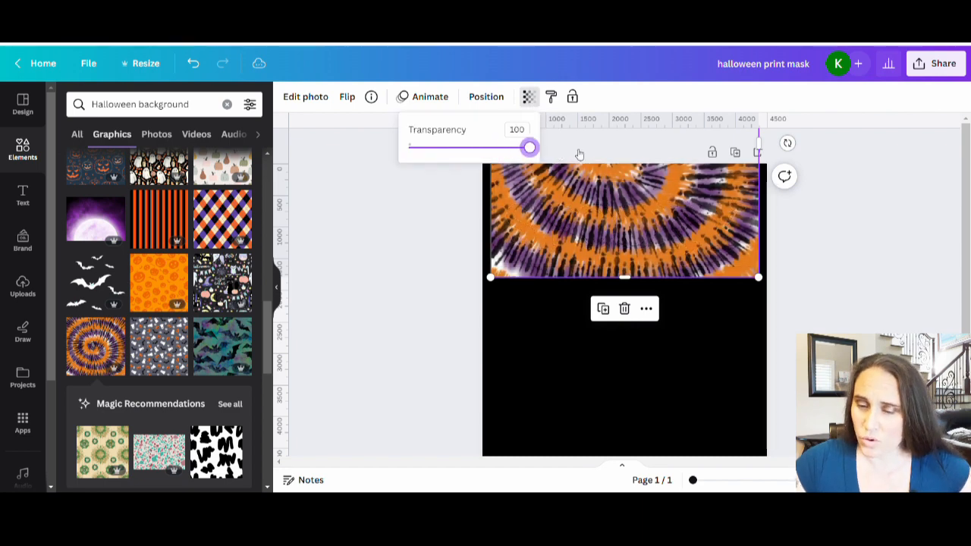
left_click(702, 405)
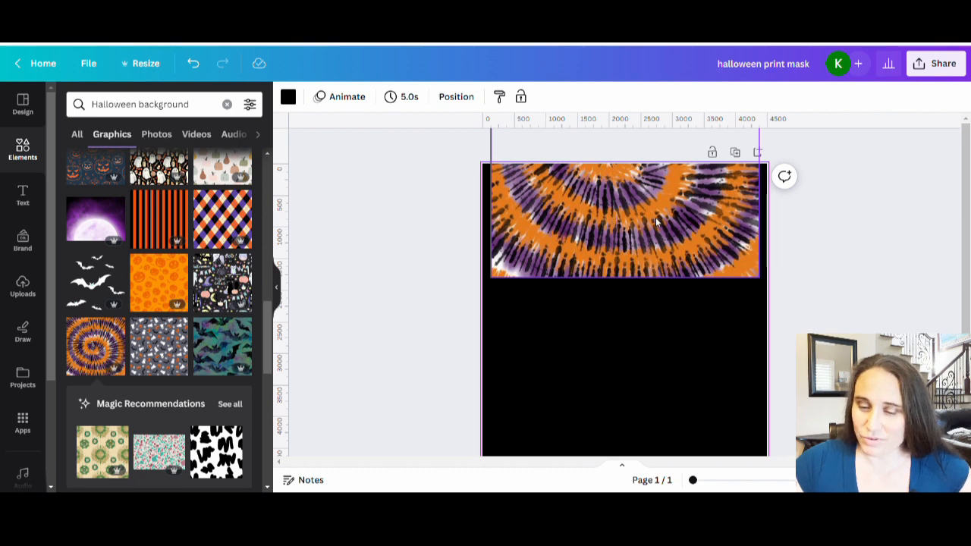
Step: Adjust the tie-dye graphic's brightness to 10 for the whole image
left_click(588, 218)
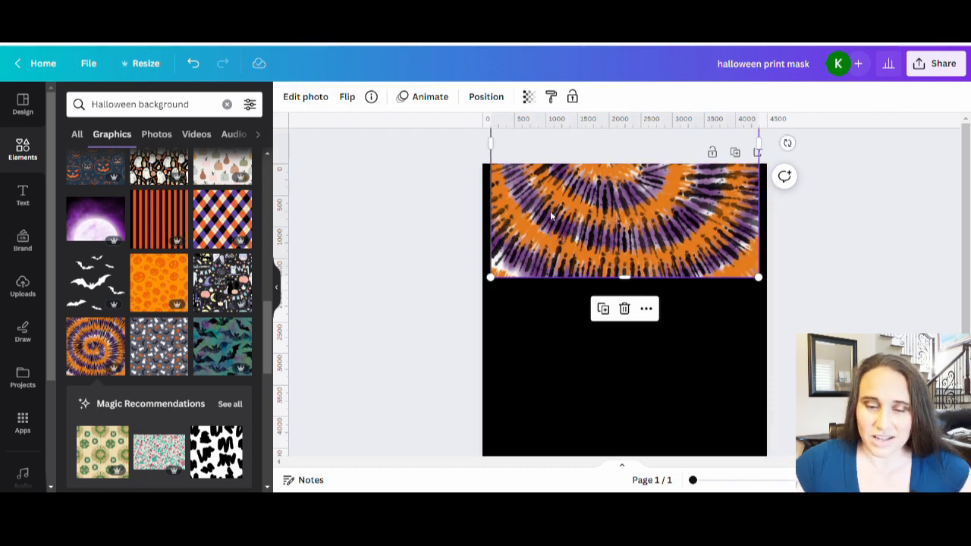
left_click(305, 97)
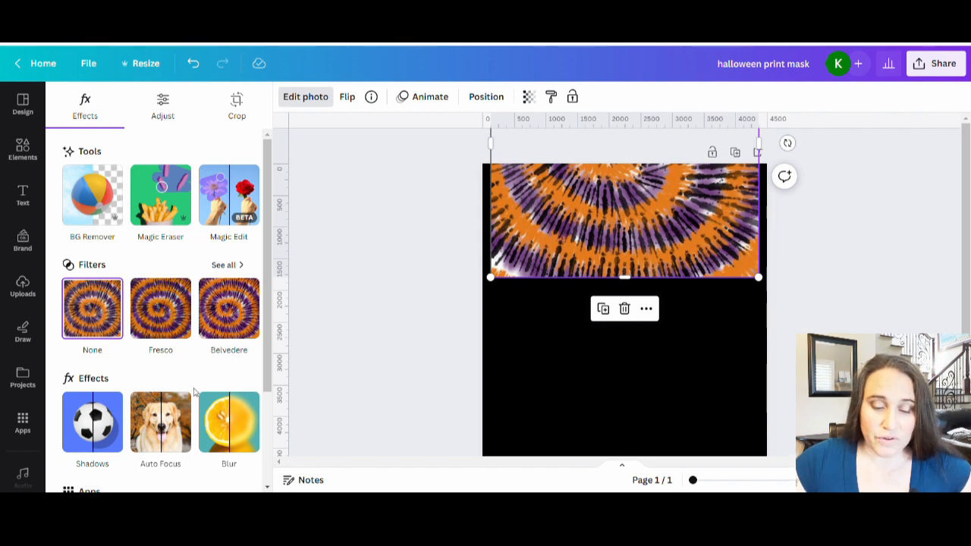
left_click(175, 111)
scroll(161, 271, "down", 2)
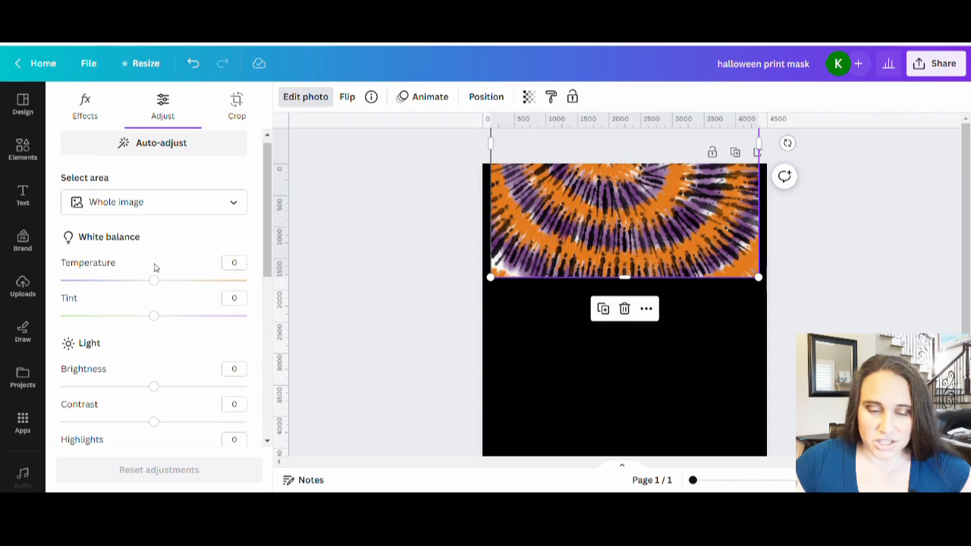
left_click_drag(155, 340, 167, 340)
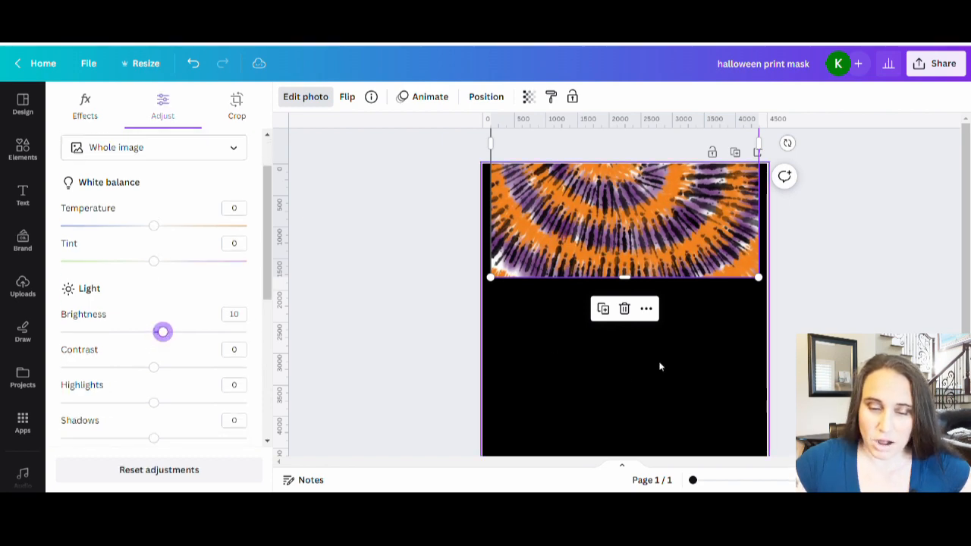
Step: Set the tie-dye graphic's saturation to 15 and its vibrance to 13
scroll(129, 283, "down", 3)
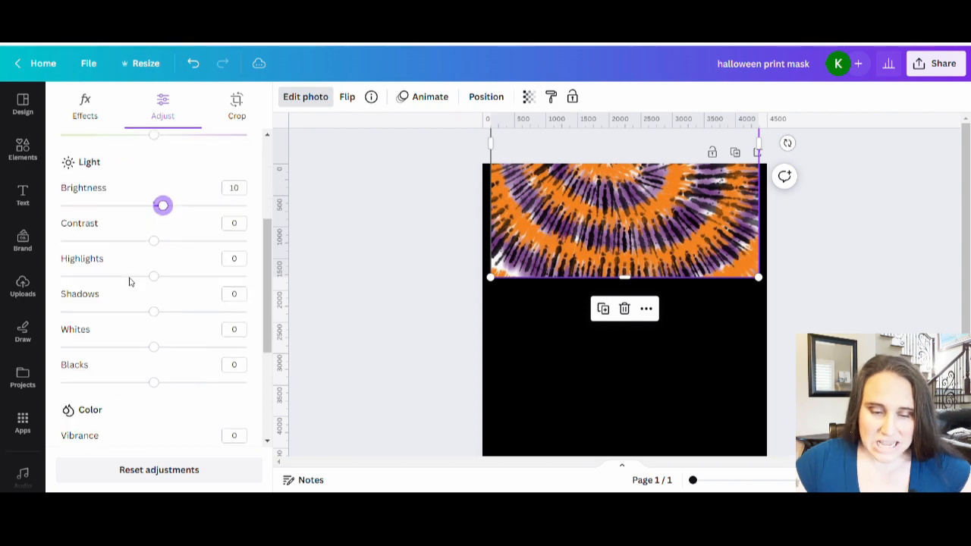
scroll(146, 290, "down", 3)
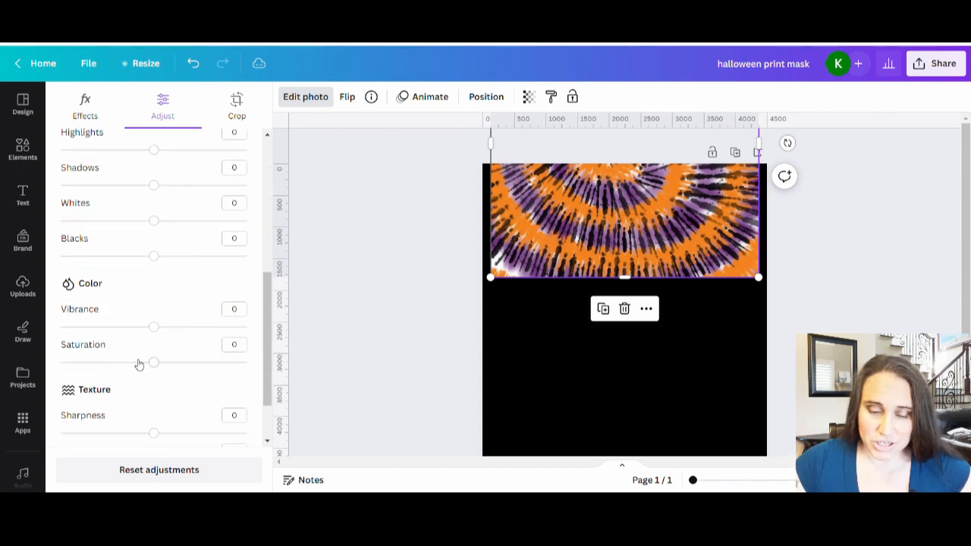
left_click_drag(152, 366, 173, 369)
left_click_drag(158, 333, 169, 334)
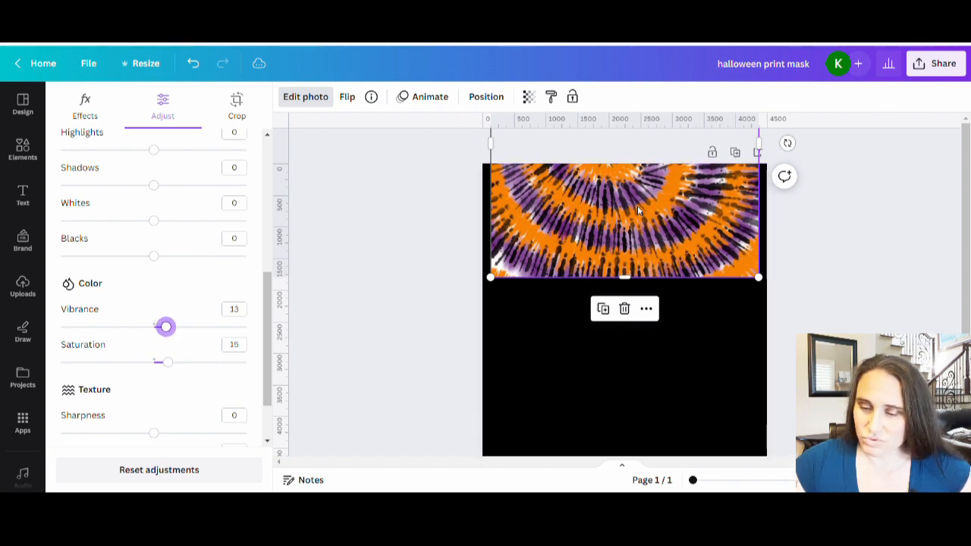
left_click(614, 357)
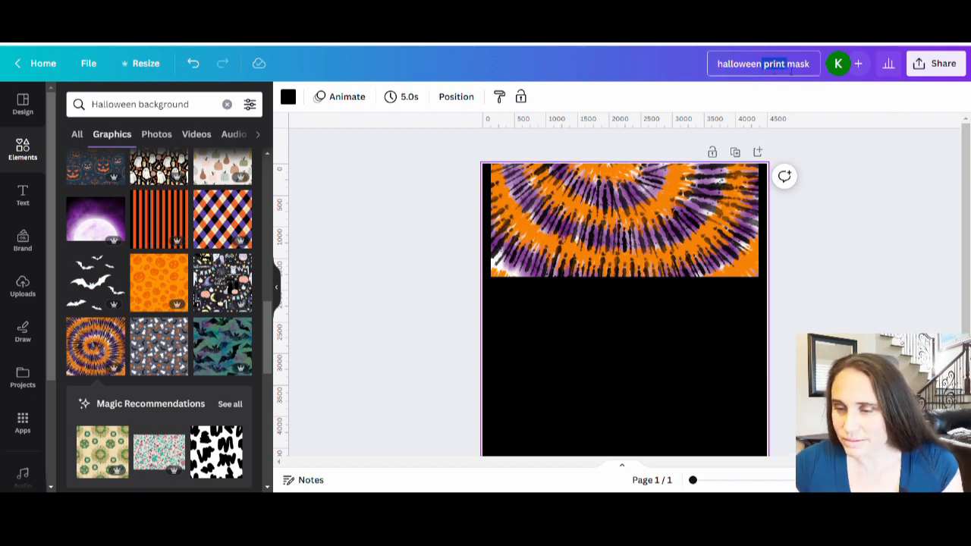
Step: Rename the design as "halloween tie dye mask"
key("BackSpace")
type("t")
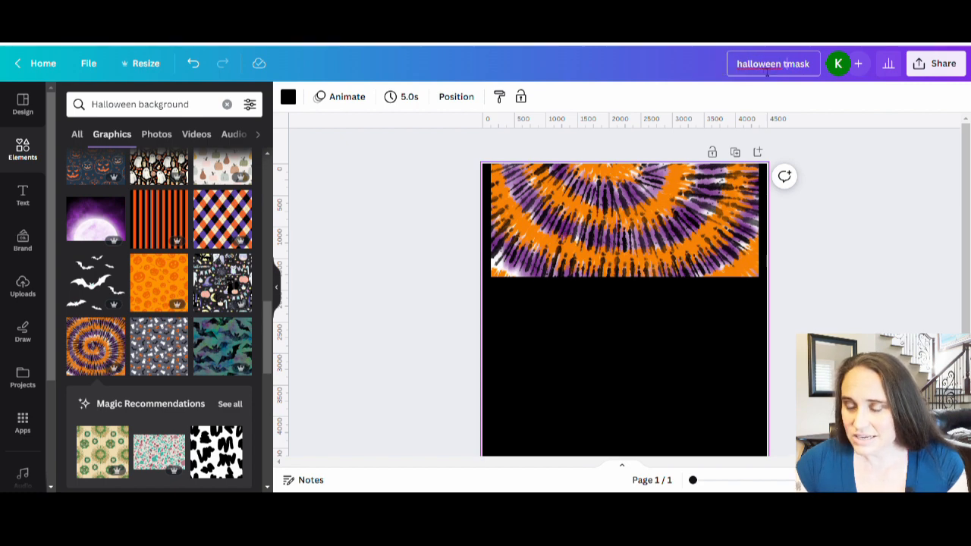
type("ie dye")
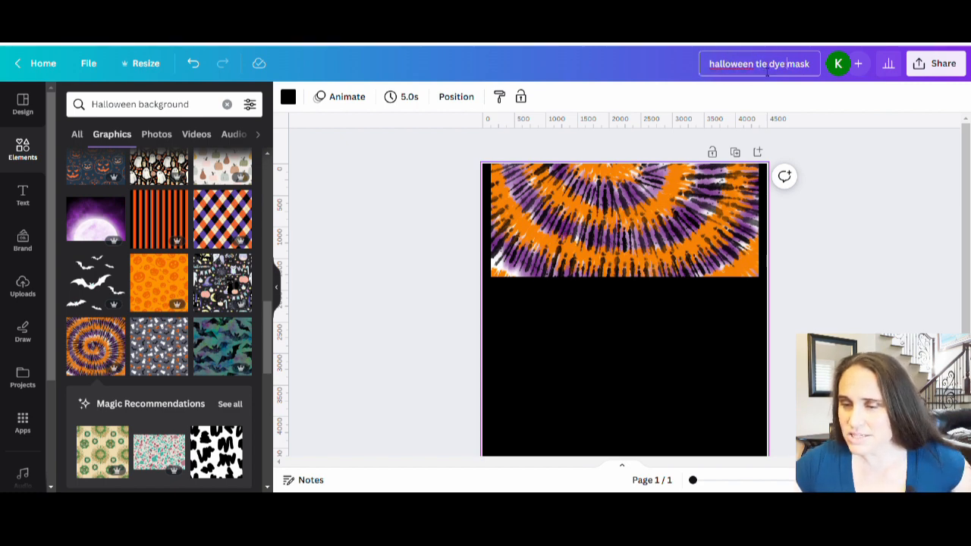
Step: Download the tie-dye mask design as a PNG at 4,500 × 5,400 px
left_click(936, 63)
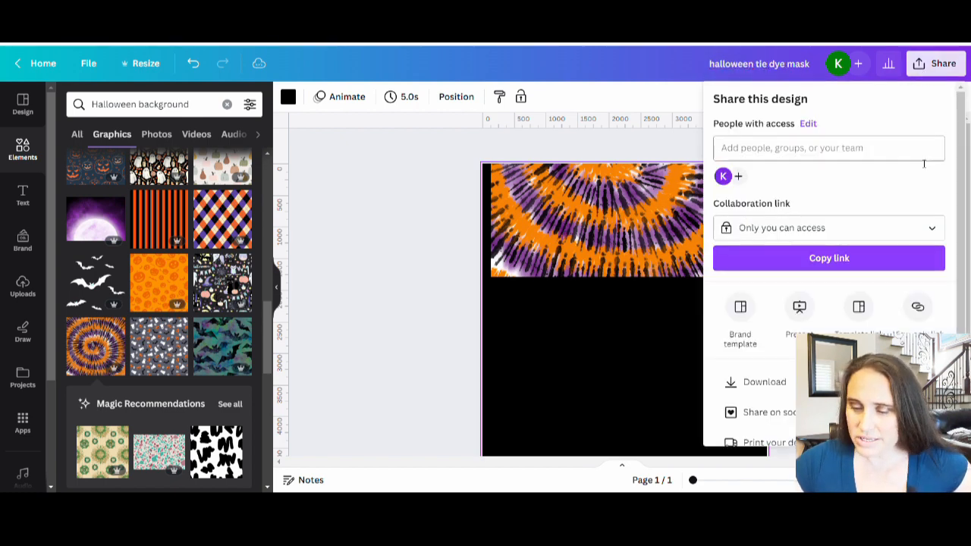
left_click(766, 382)
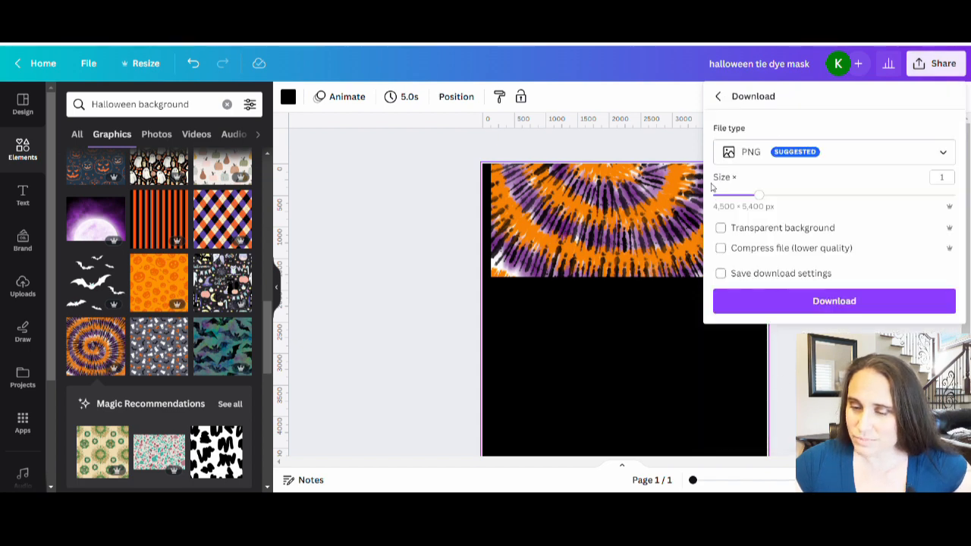
left_click(826, 306)
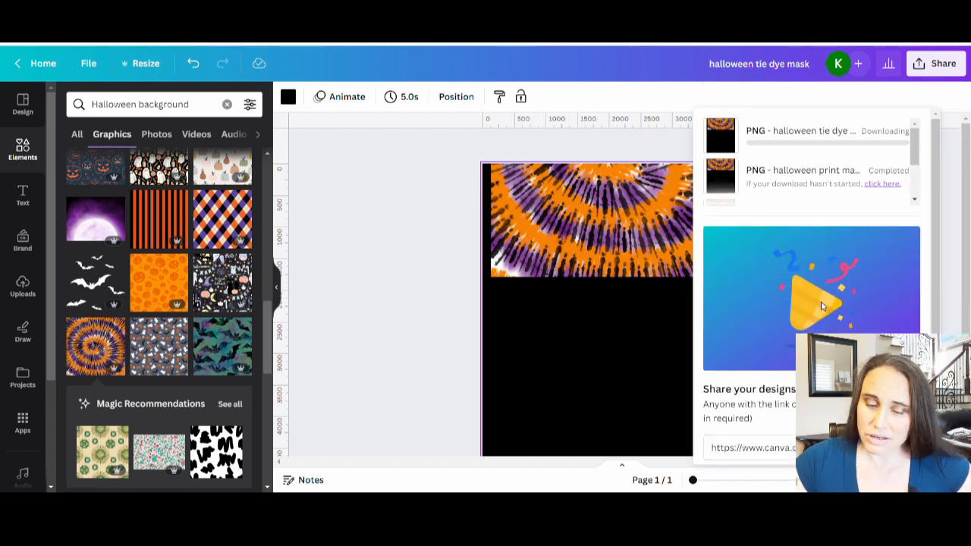
Step: Switch to Photopea, open the SPOOKY frame file and place the org purp gradient mask image on it
left_click(566, 402)
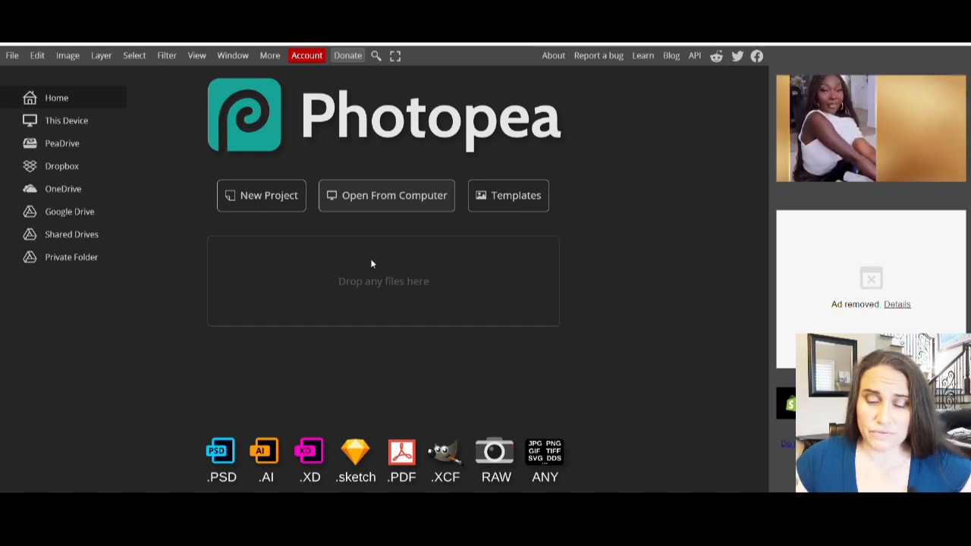
double_click(432, 274)
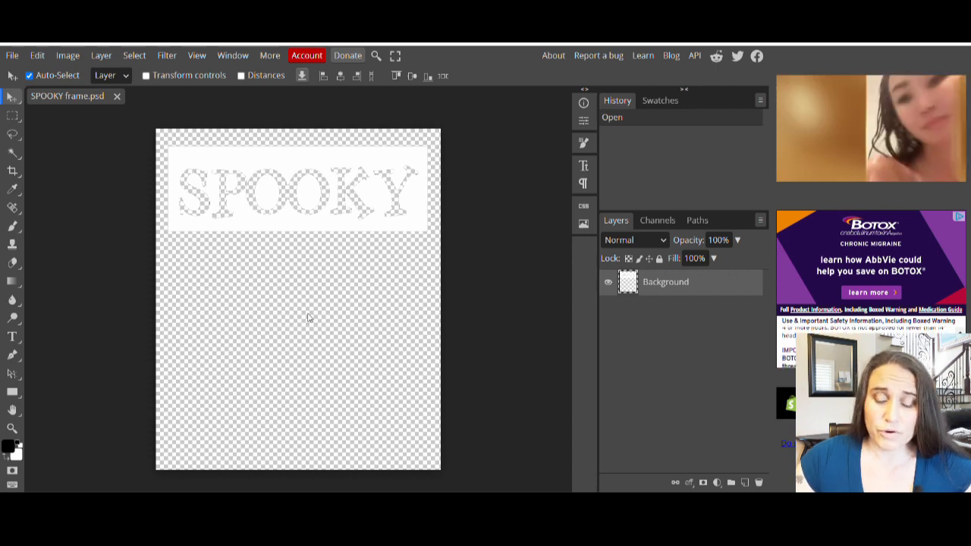
left_click(11, 57)
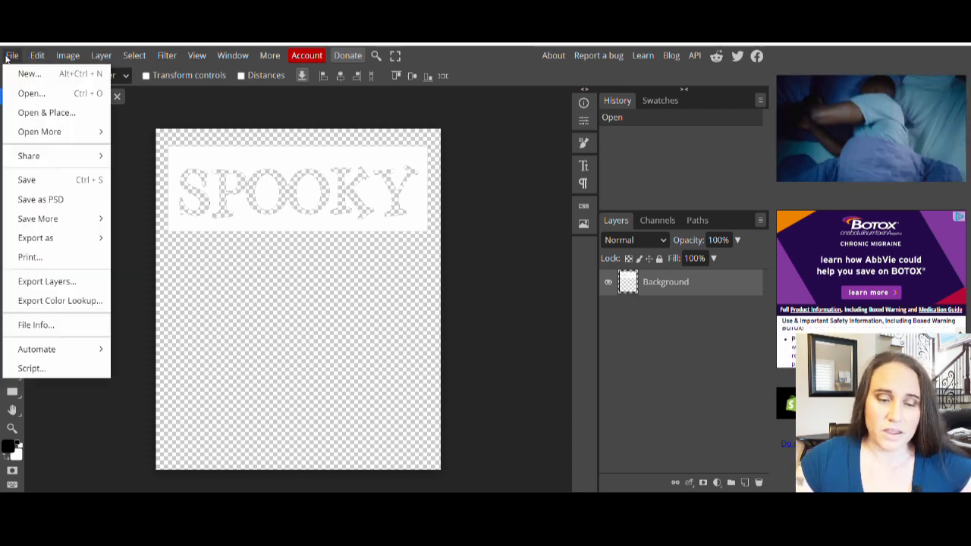
left_click(27, 116)
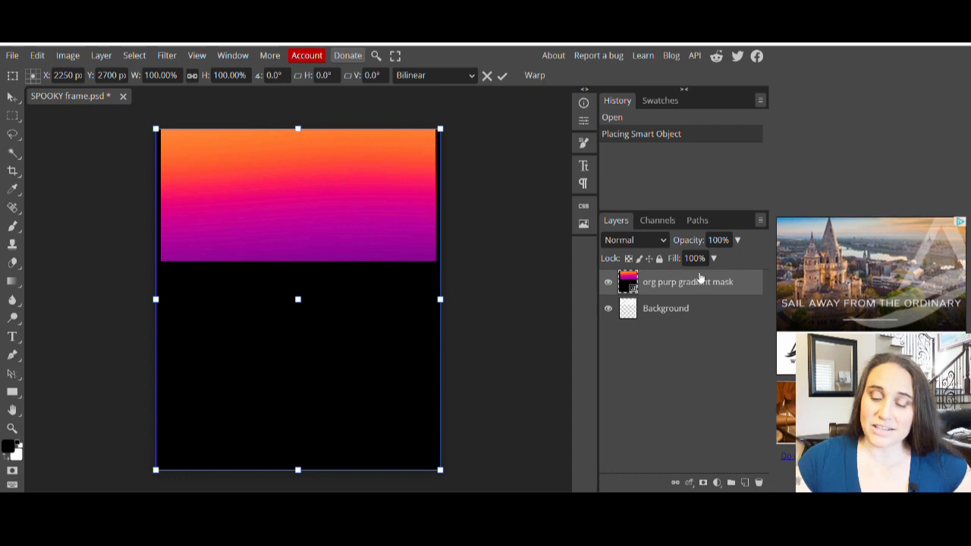
Step: Apply the org purp gradient mask layer as a clipping mask on the SPOOKY frame's Background layer
left_click(683, 310)
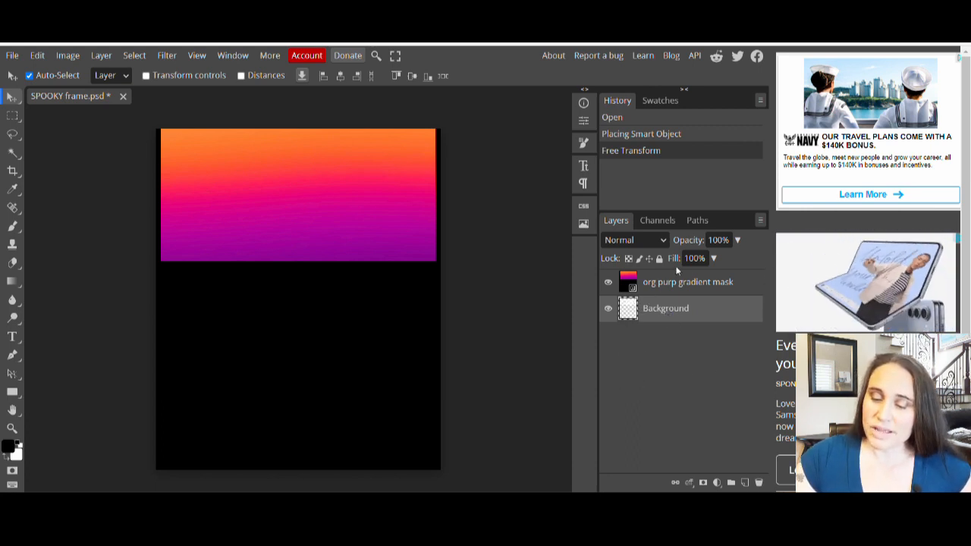
left_click(629, 283)
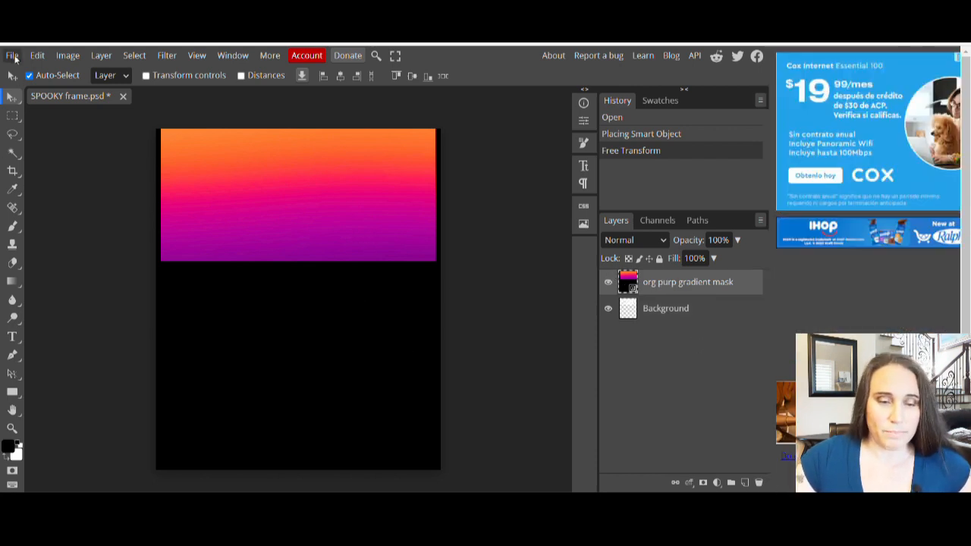
left_click(98, 59)
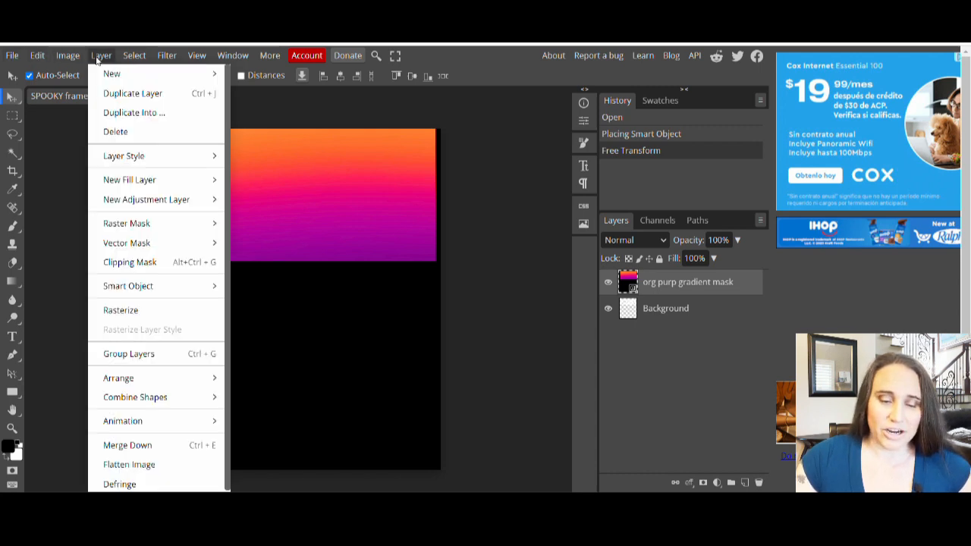
left_click(114, 265)
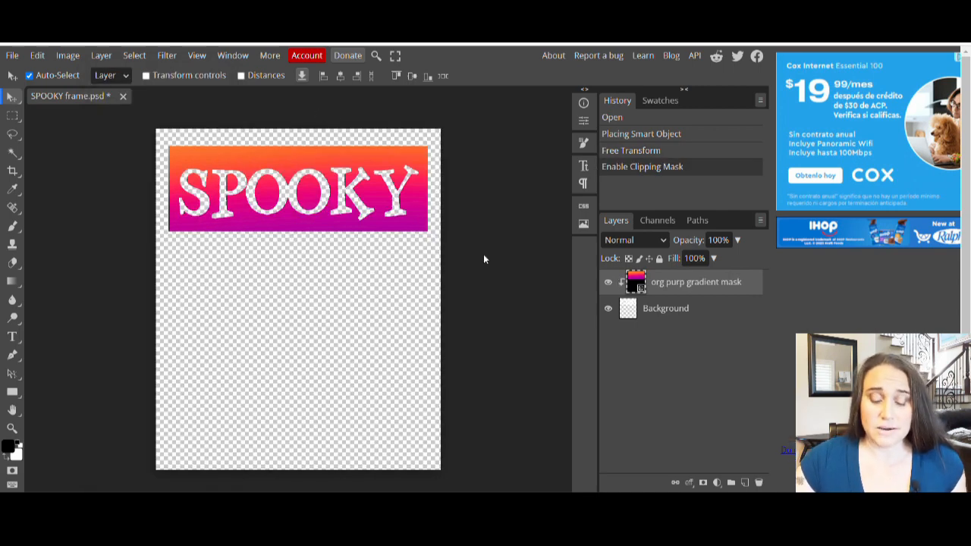
Step: Export the gradient version as a 4500 × 5400 px PNG named "SPOOKY grad"
left_click(14, 58)
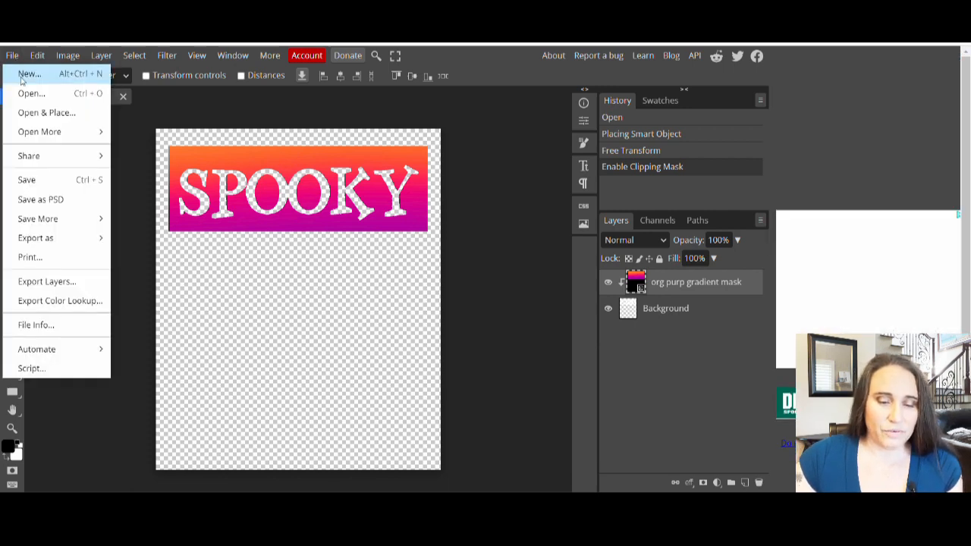
mouse_move(54, 244)
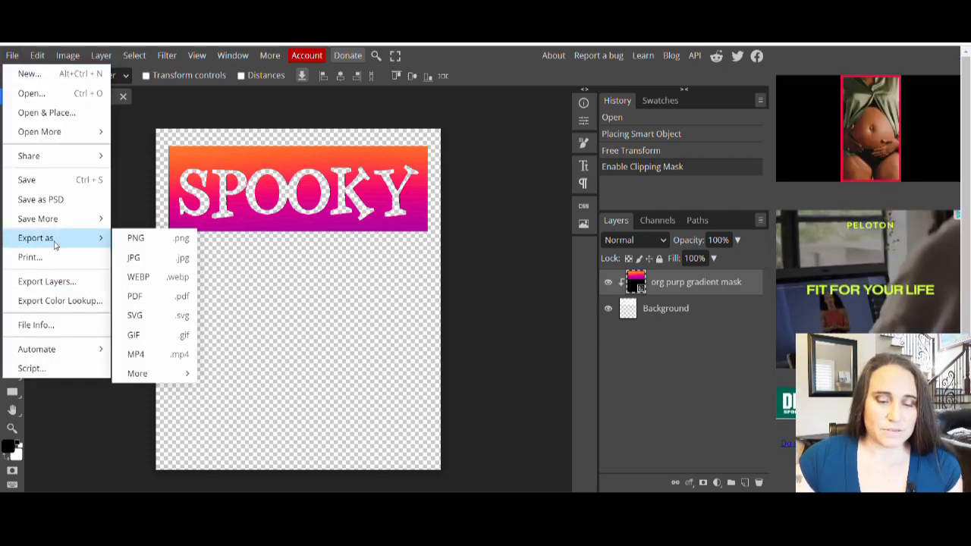
left_click(138, 241)
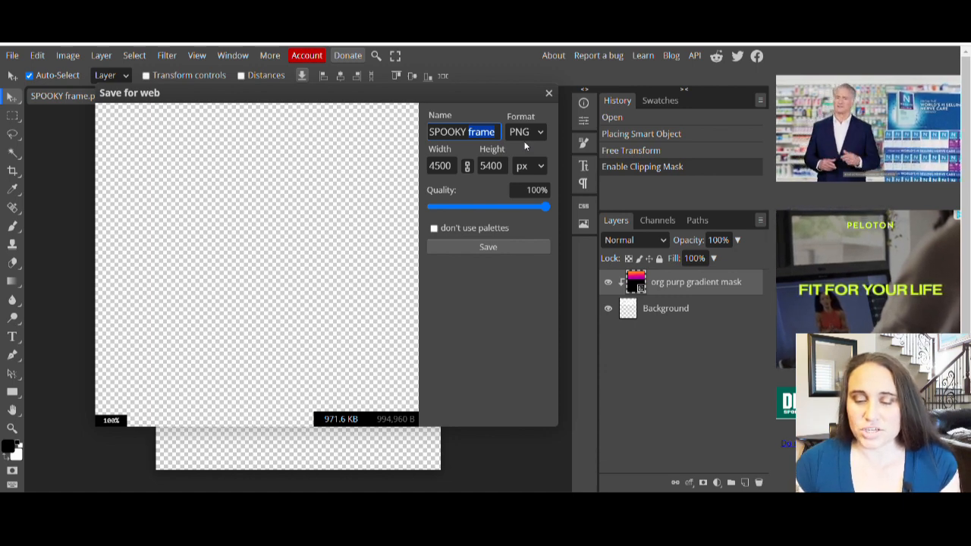
key("BackSpace")
type("grad")
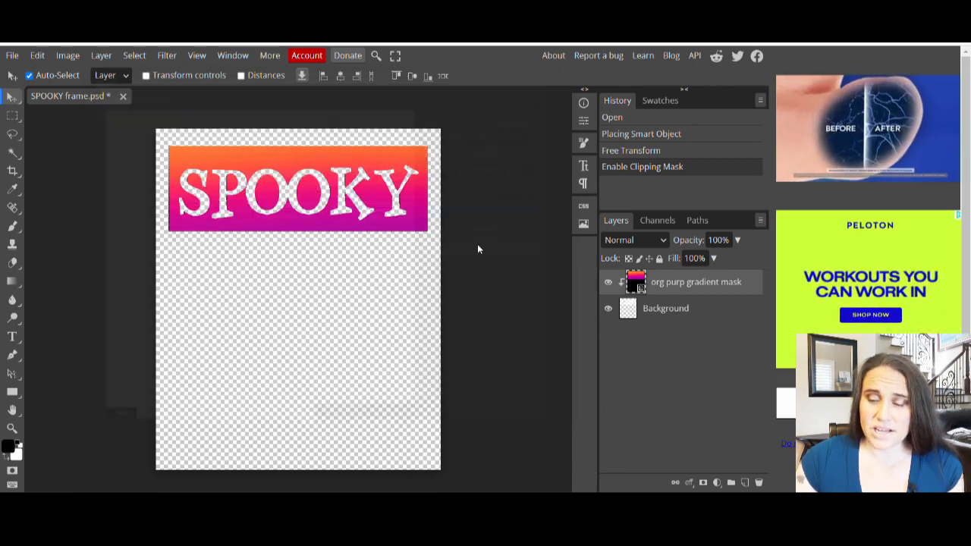
left_click(477, 243)
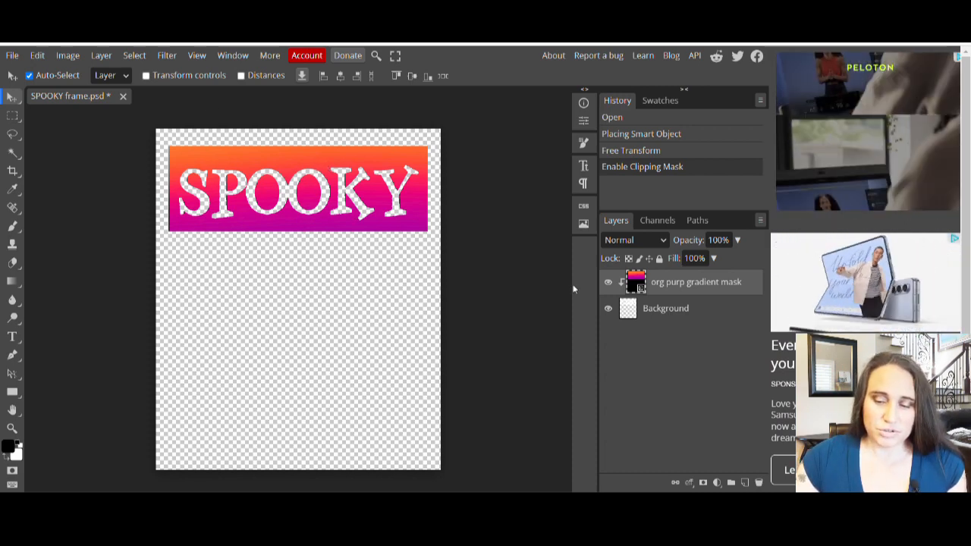
Step: Place the halloween print mask image above the gradient layer and apply it as a clipping mask
left_click(9, 58)
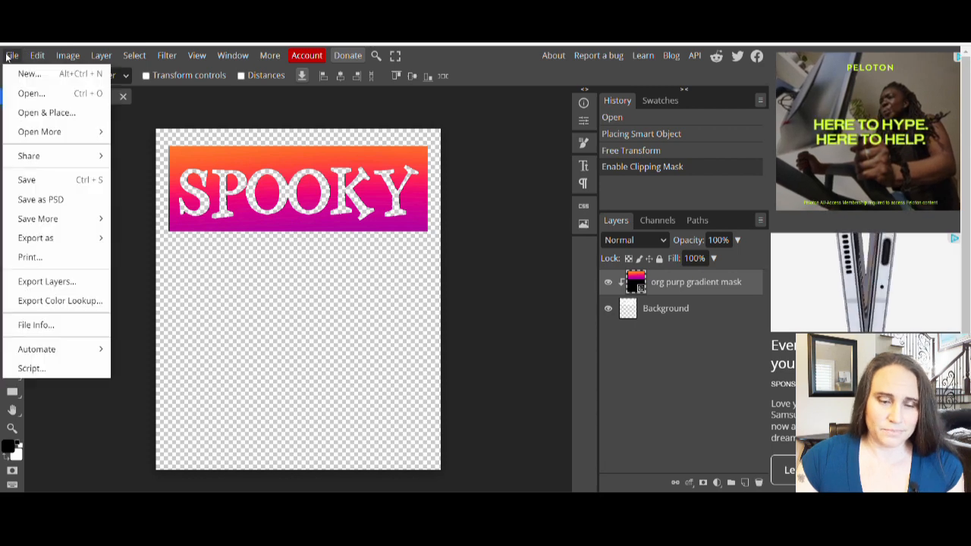
left_click(27, 112)
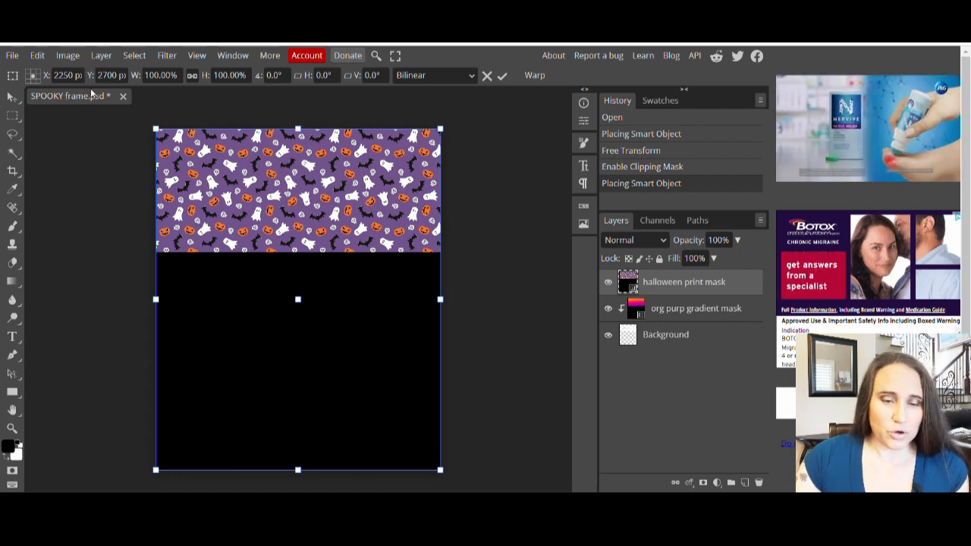
left_click(104, 57)
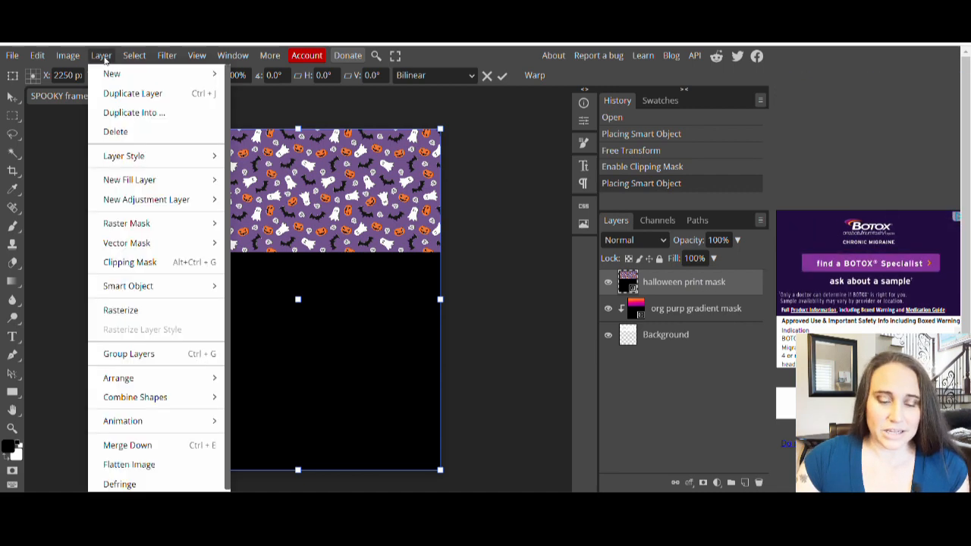
left_click(137, 264)
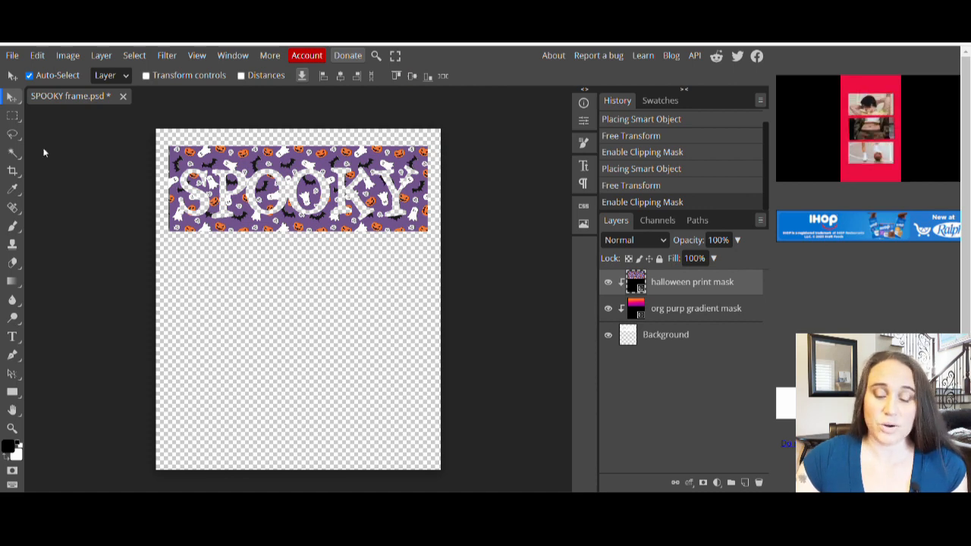
Step: Export the Halloween print version as a 4500 × 5400 px PNG named "SPOOKY pattern"
left_click(12, 55)
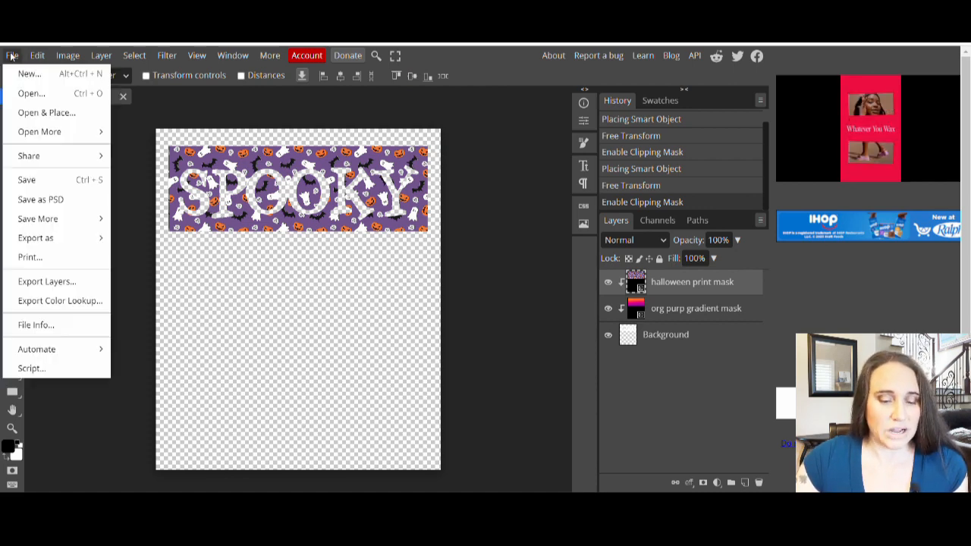
mouse_move(38, 244)
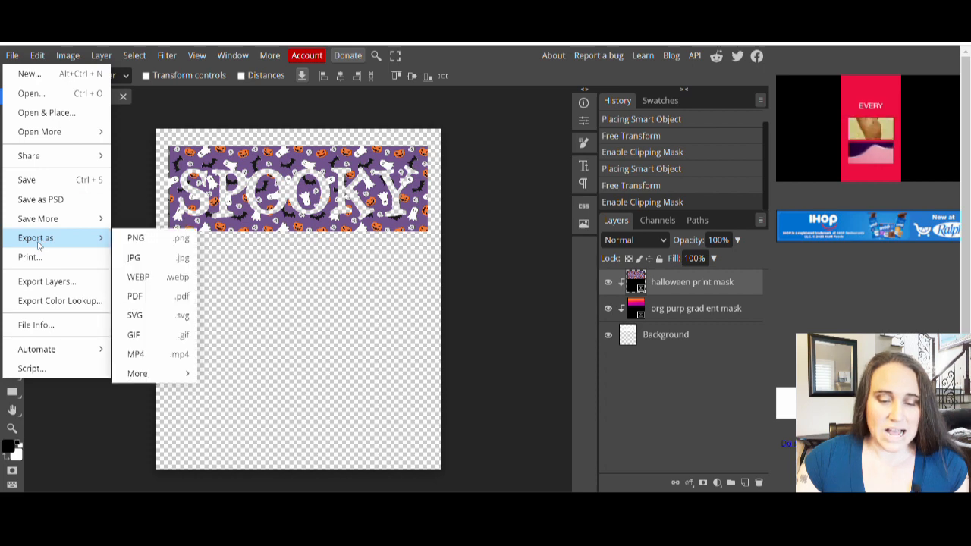
left_click(135, 239)
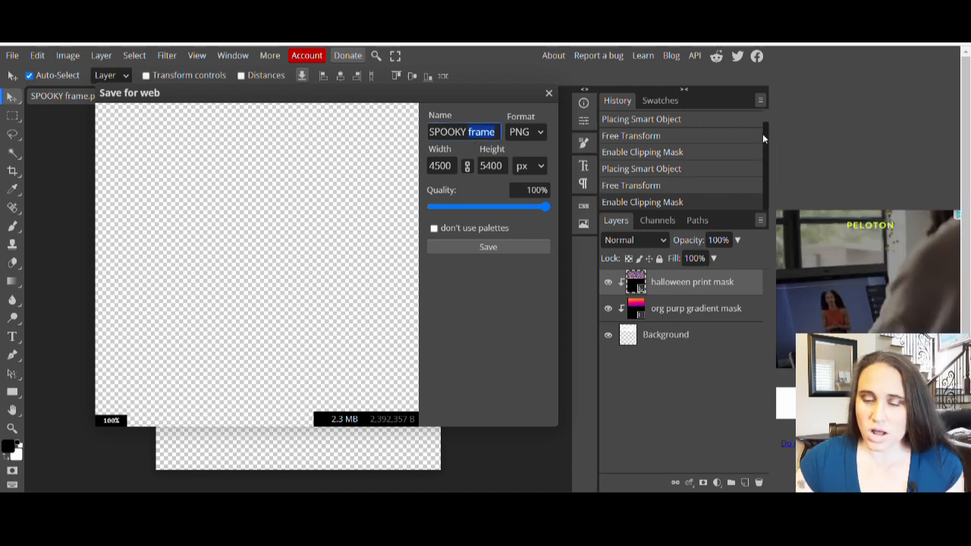
type("pattern")
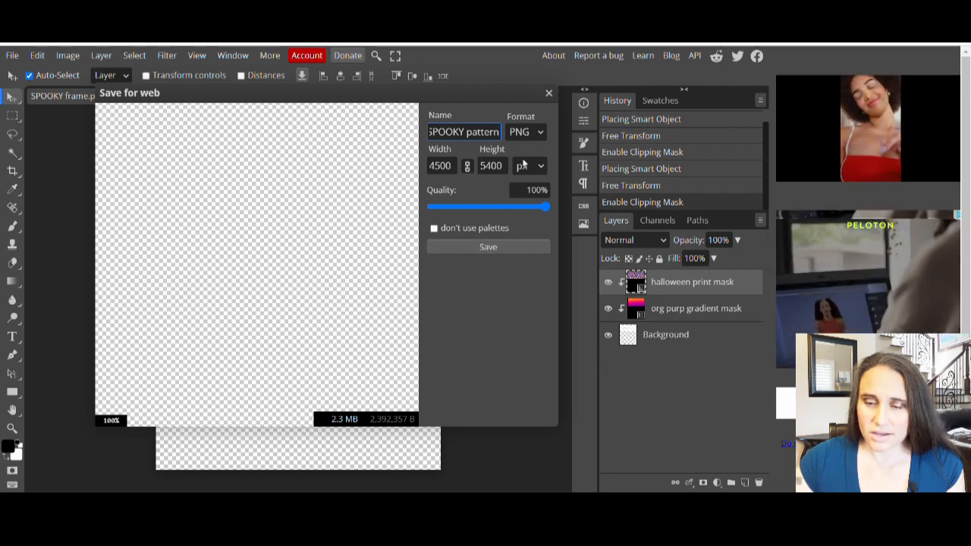
left_click(482, 250)
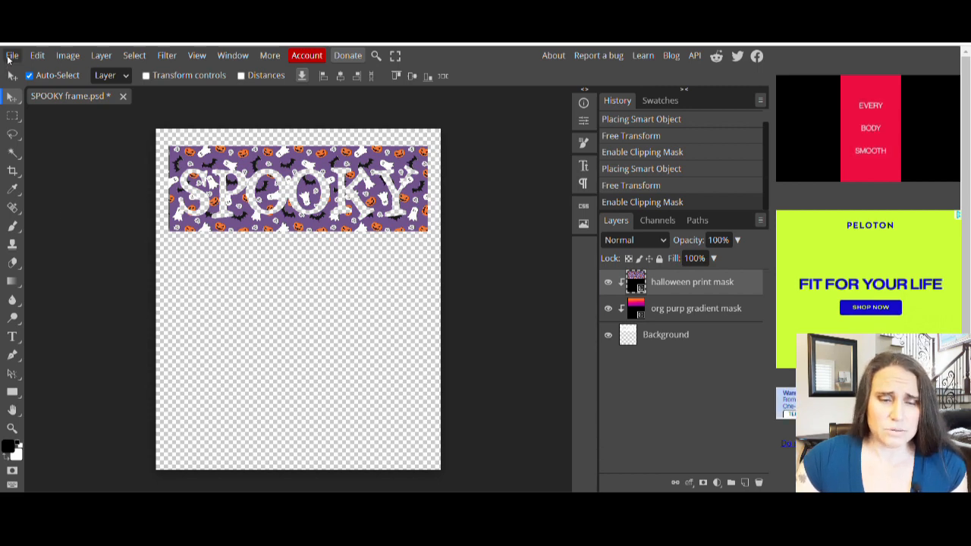
Step: Place the halloween tie dye mask image above the print layer and apply it as a clipping mask
left_click(10, 56)
left_click(20, 112)
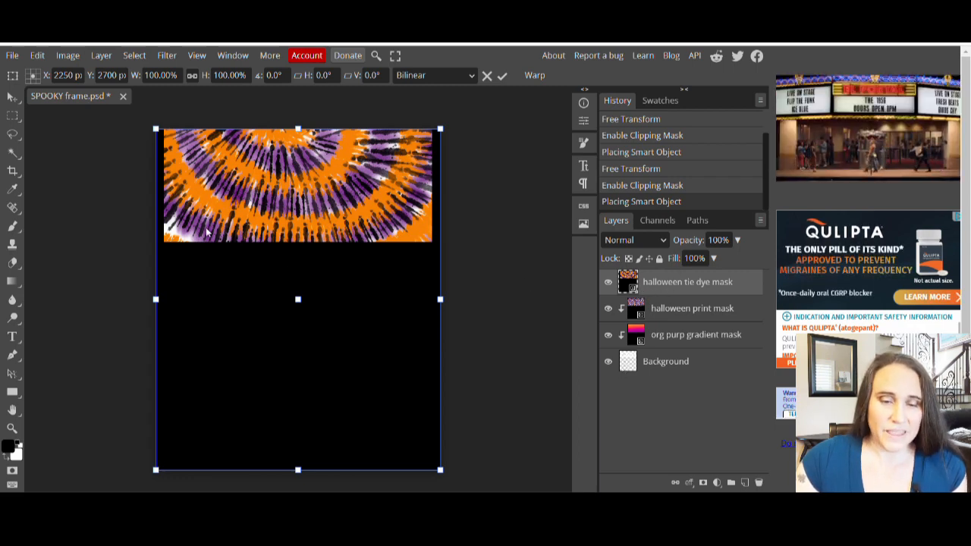
left_click(106, 61)
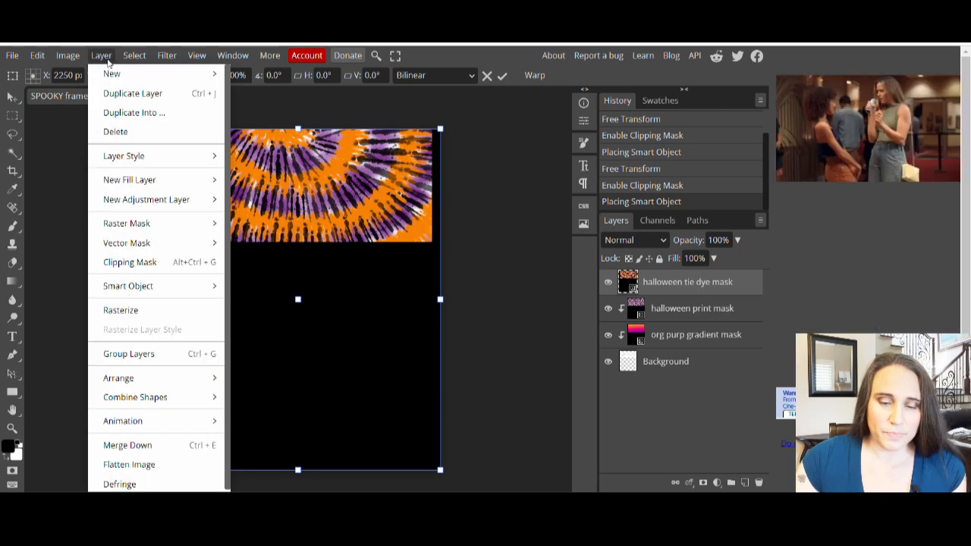
left_click(114, 262)
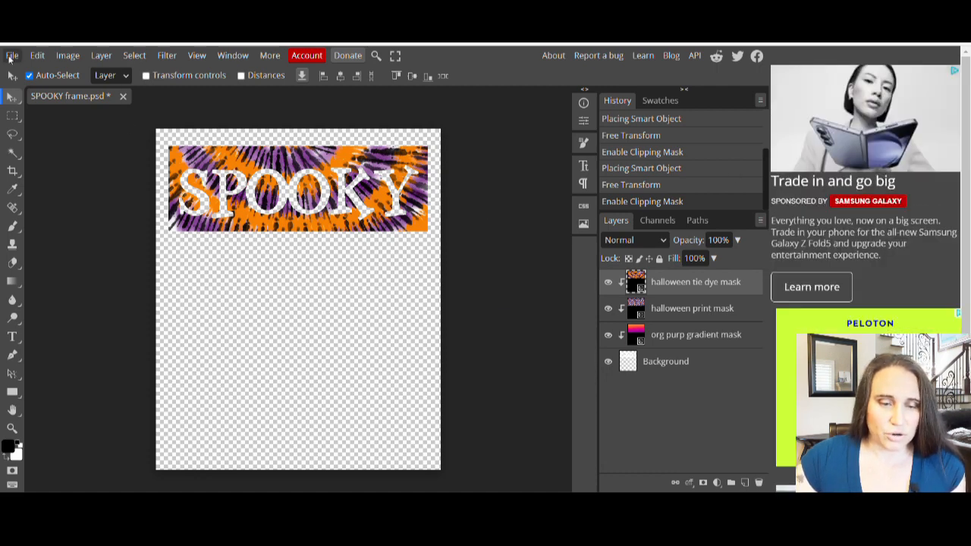
Step: Export the tie-dye version as a 4500 × 5400 px PNG named "SPOOKY tie dye"
left_click(12, 56)
mouse_move(22, 241)
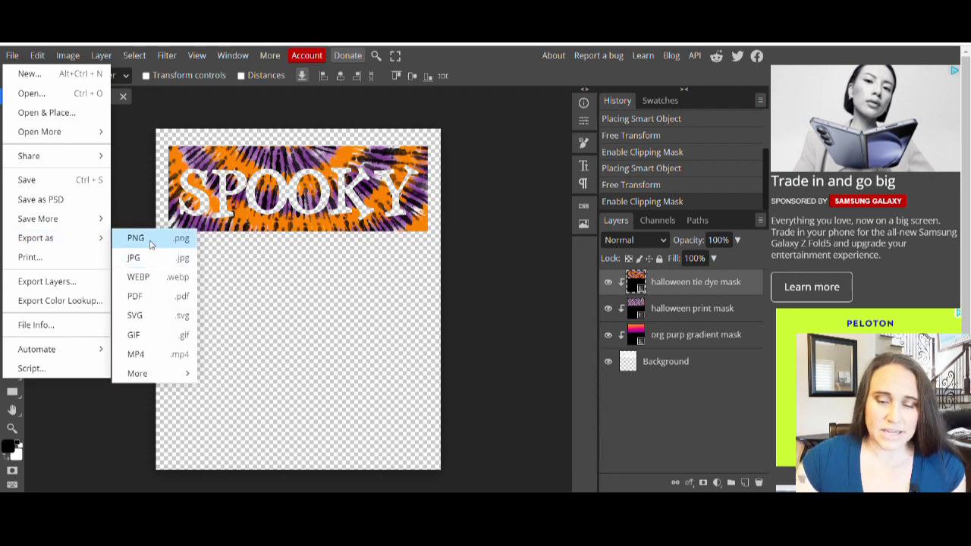
left_click(151, 241)
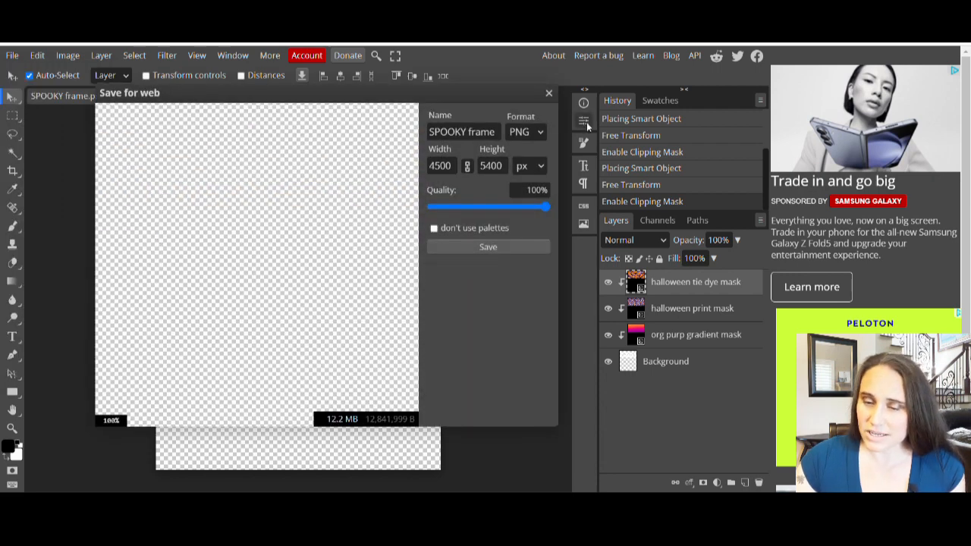
double_click(472, 132)
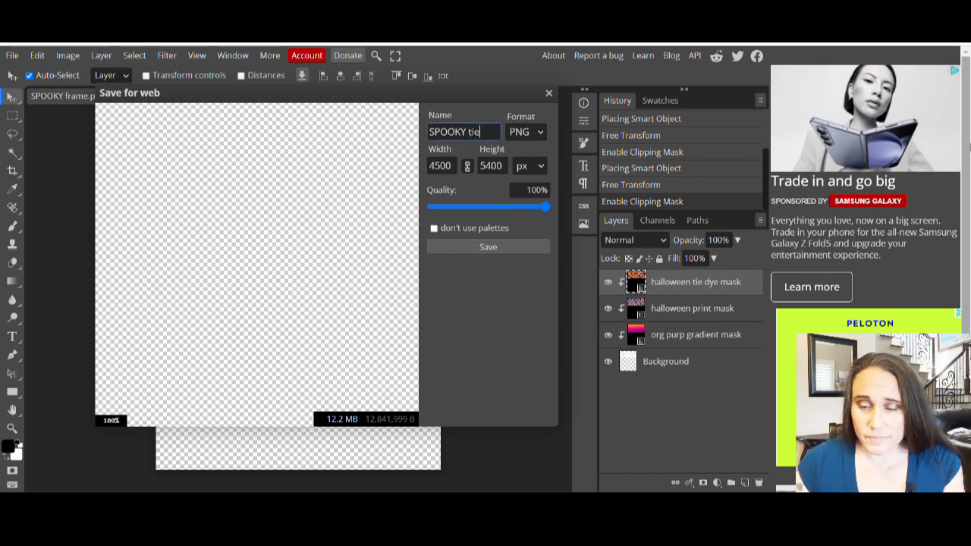
type("tie dye")
left_click(481, 245)
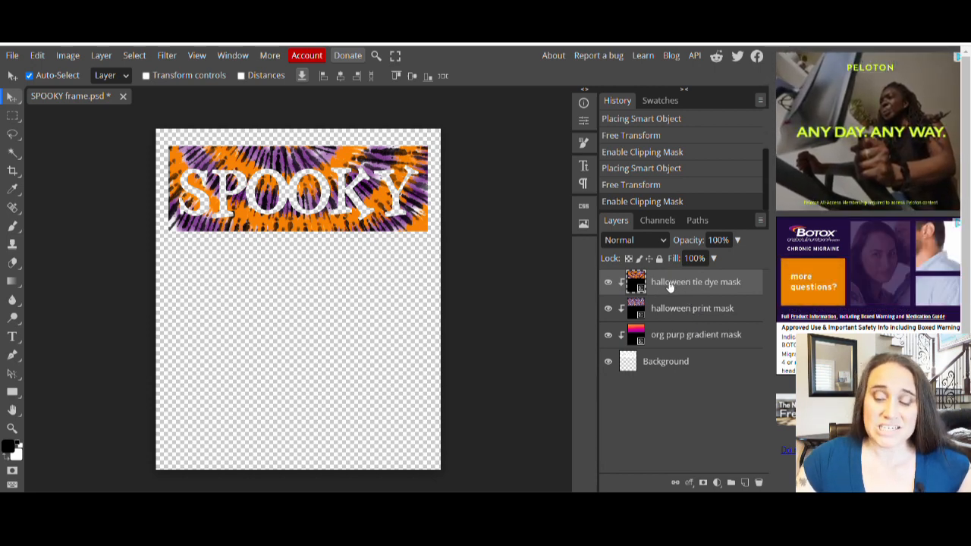
Step: Reorder the layers so halloween tie dye mask sits below halloween print mask and org purp gradient mask is uppermost
left_click_drag(666, 296, 667, 323)
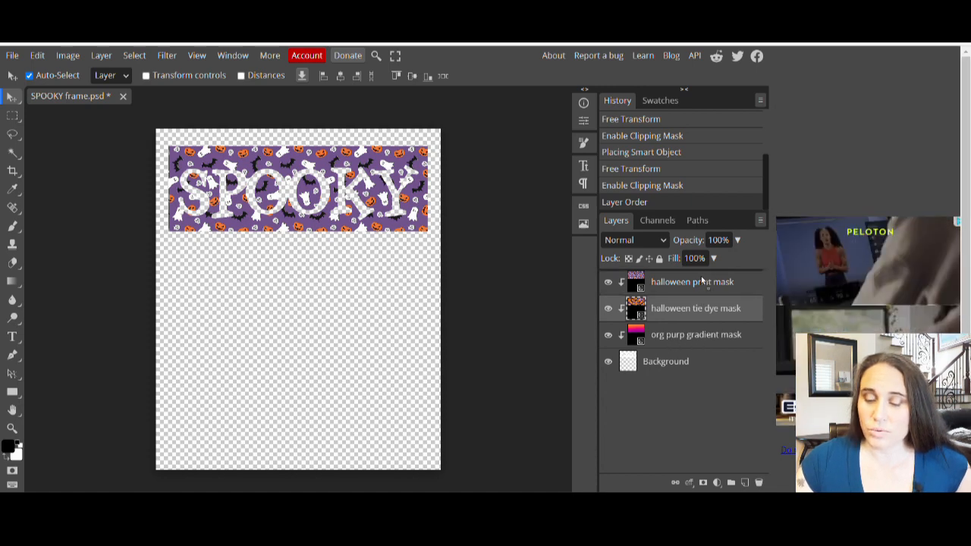
left_click_drag(696, 335, 703, 280)
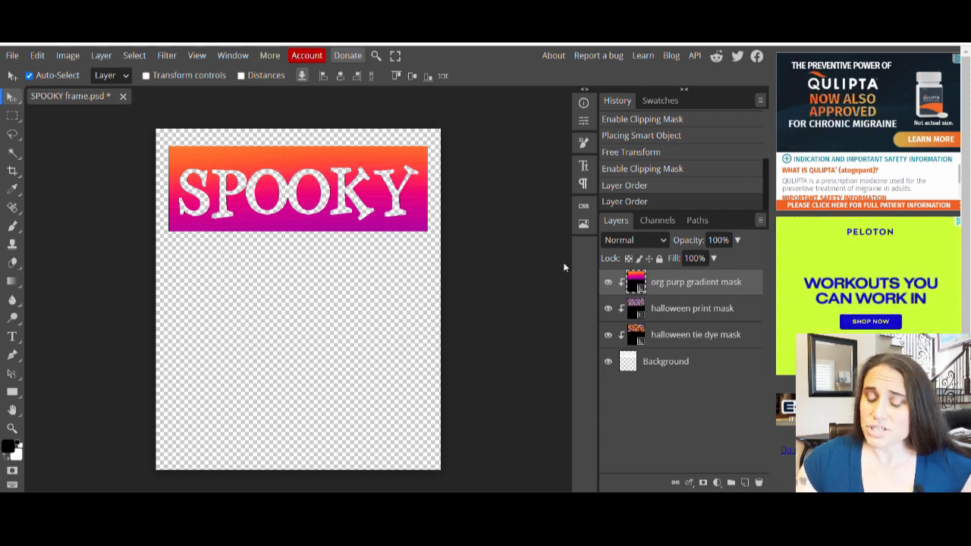
Step: Delete the halloween print mask layer and select the org purp gradient mask layer
right_click(663, 315)
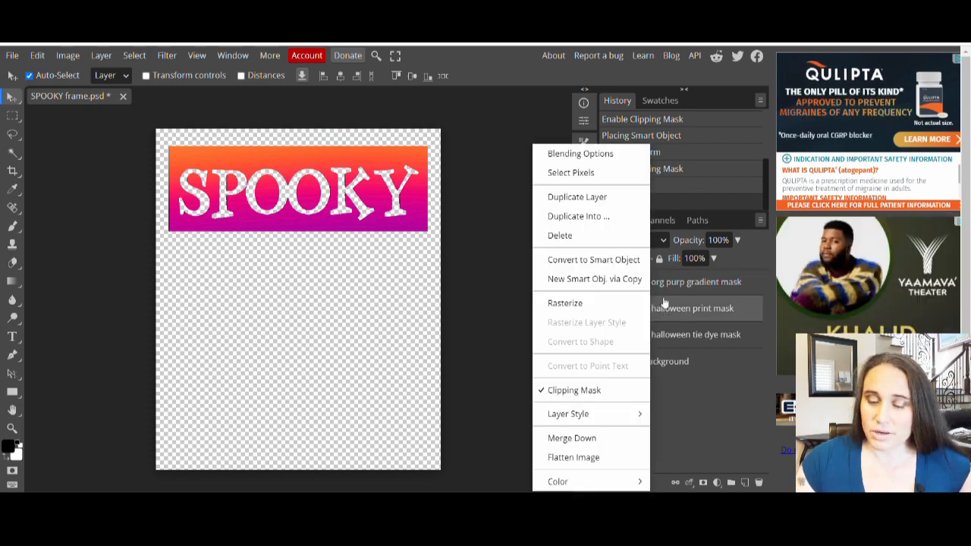
left_click(559, 236)
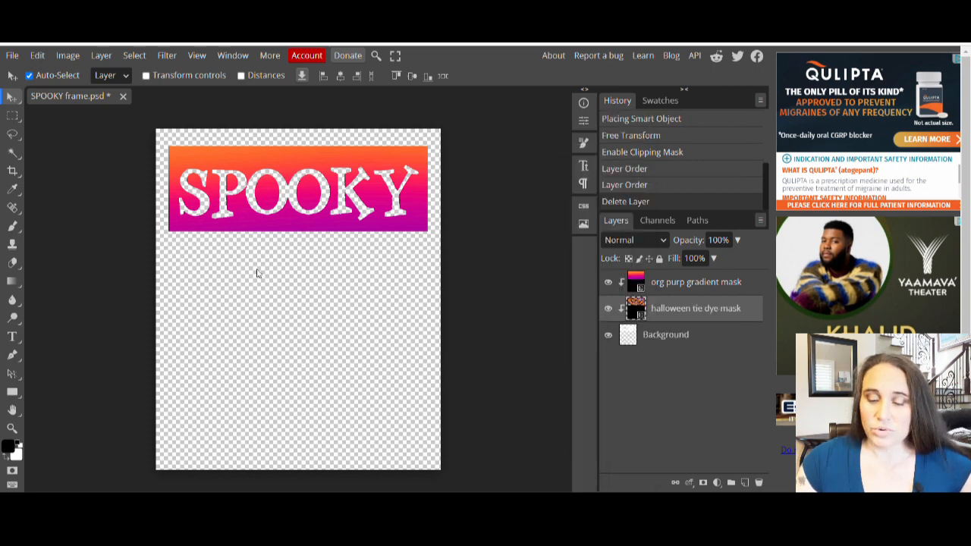
left_click(682, 346)
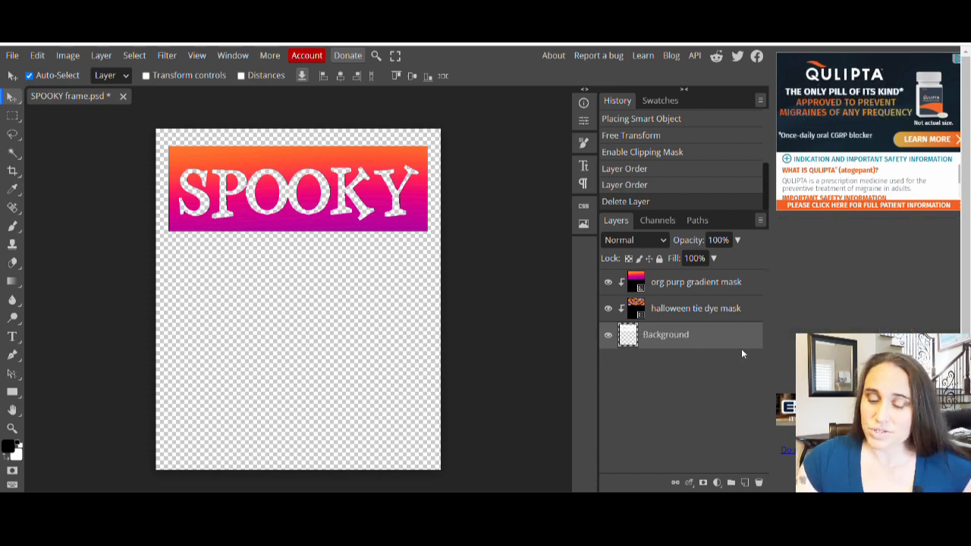
left_click(671, 287)
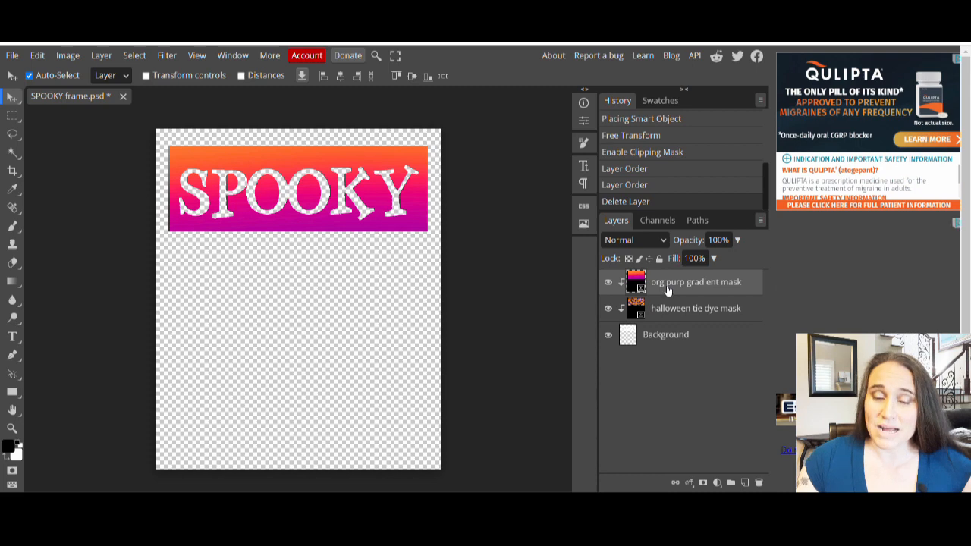
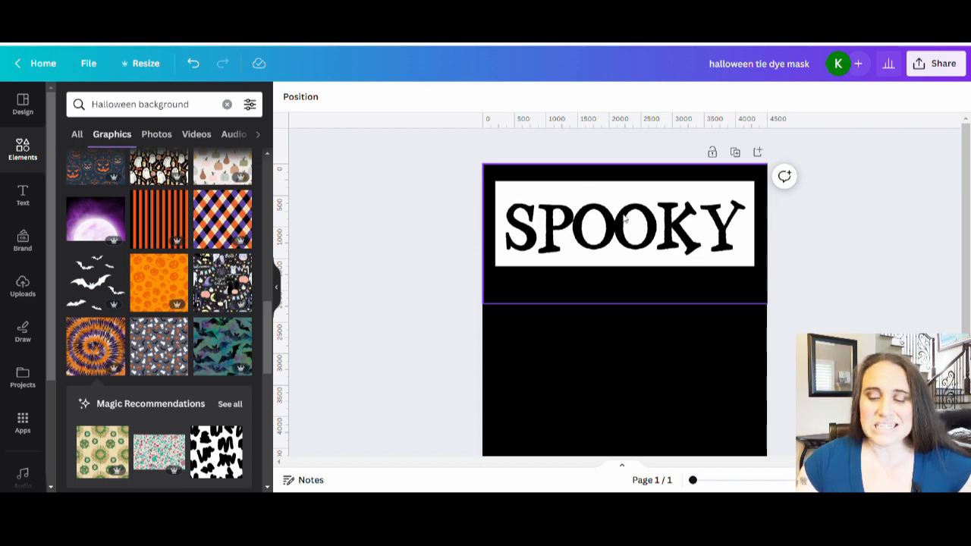
Step: In the Canva design, add a second page and set its background to dark grey
left_click(666, 373)
scroll(683, 330, "down", 3)
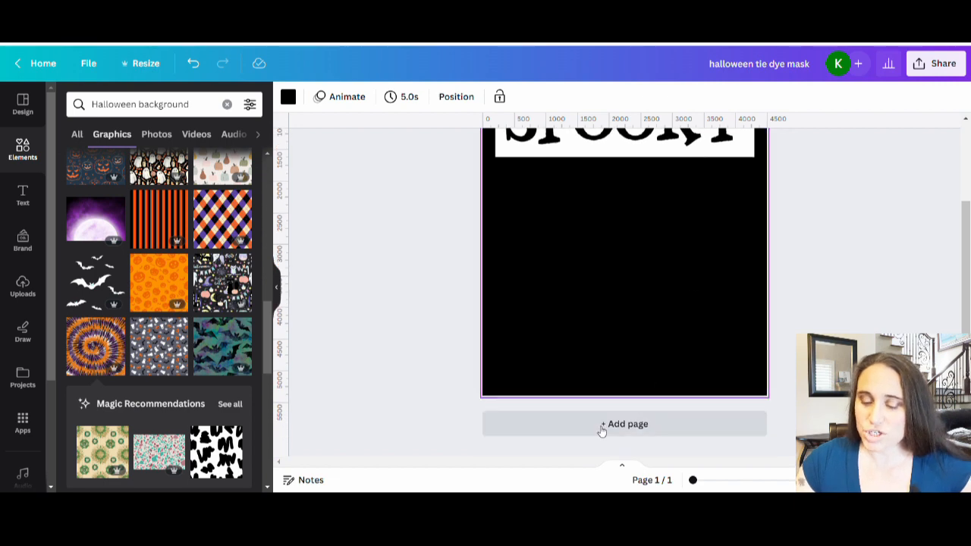
left_click(598, 427)
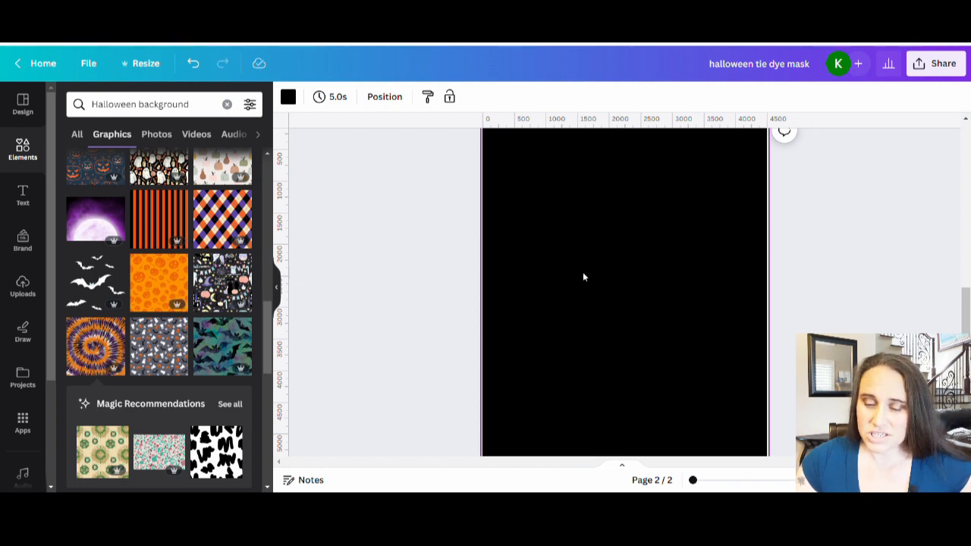
left_click(288, 97)
left_click(142, 423)
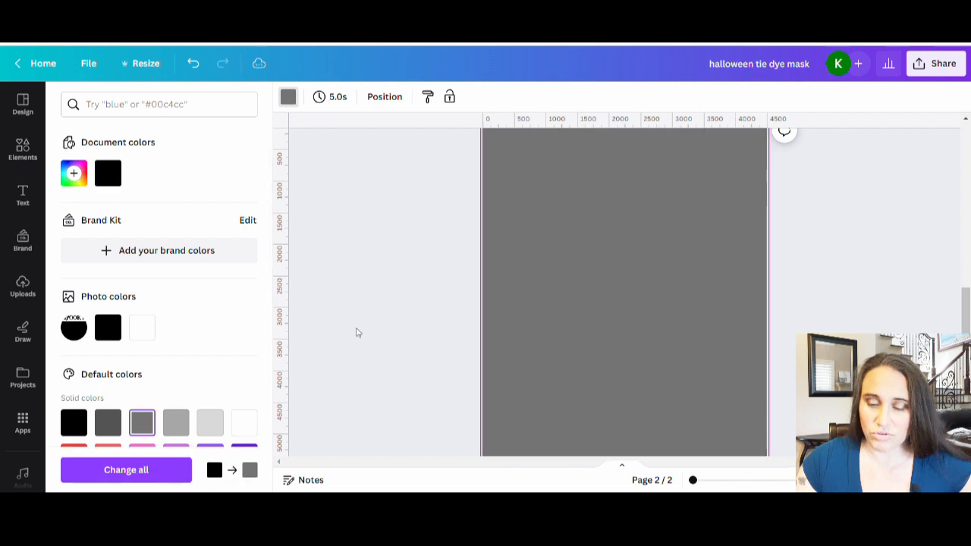
left_click(107, 422)
left_click(382, 352)
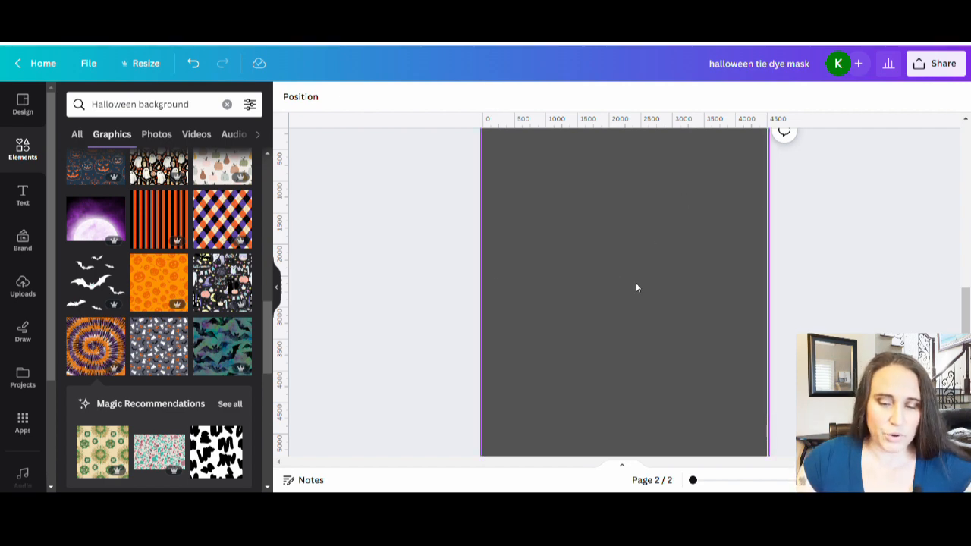
Step: Upload the exported print, tie-dye and gradient SPOOKY images and place all three on the grey page
left_click(23, 295)
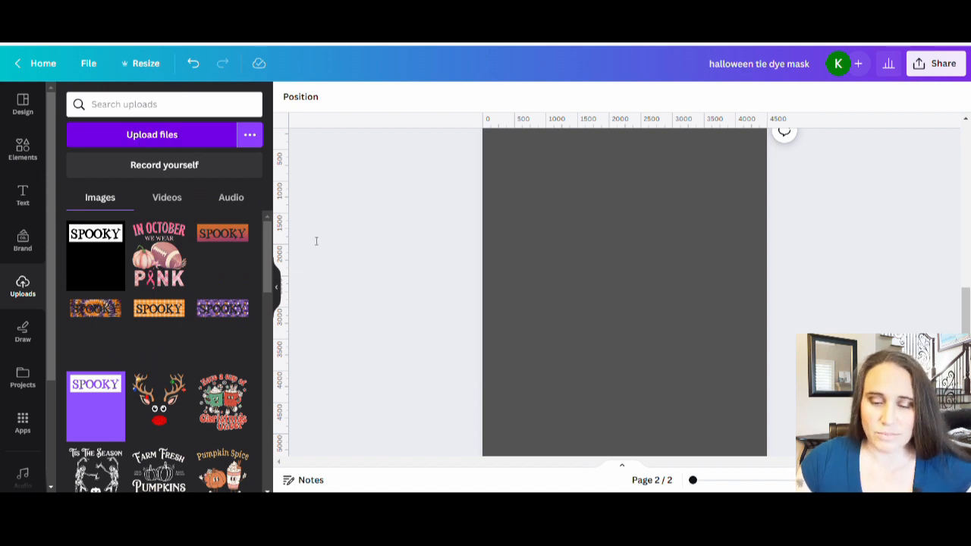
left_click(112, 135)
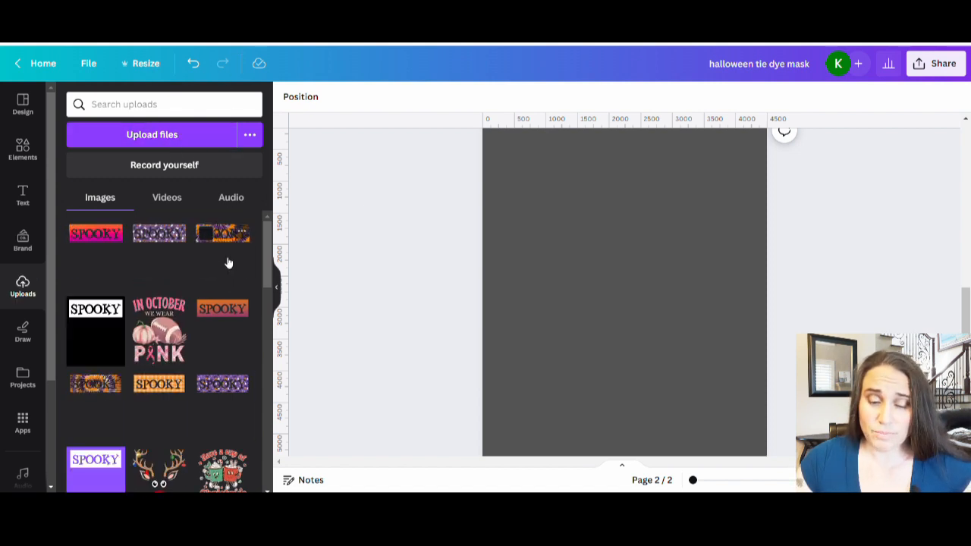
left_click(228, 262)
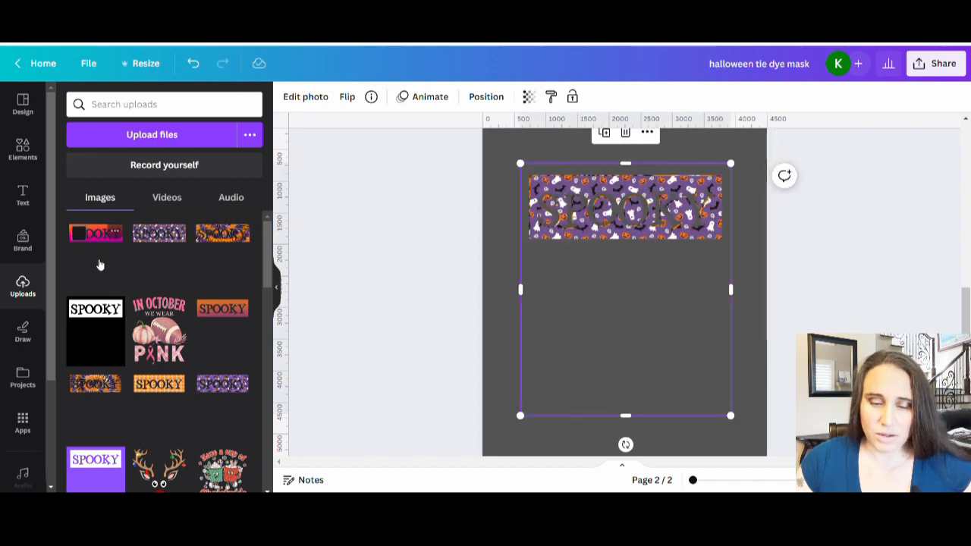
left_click(277, 294)
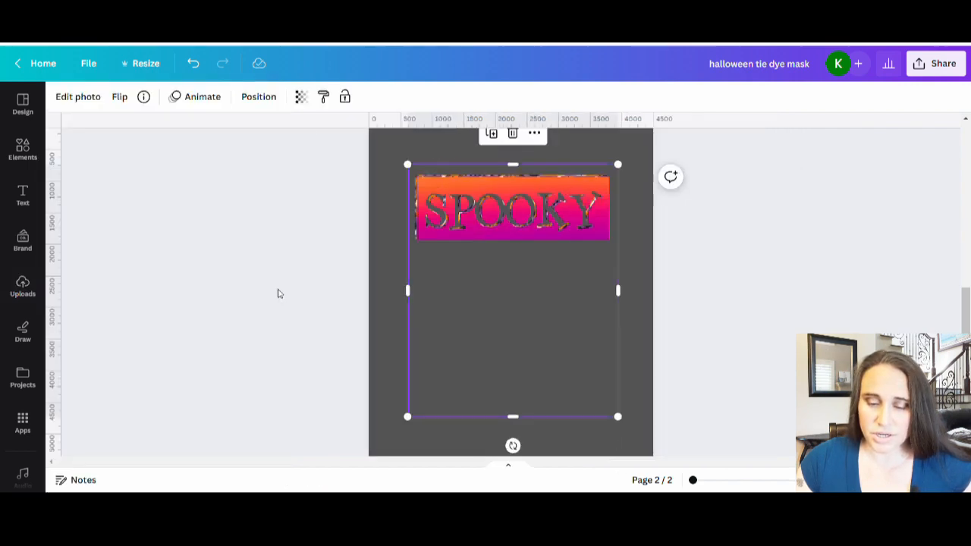
Step: Spread the three SPOOKY images down the page and crop the empty area below the print and tie-dye ones
left_click(246, 279)
left_click_drag(489, 228, 516, 164)
mouse_move(532, 230)
left_mouse_down()
mouse_move(536, 249)
mouse_move(536, 228)
left_mouse_up()
left_click_drag(531, 349, 547, 184)
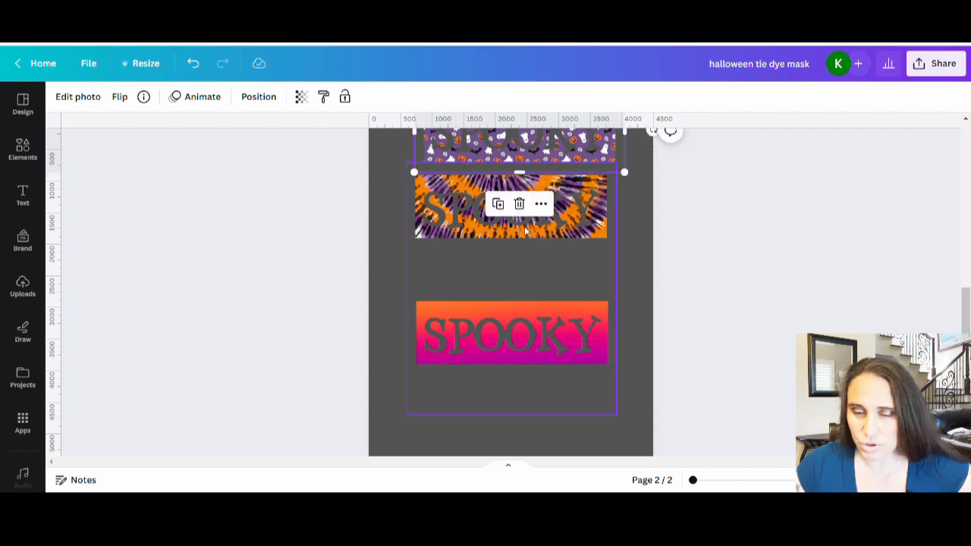
left_click(527, 233)
left_click_drag(514, 417, 513, 250)
Step: Crop the empty area below the gradient SPOOKY image, align it to the page's left edge and enlarge it to full page width
left_click(506, 335)
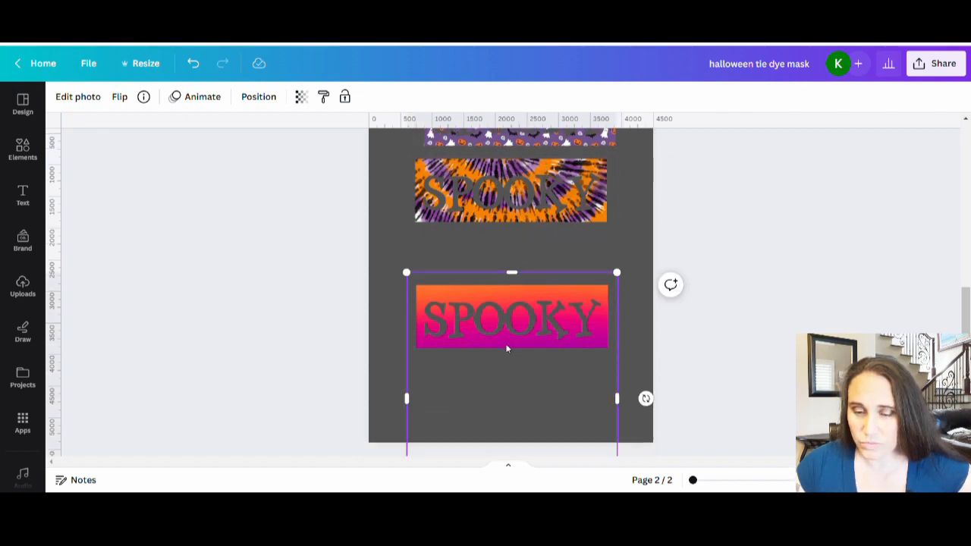
scroll(519, 425, "down", 2)
left_click_drag(523, 453, 492, 338)
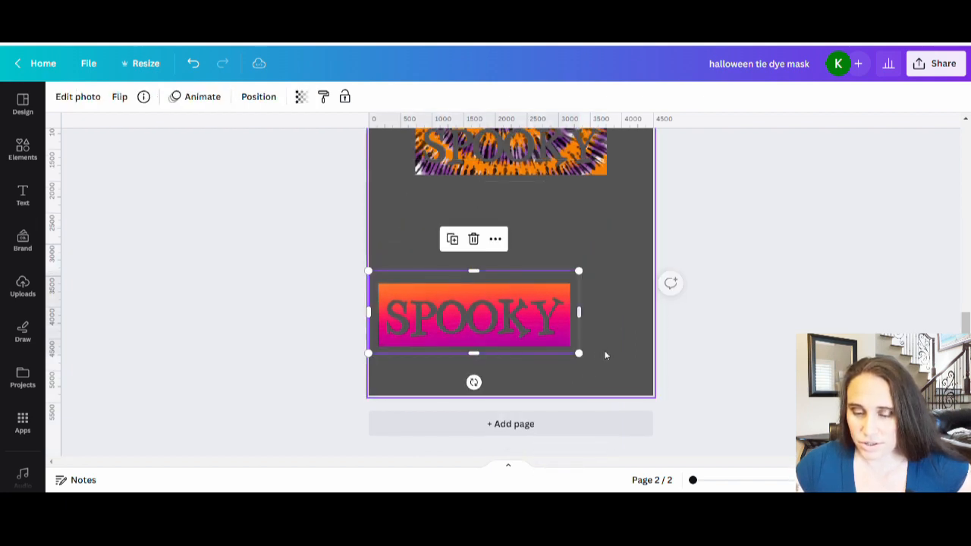
left_click_drag(581, 362, 646, 416)
Step: Enlarge the tie-dye and print SPOOKY images to full page width, stacked above the gradient one
scroll(582, 256, "up", 2)
left_click_drag(564, 235, 519, 275)
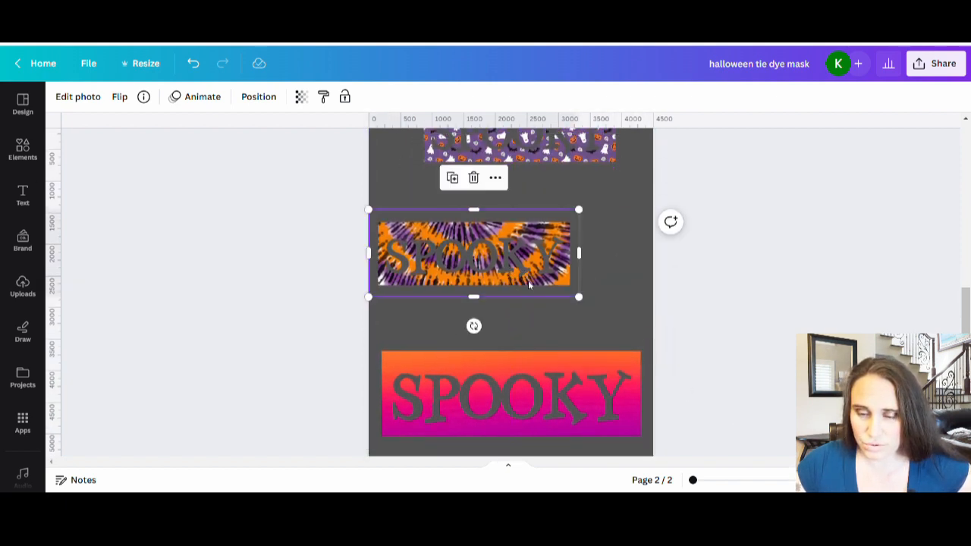
left_click_drag(581, 299, 625, 380)
scroll(570, 255, "up", 2)
left_click_drag(570, 255, 654, 302)
scroll(670, 360, "down", 2)
left_click(615, 309)
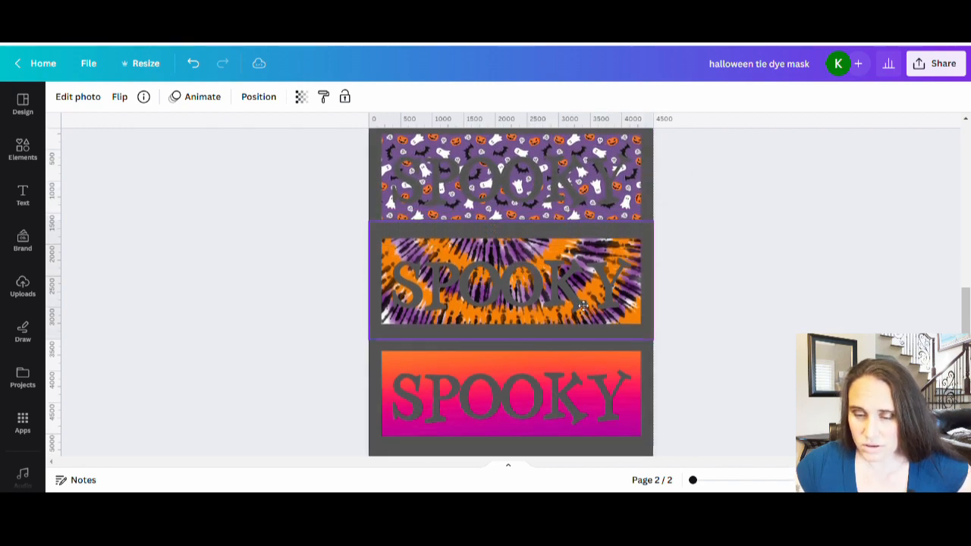
left_click(741, 282)
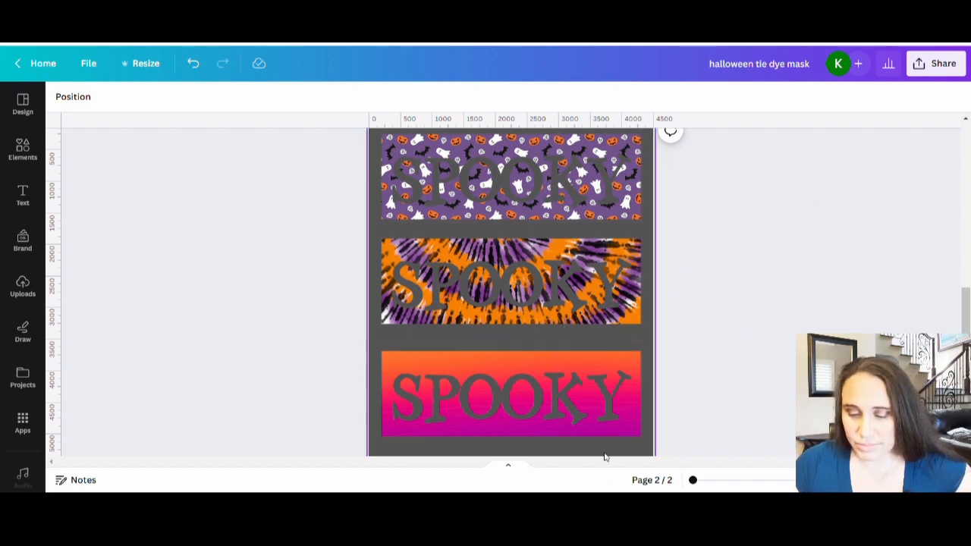
Step: Preview the second page's background in white, and set it to black
scroll(628, 309, "down", 2)
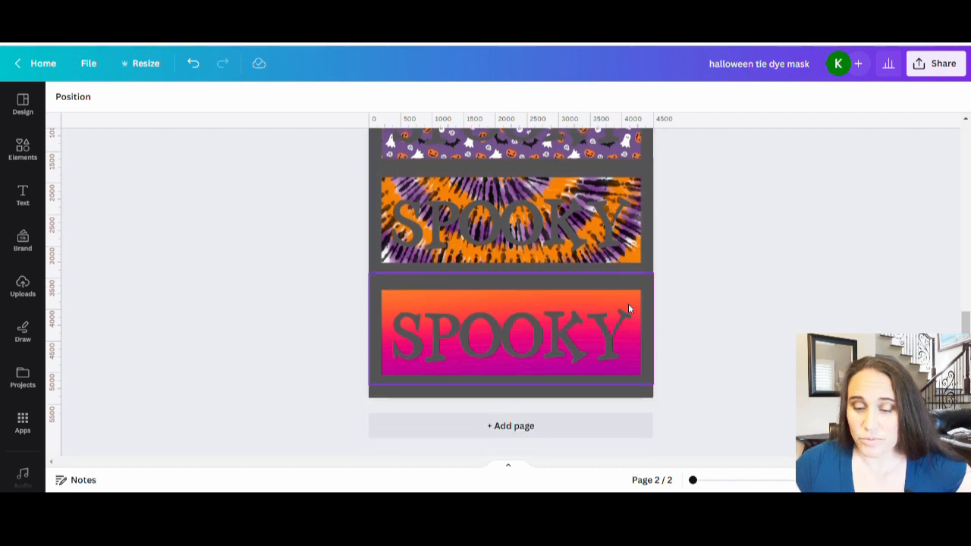
left_click(637, 396)
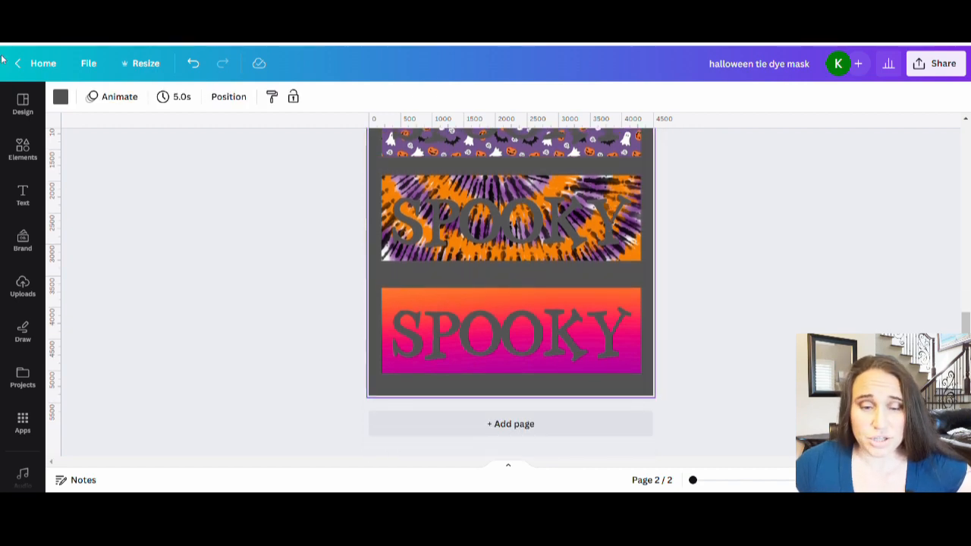
left_click(61, 96)
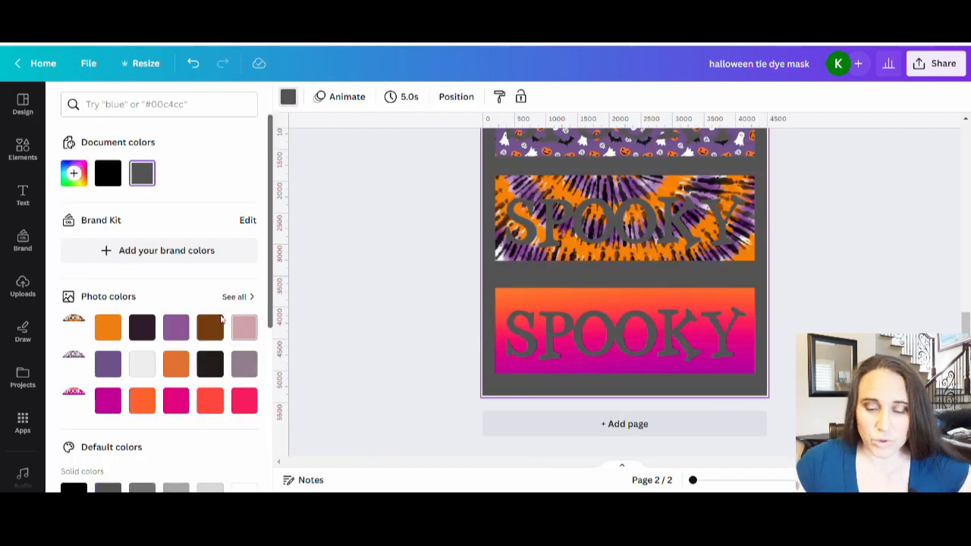
scroll(216, 326, "down", 3)
left_click(249, 378)
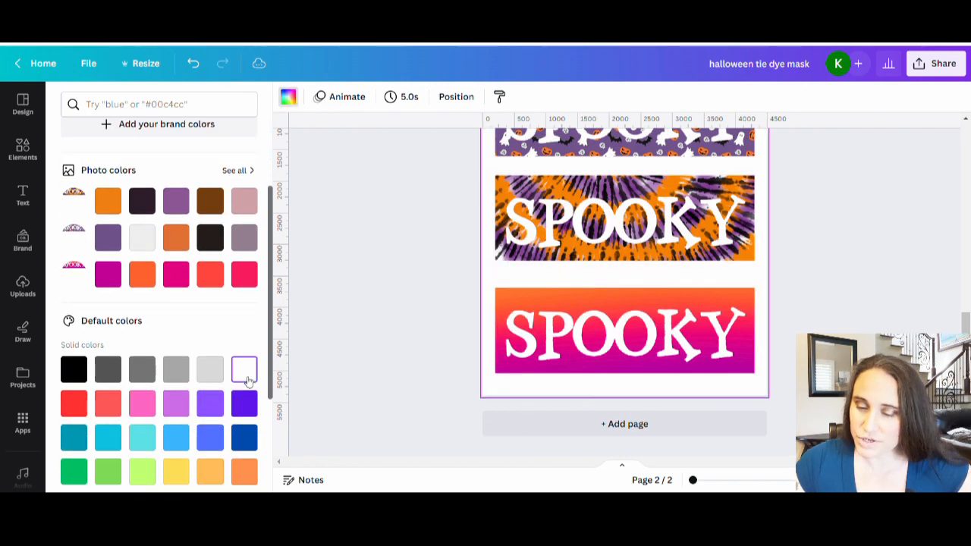
scroll(679, 346, "up", 2)
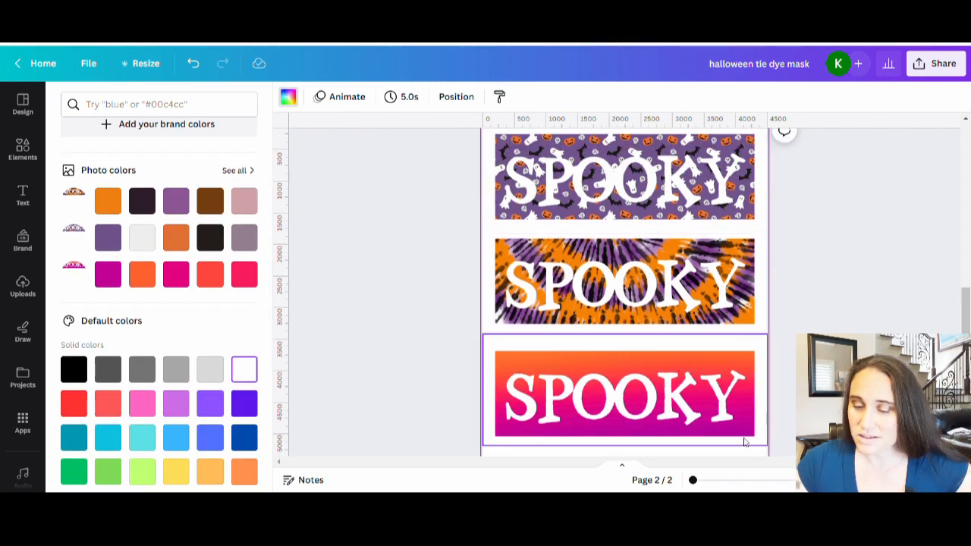
left_click(79, 371)
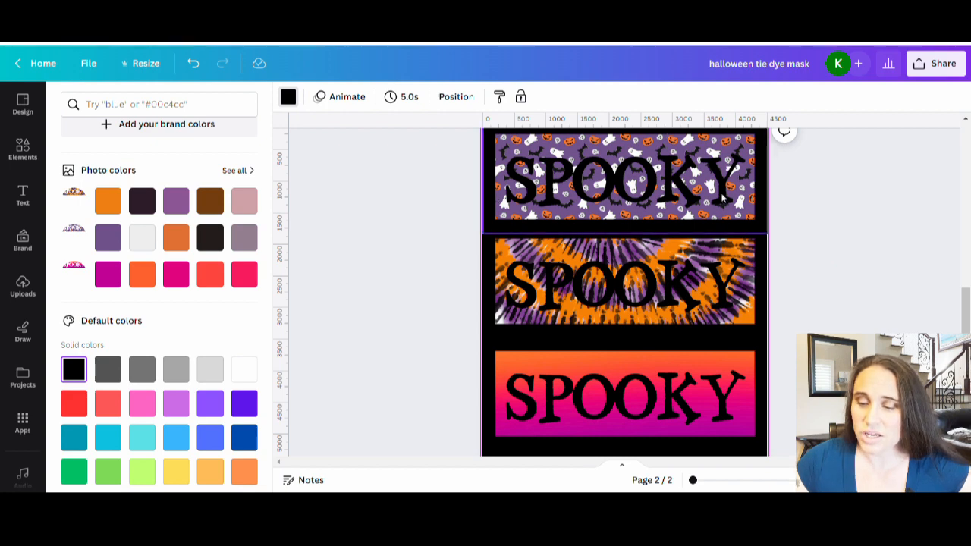
Step: Apply an Outline shadow effect to the purple print SPOOKY image with color #FFFFFF and size 5
left_click(531, 174)
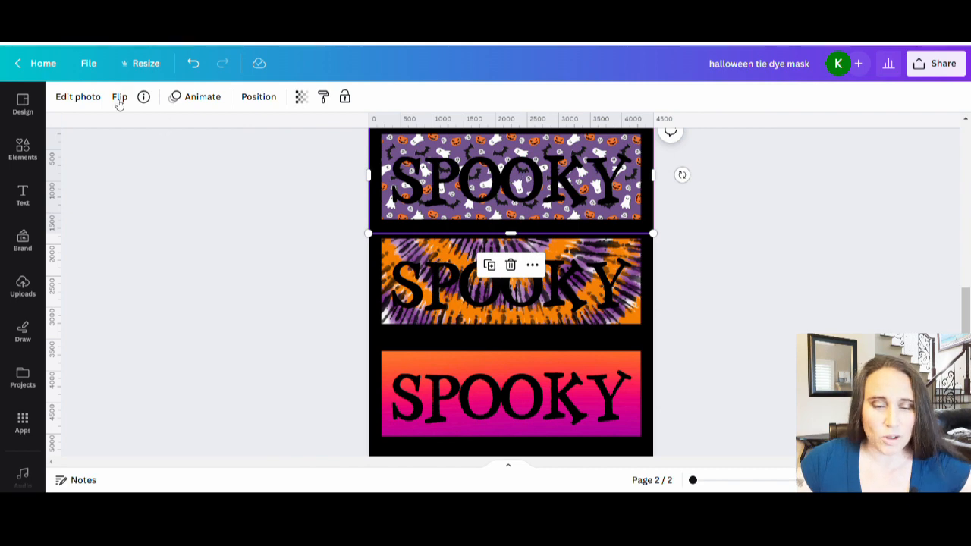
left_click(78, 100)
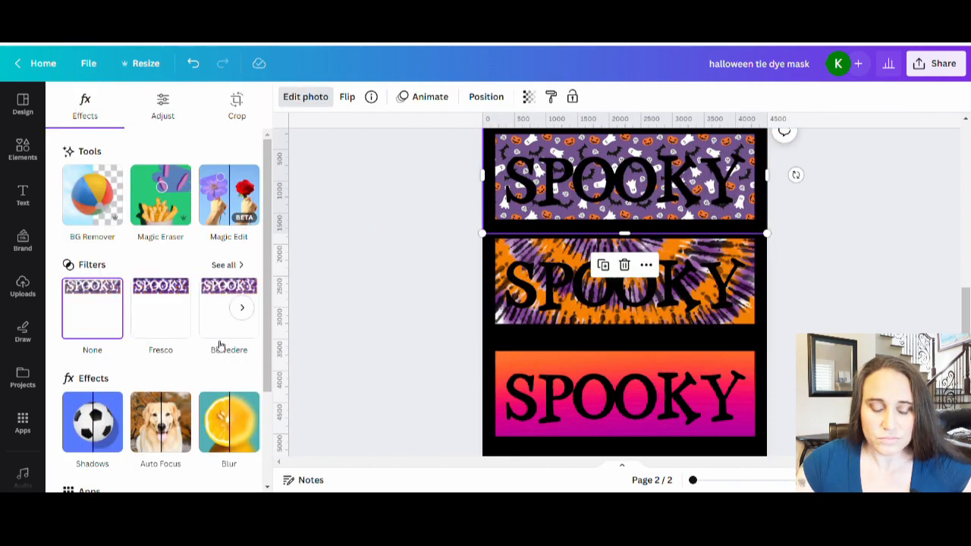
left_click(85, 427)
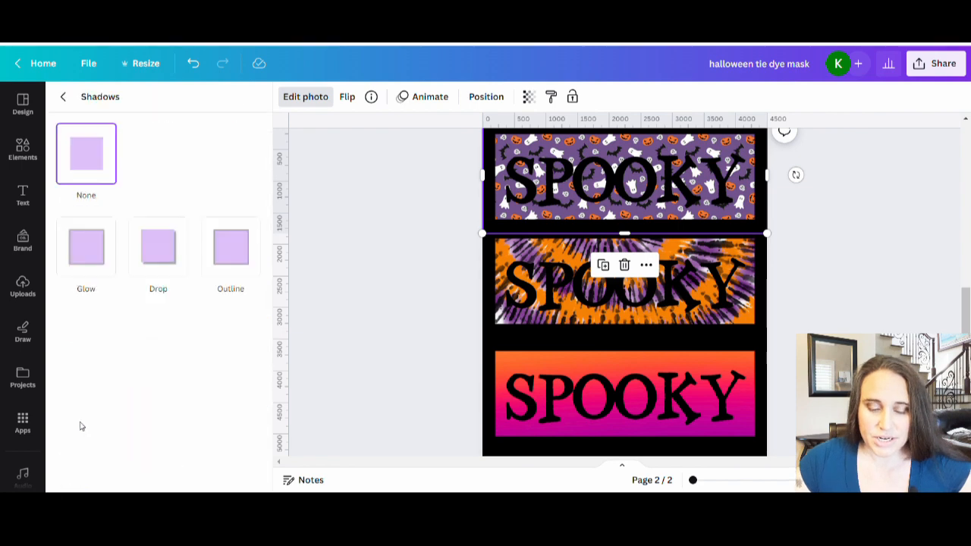
left_click(220, 272)
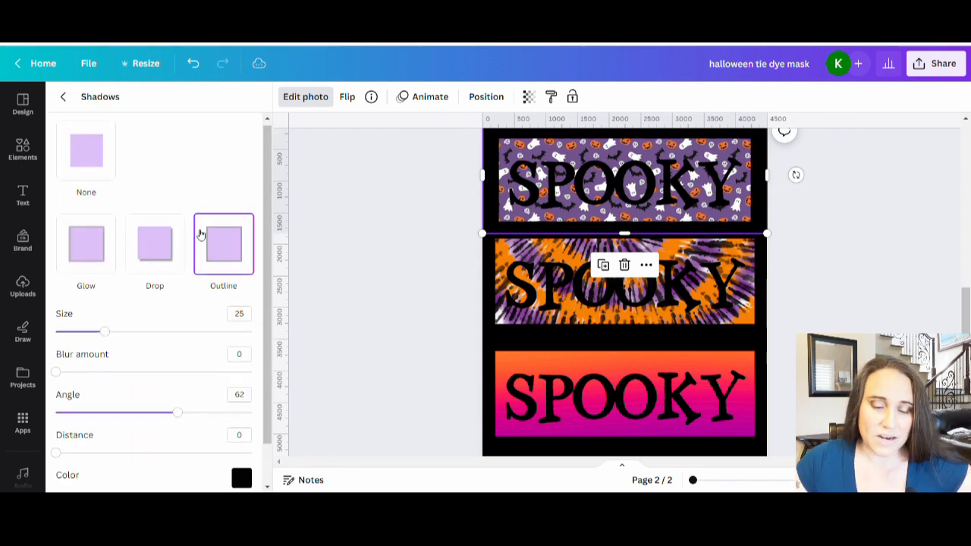
scroll(201, 235, "down", 1)
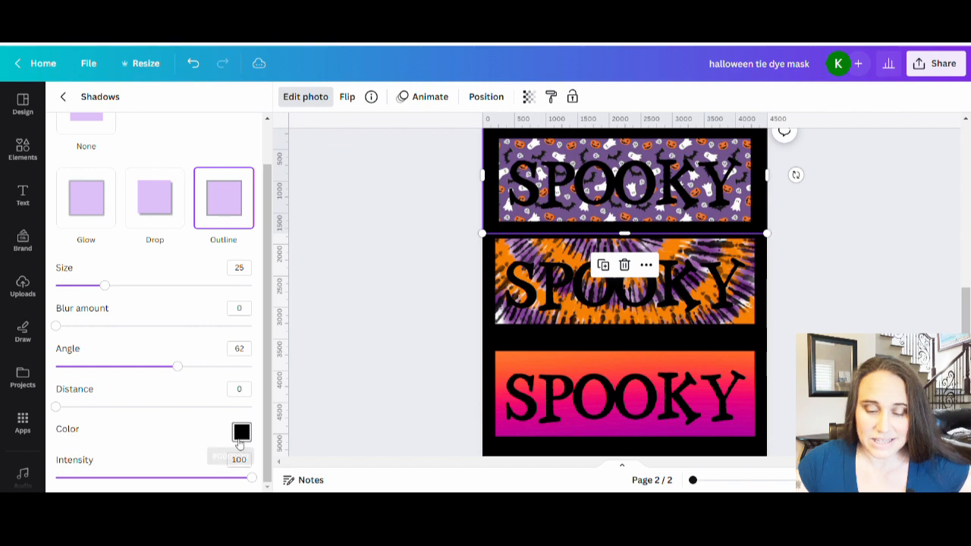
left_click(241, 431)
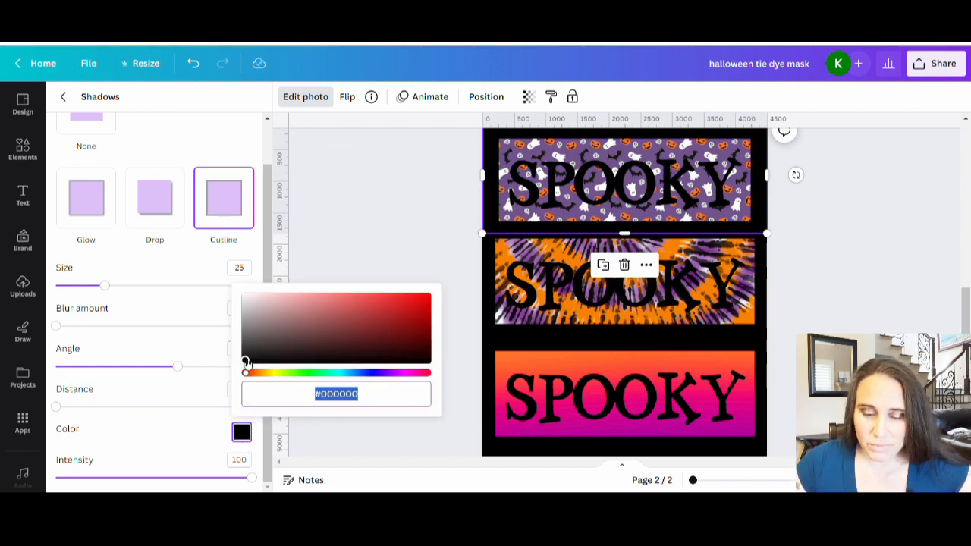
left_click_drag(245, 362, 235, 286)
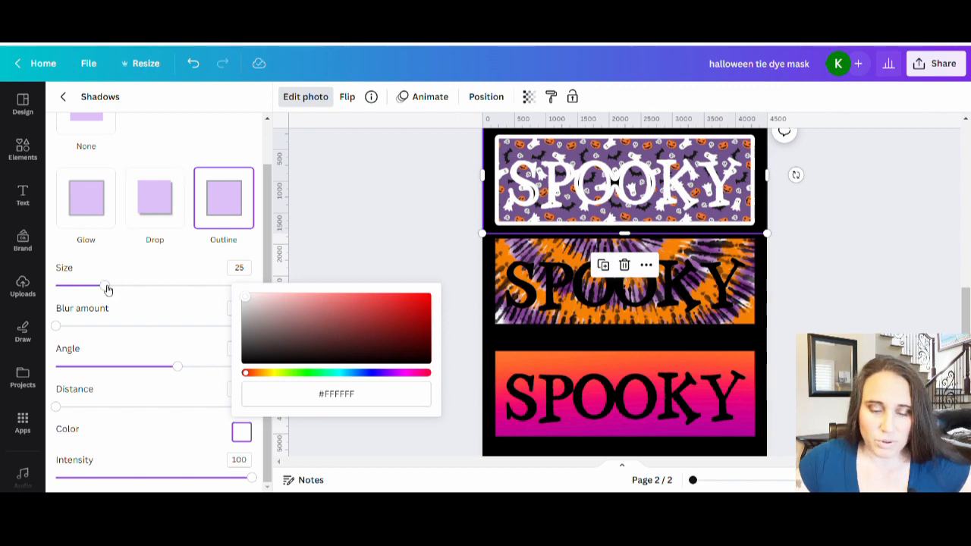
left_click_drag(107, 289, 69, 292)
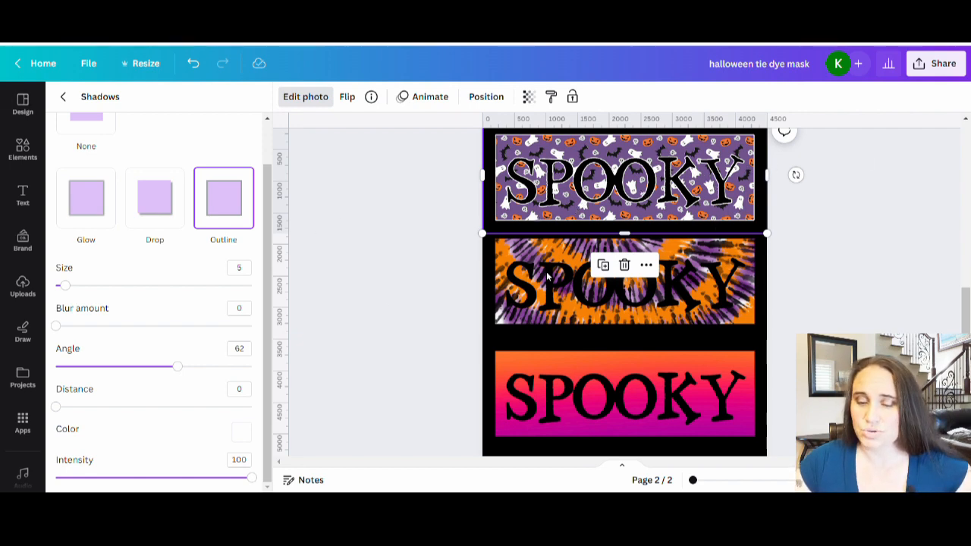
left_click(438, 307)
left_click(768, 331)
Step: Apply an Outline shadow effect to the tie-dye SPOOKY image
left_click(548, 312)
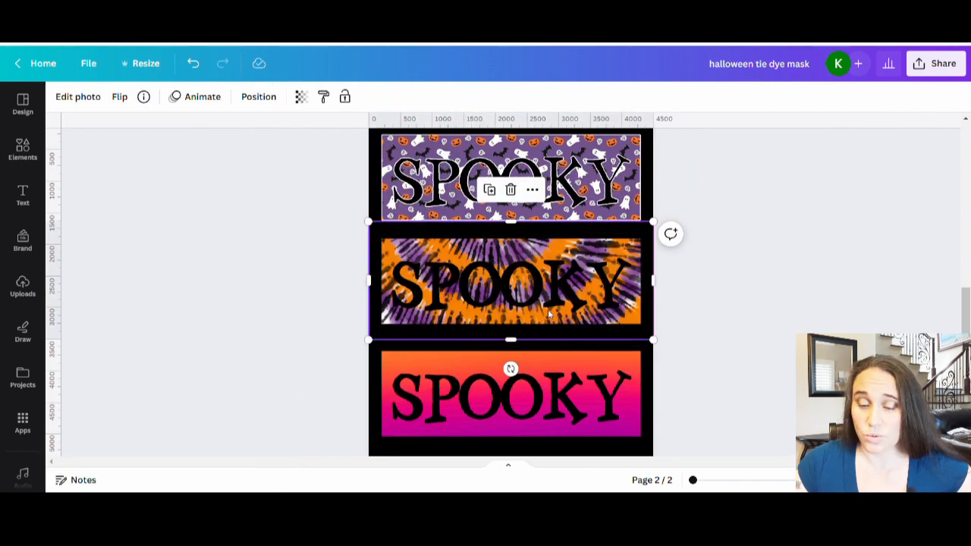
left_click(79, 97)
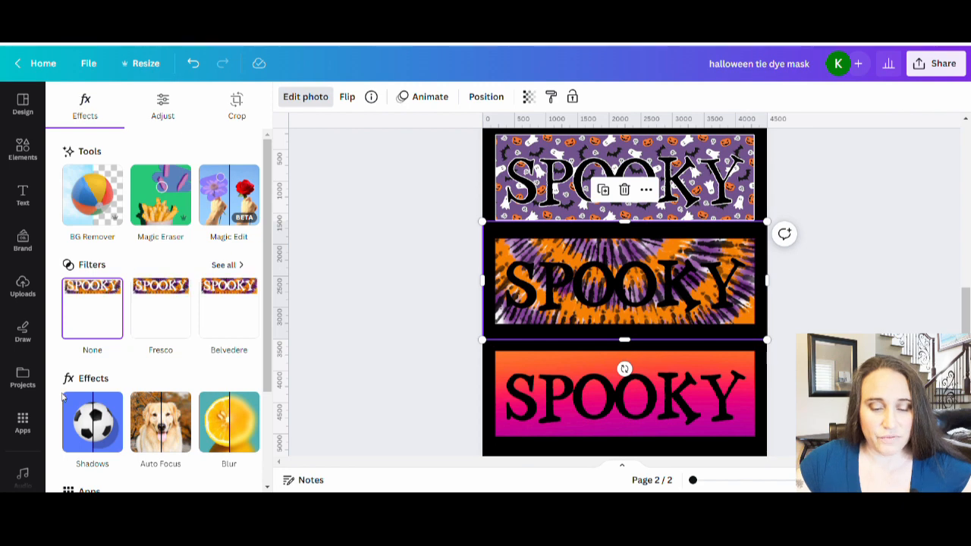
left_click(89, 449)
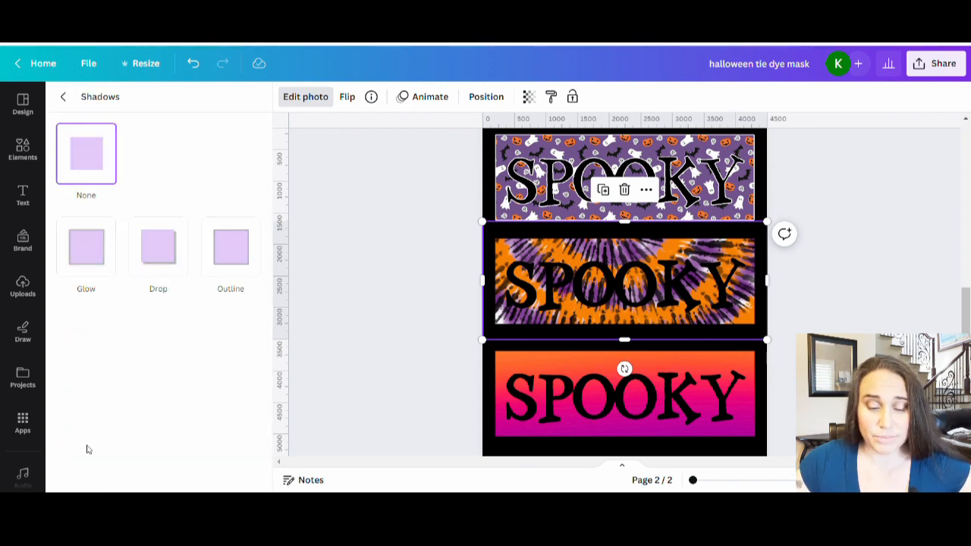
left_click(248, 243)
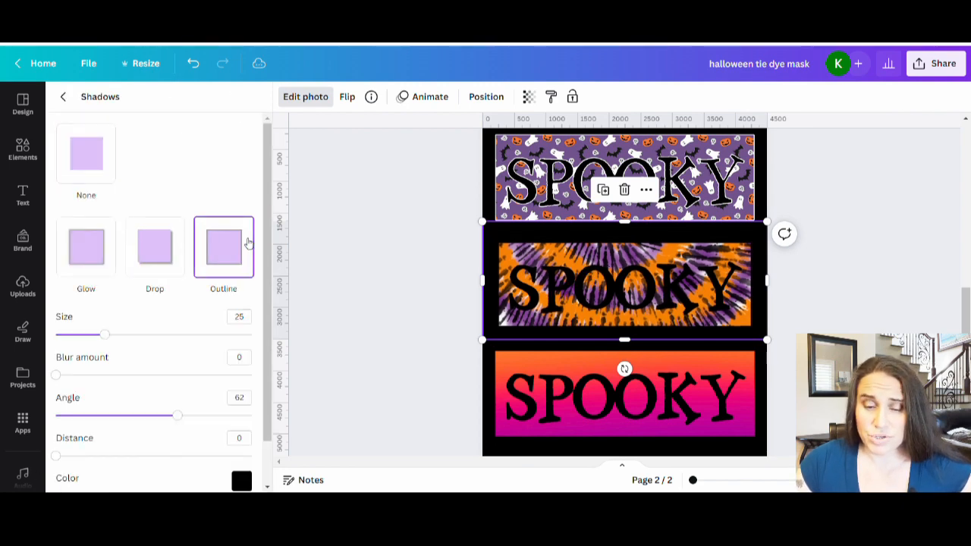
Step: Try orange shades for the tie-dye image's outline and set its color to #FF8E46
left_click(241, 480)
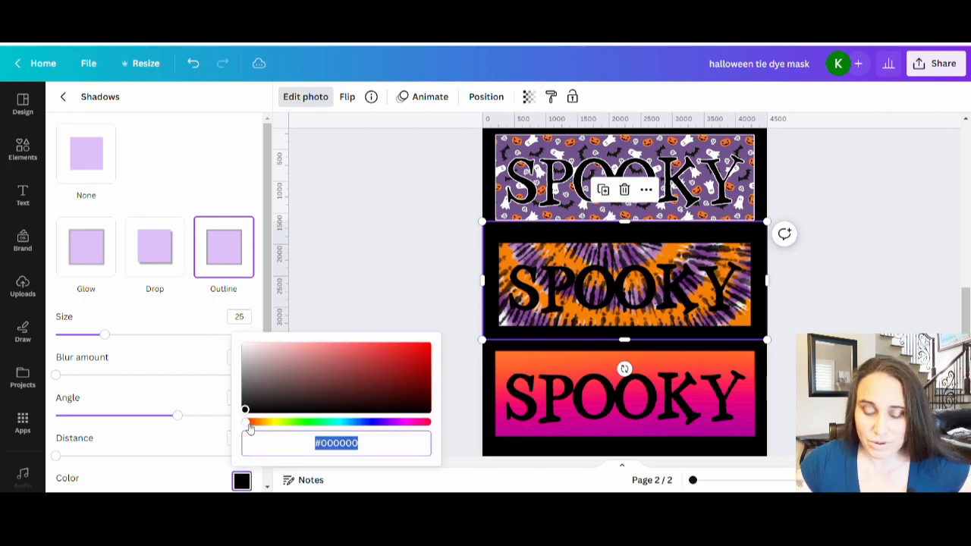
left_click_drag(251, 423, 263, 430)
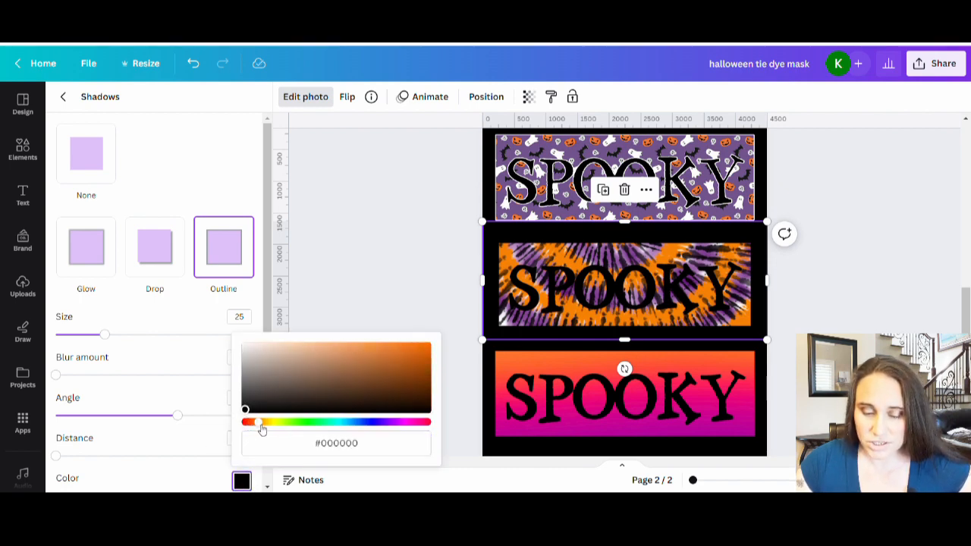
left_click(359, 347)
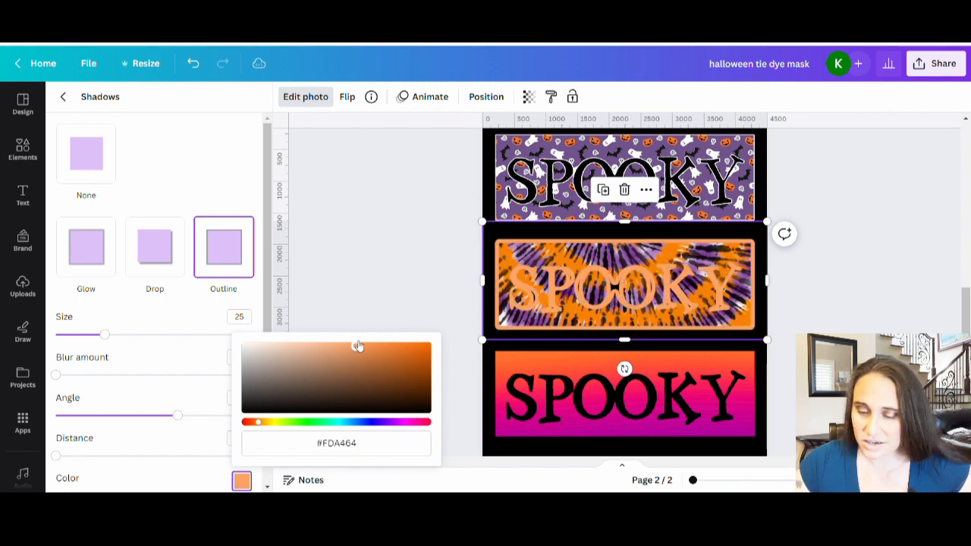
left_click(356, 346)
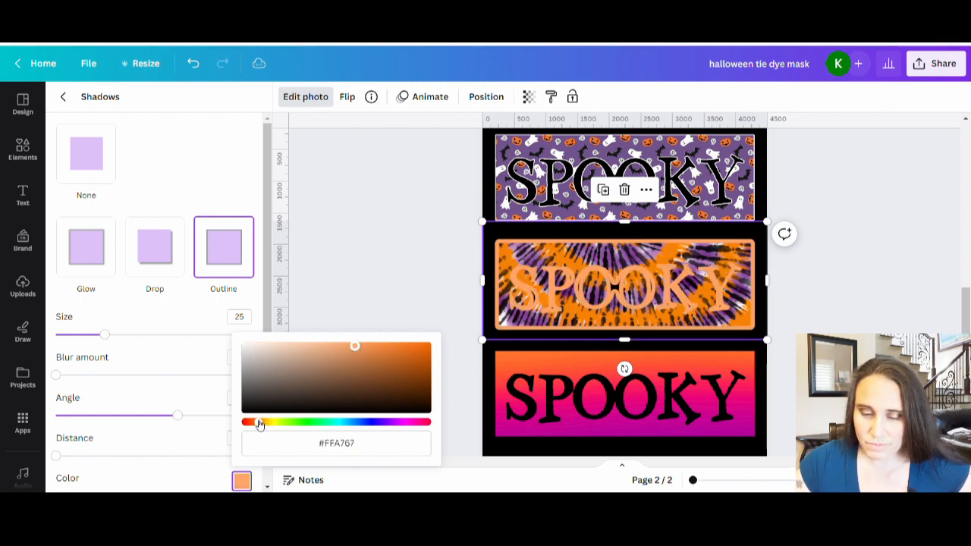
left_click_drag(259, 425, 259, 425)
left_click(380, 346)
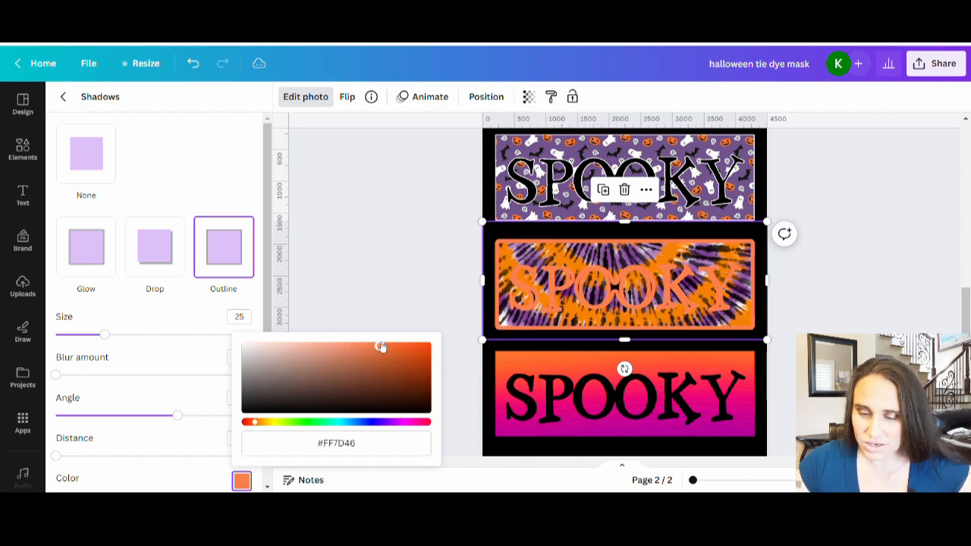
left_click(261, 424)
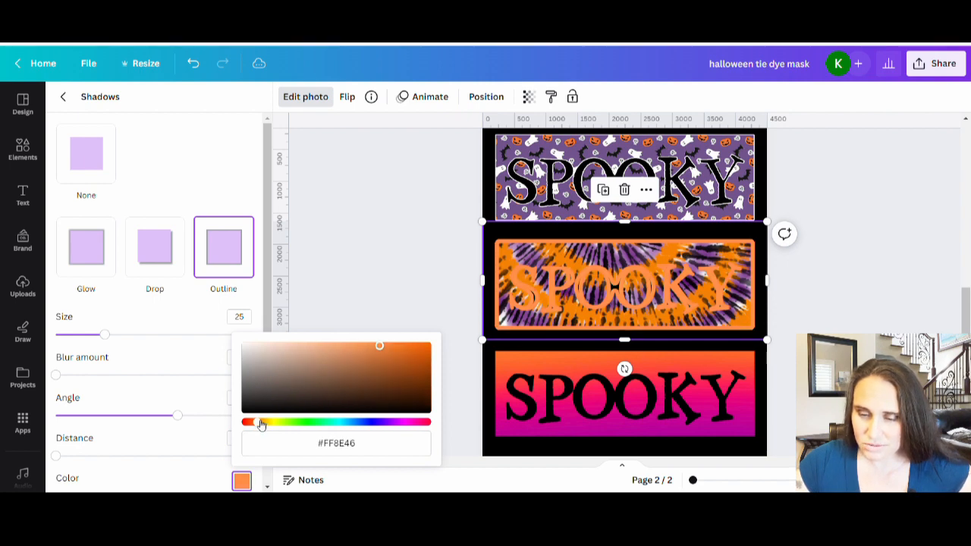
Step: Set the tie-dye image's outline size to 5 and deselect the image
left_click(68, 336)
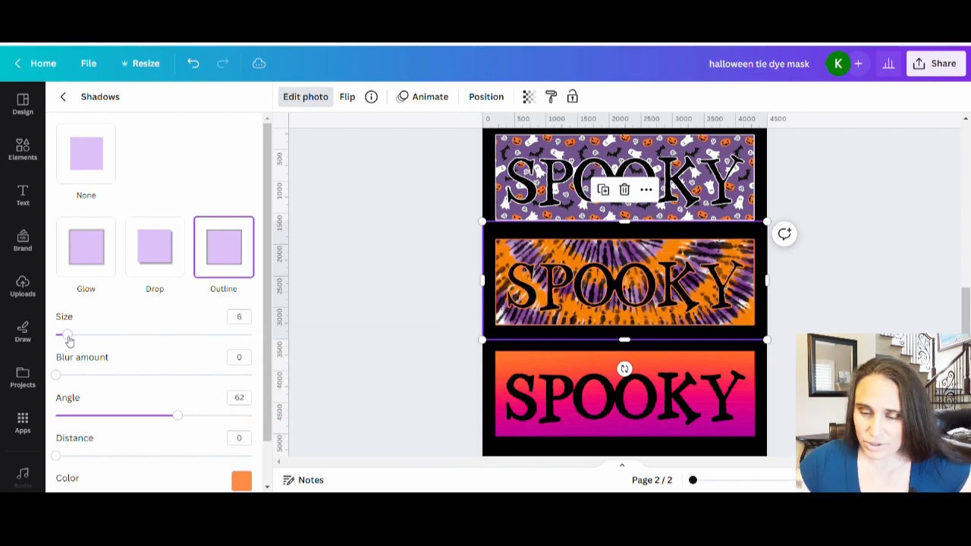
left_click_drag(69, 340, 68, 340)
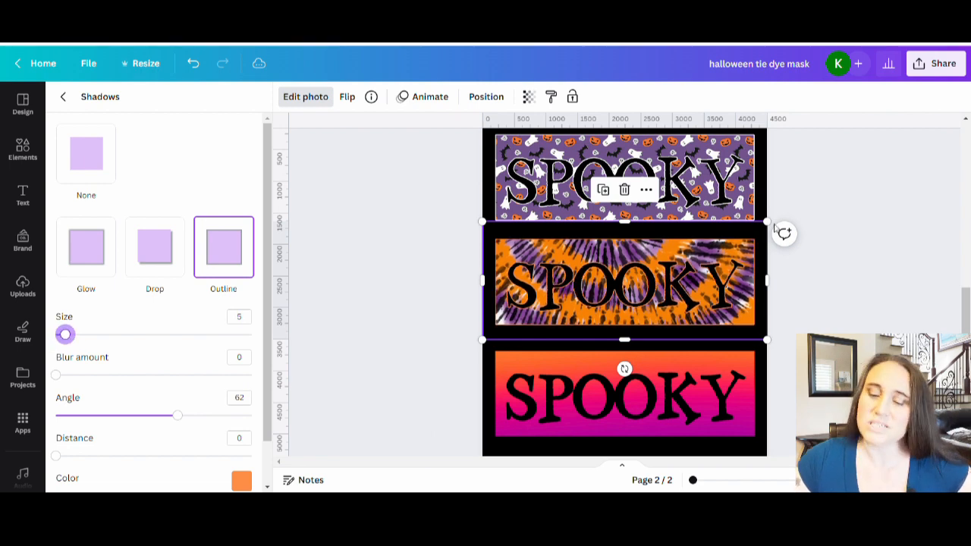
left_click(416, 321)
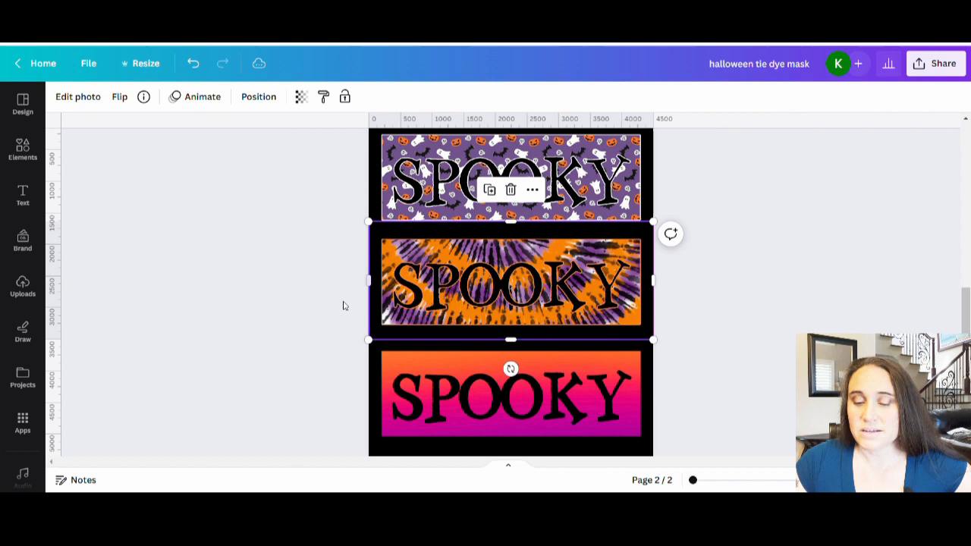
left_click(286, 294)
Step: Compare the outlined print and tie-dye SPOOKY images with the gradient one against the black background
scroll(697, 349, "up", 1)
scroll(698, 349, "up", 1)
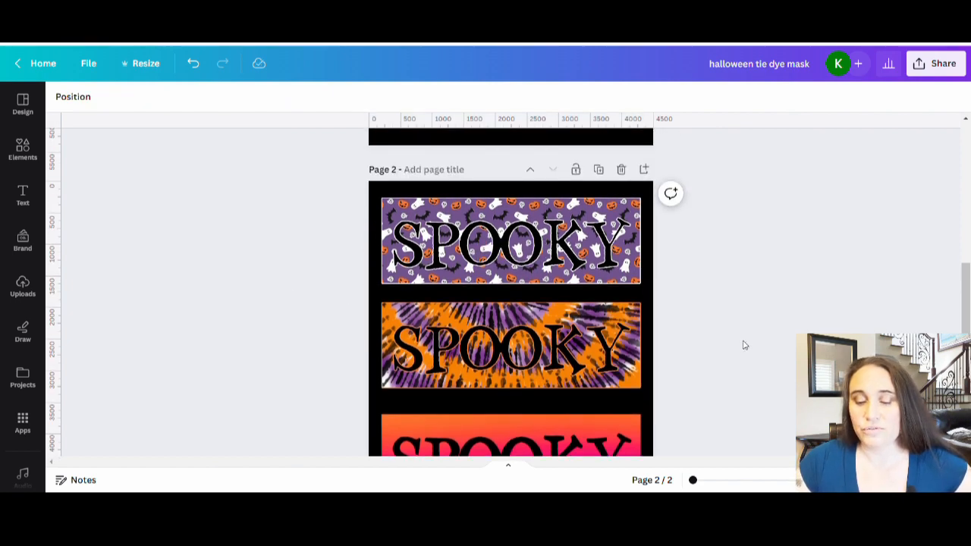
scroll(744, 345, "down", 2)
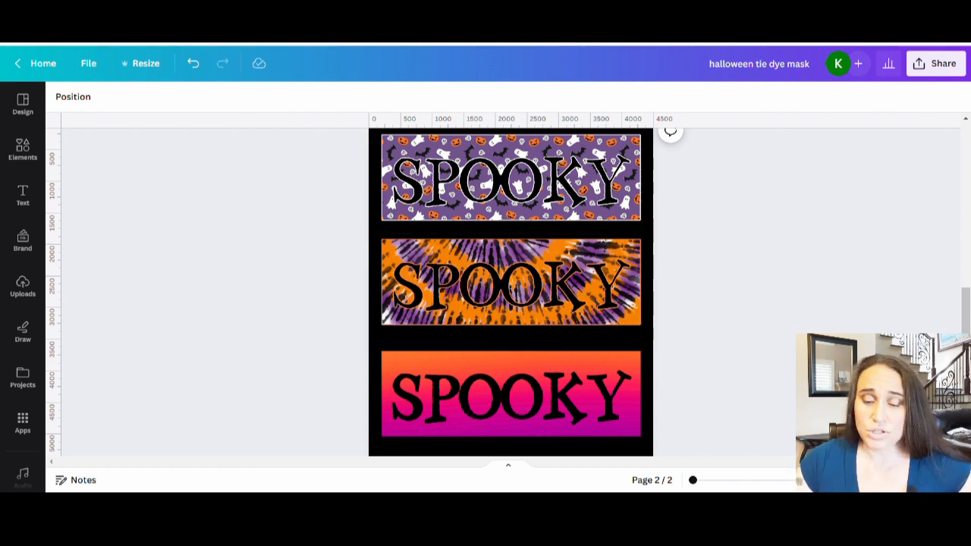
scroll(618, 186, "up", 1)
scroll(599, 262, "down", 2)
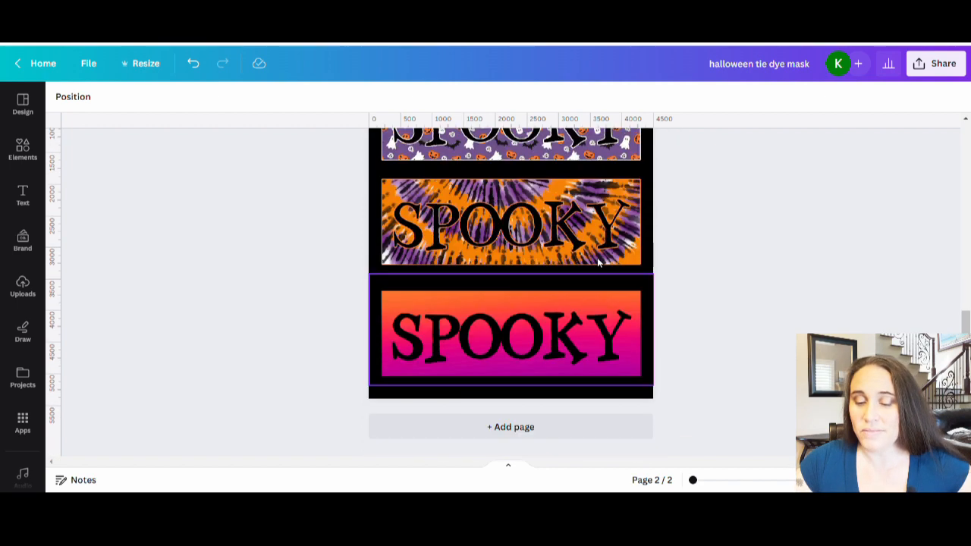
scroll(607, 250, "up", 2)
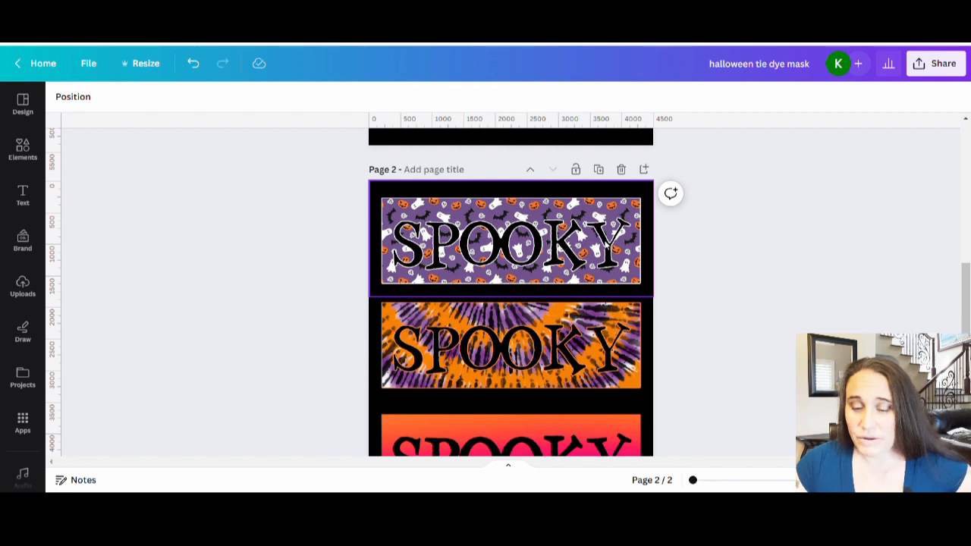
scroll(652, 318, "down", 1)
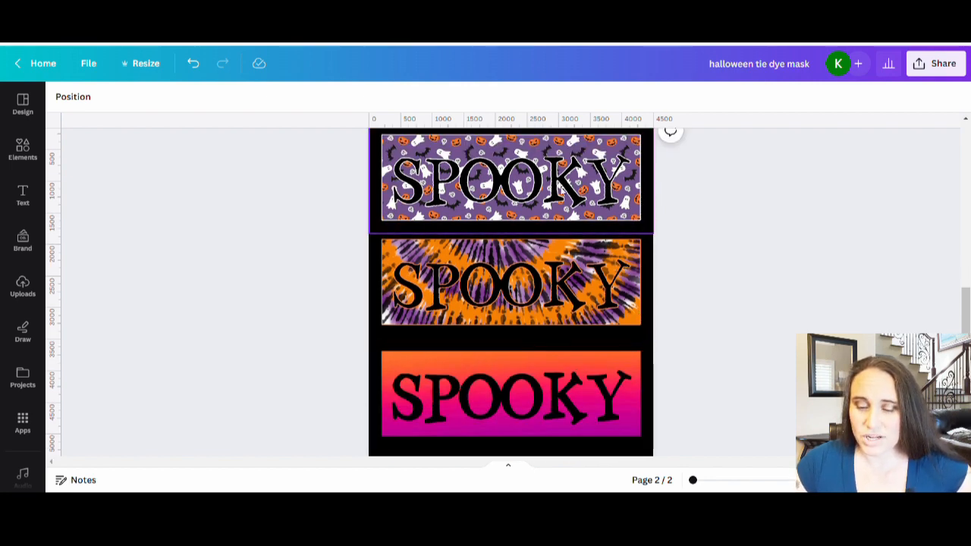
Step: Swap the tie-dye and gradient SPOOKY images so the gradient sits in the middle and the tie-dye at the bottom of the stack
left_click_drag(589, 320, 596, 455)
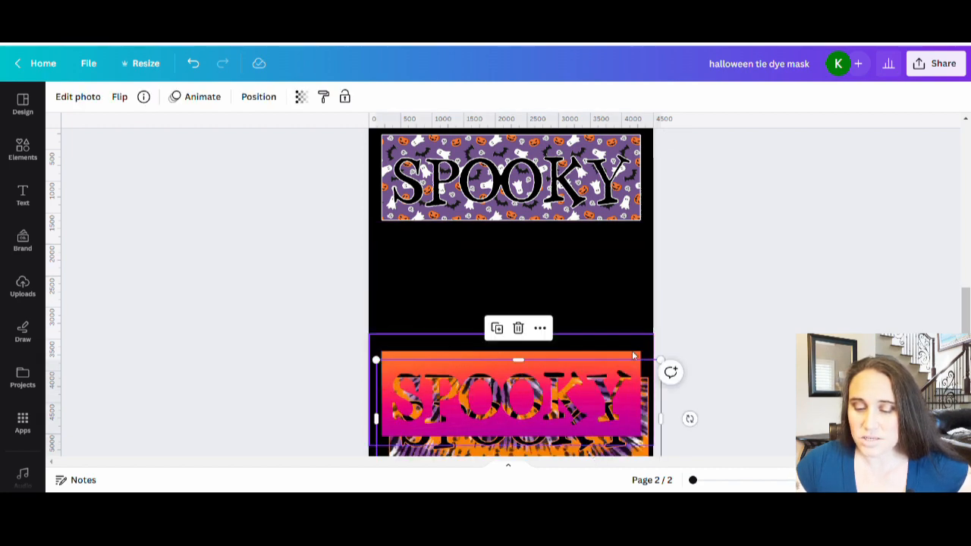
left_click_drag(634, 355, 641, 243)
scroll(659, 234, "up", 1)
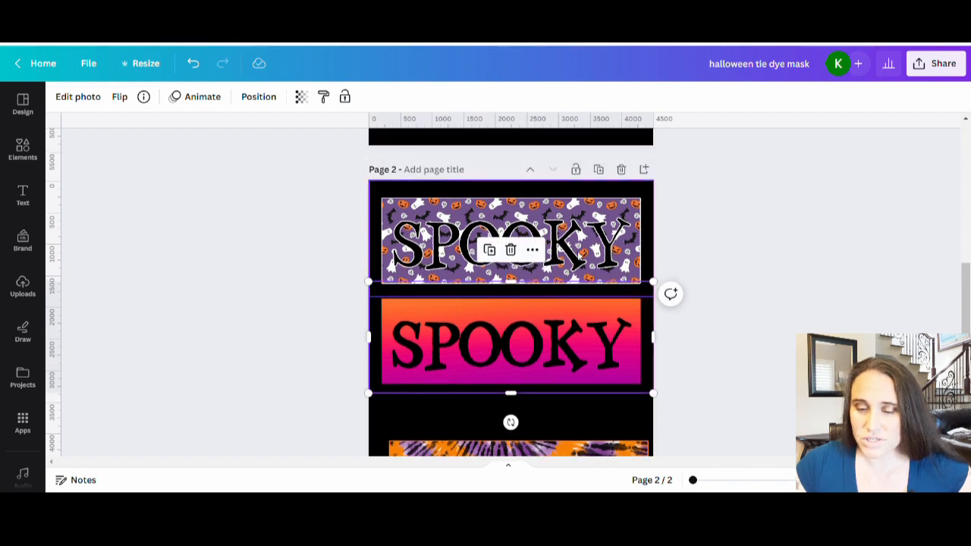
scroll(567, 295, "down", 1)
left_click_drag(542, 433, 534, 393)
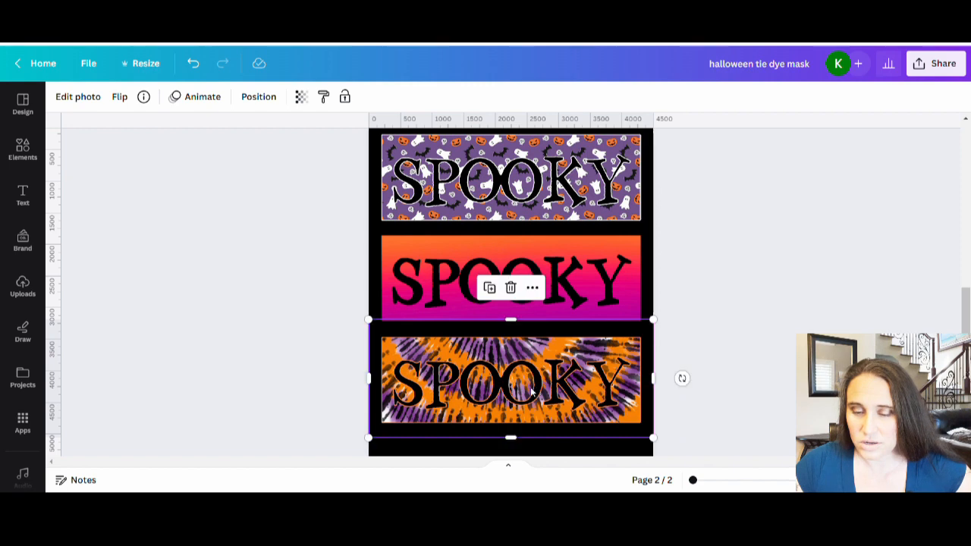
left_click(815, 300)
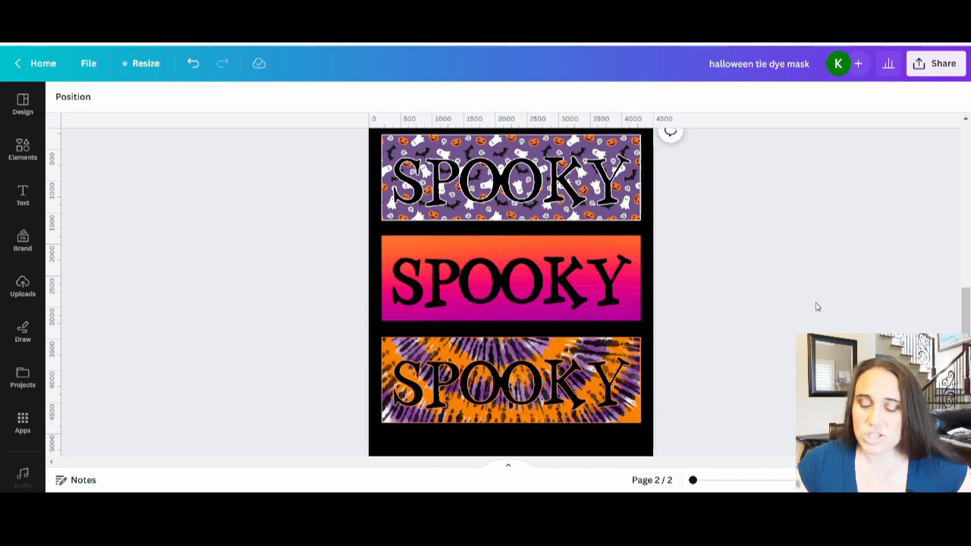
scroll(706, 379, "down", 2)
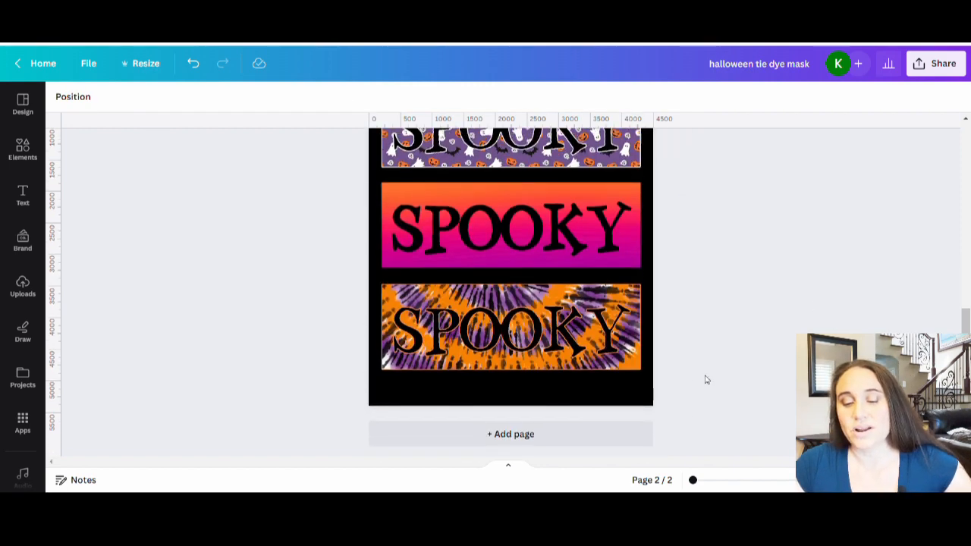
scroll(537, 266, "up", 4)
scroll(577, 319, "down", 1)
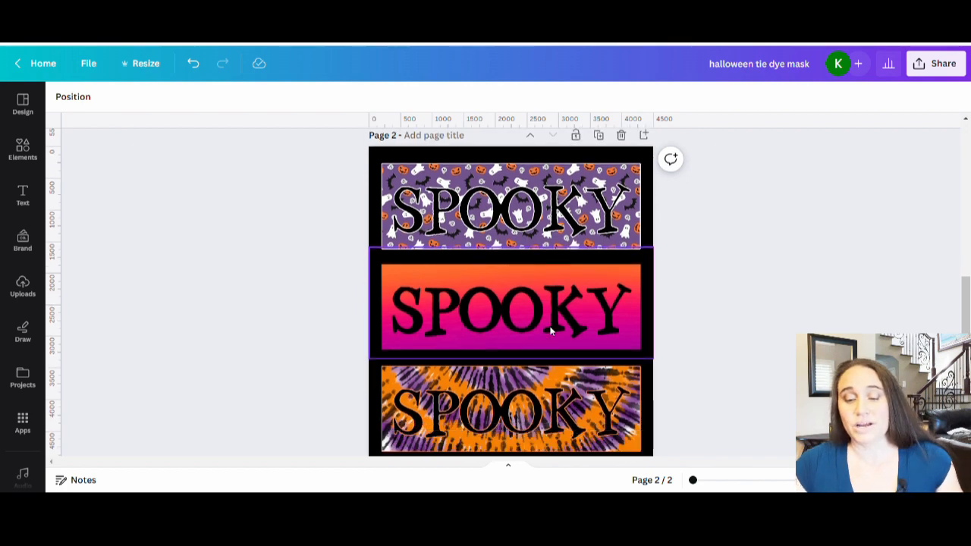
scroll(551, 330, "down", 1)
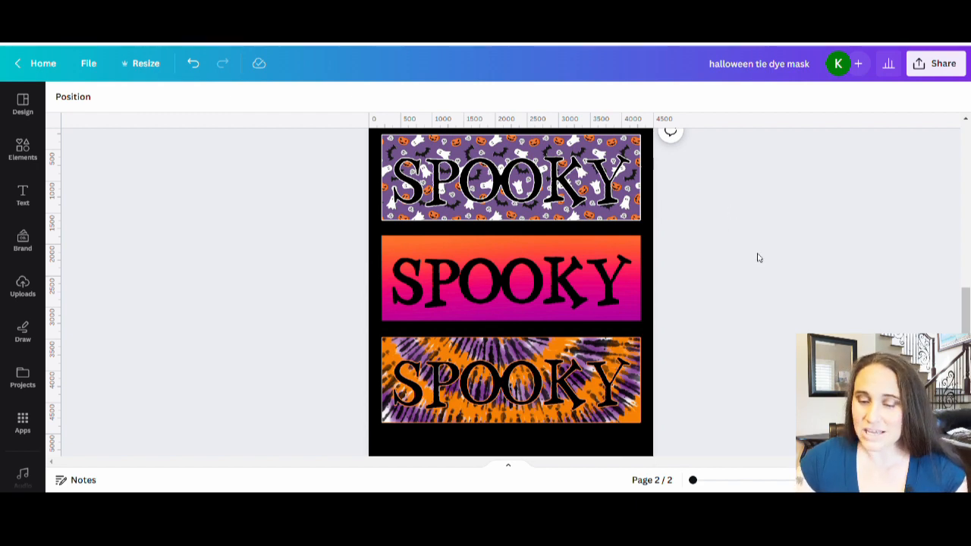
scroll(695, 217, "down", 1)
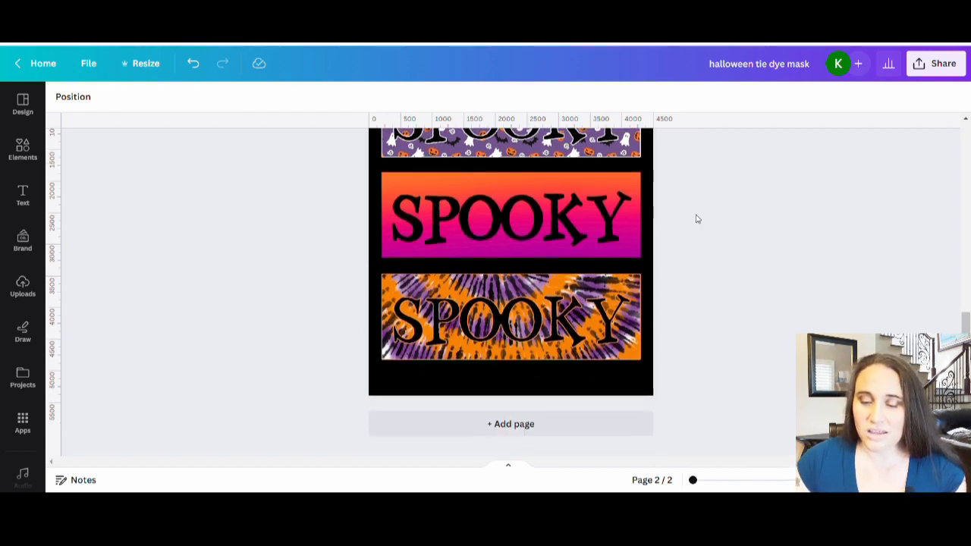
scroll(641, 225, "up", 1)
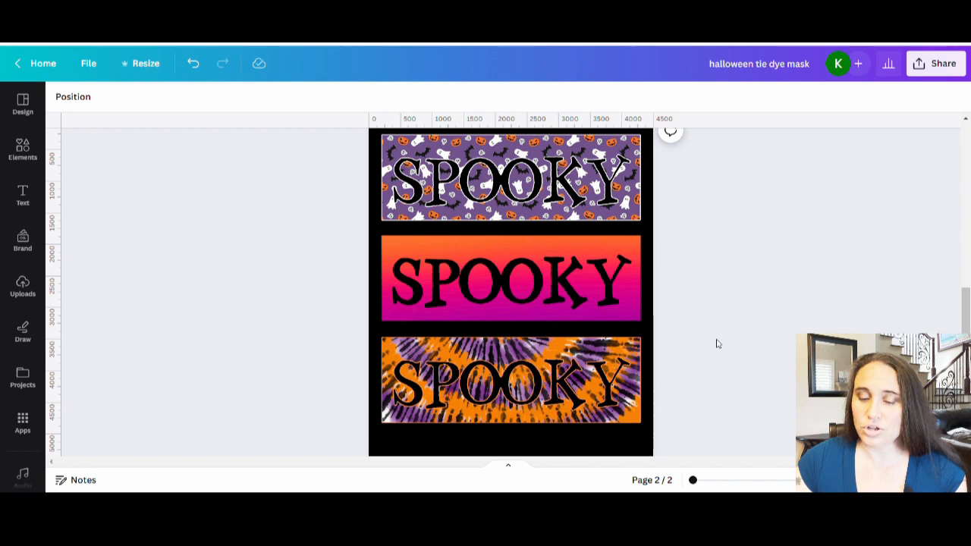
Step: Preview the second page's background in white, violet #5e17eb, lighter purple and green, and set it to orange
left_click(641, 449)
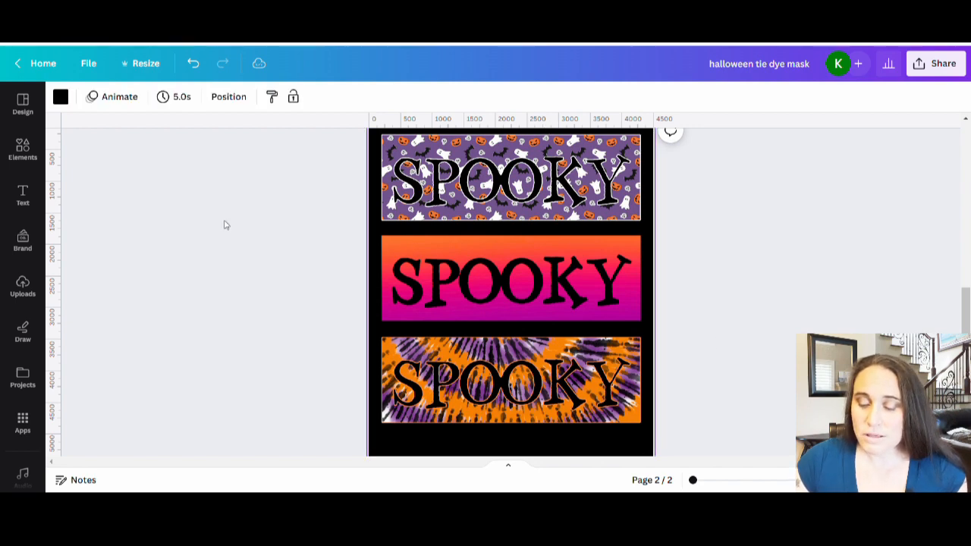
left_click(60, 99)
scroll(140, 319, "down", 2)
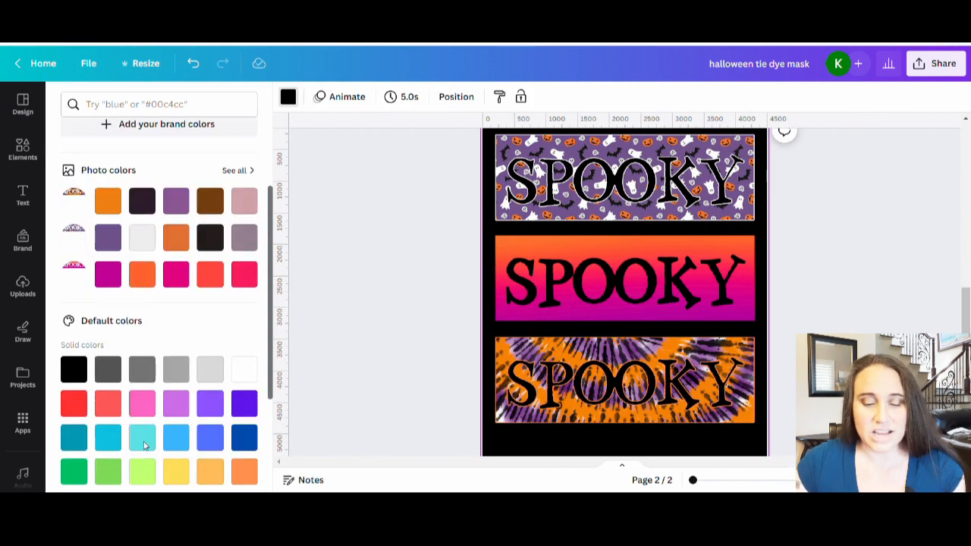
left_click(244, 370)
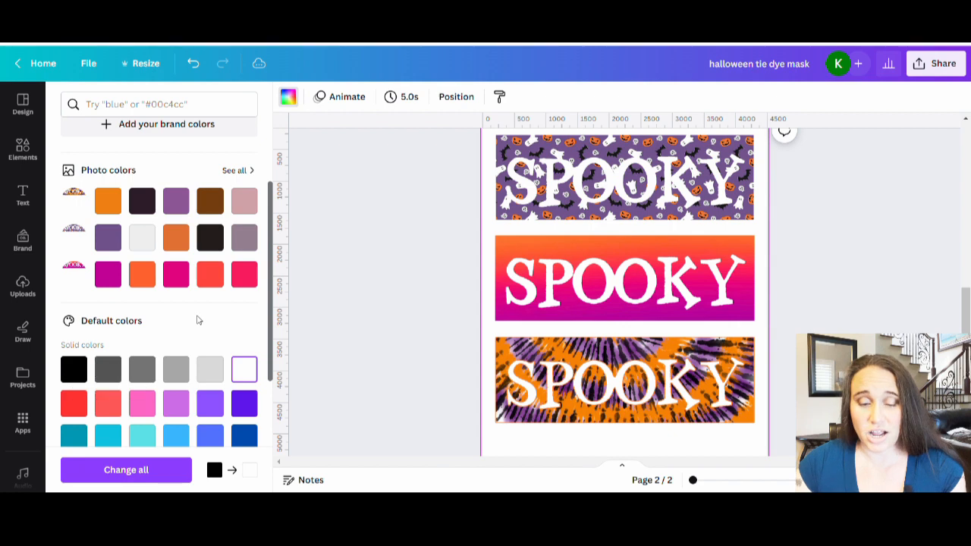
scroll(186, 320, "down", 1)
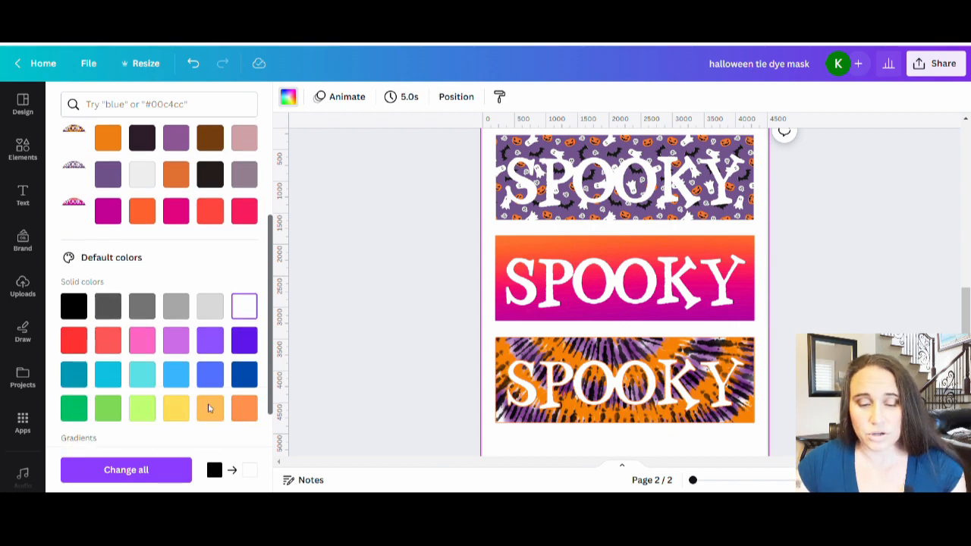
left_click(245, 341)
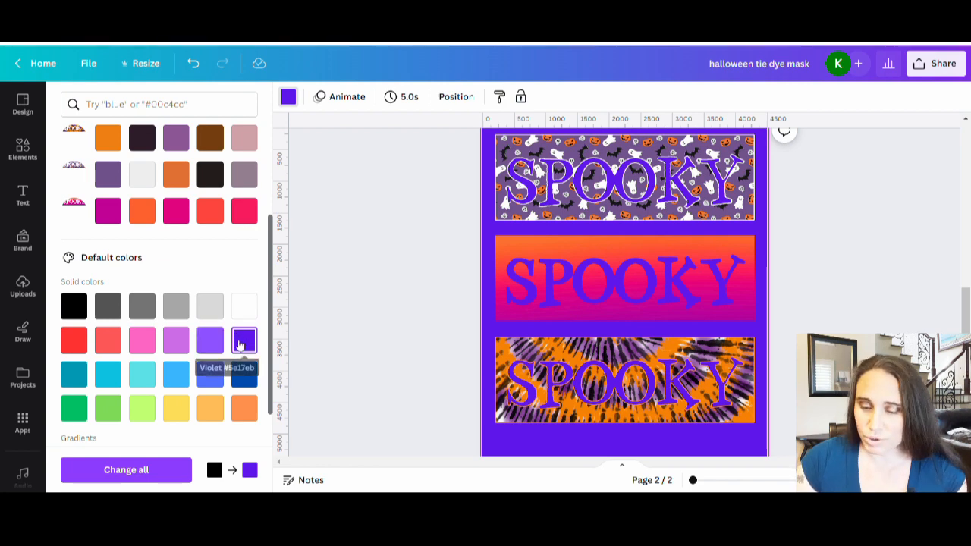
left_click(224, 345)
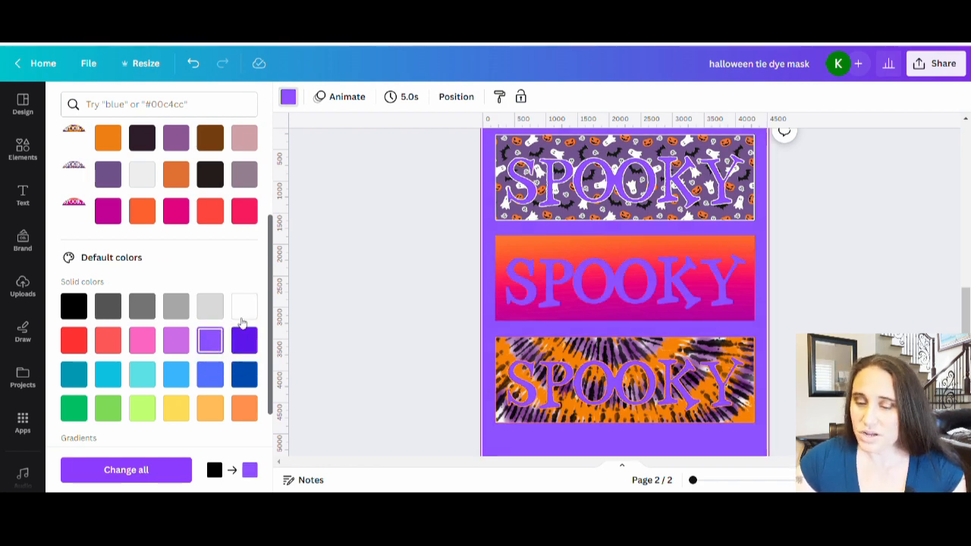
left_click(73, 410)
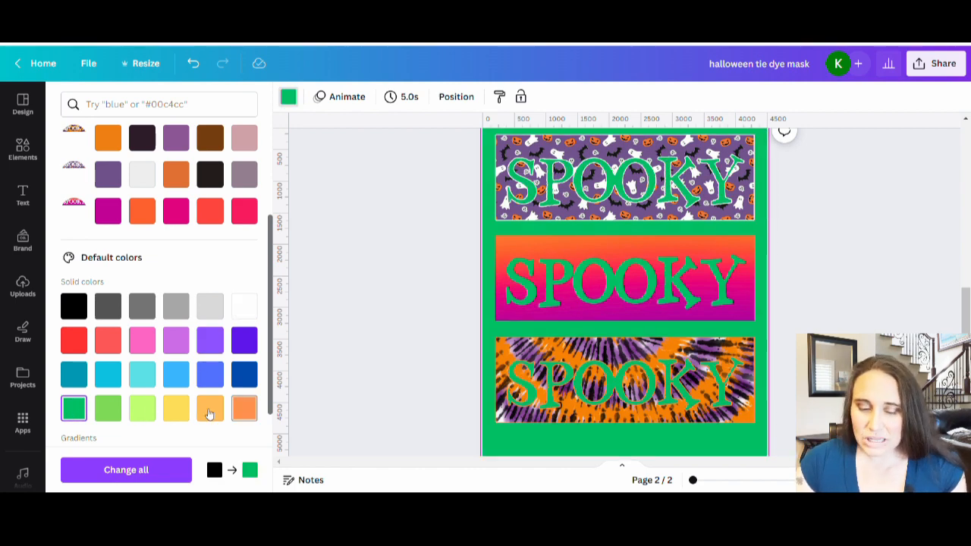
left_click(245, 410)
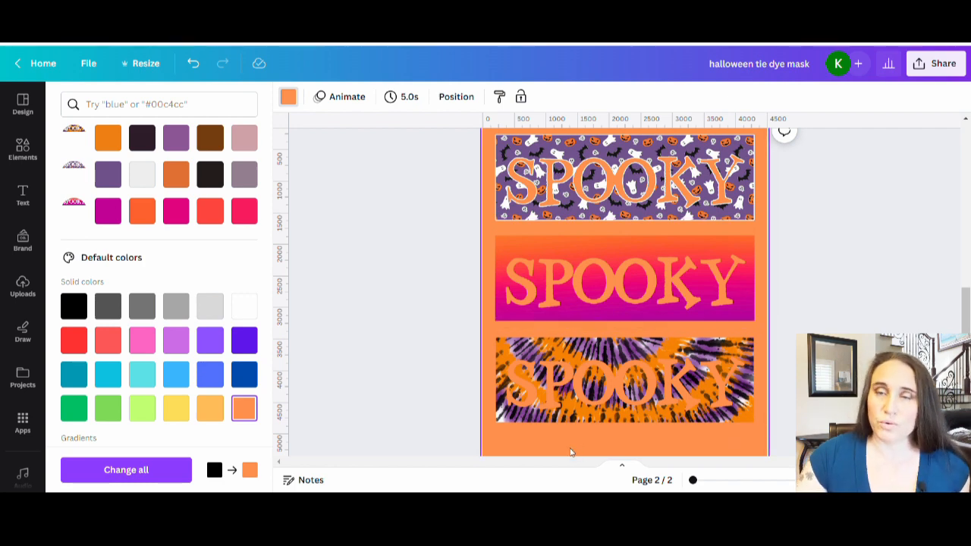
left_click(411, 301)
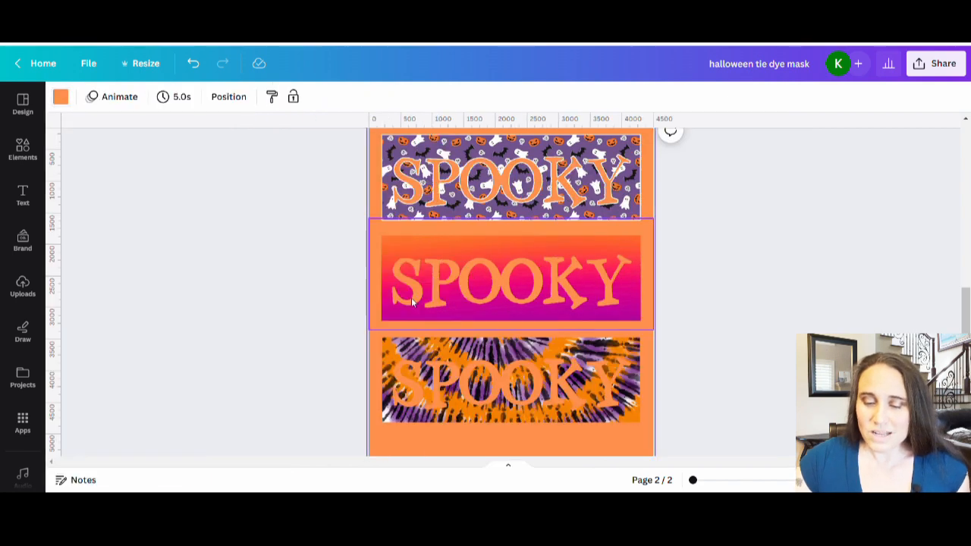